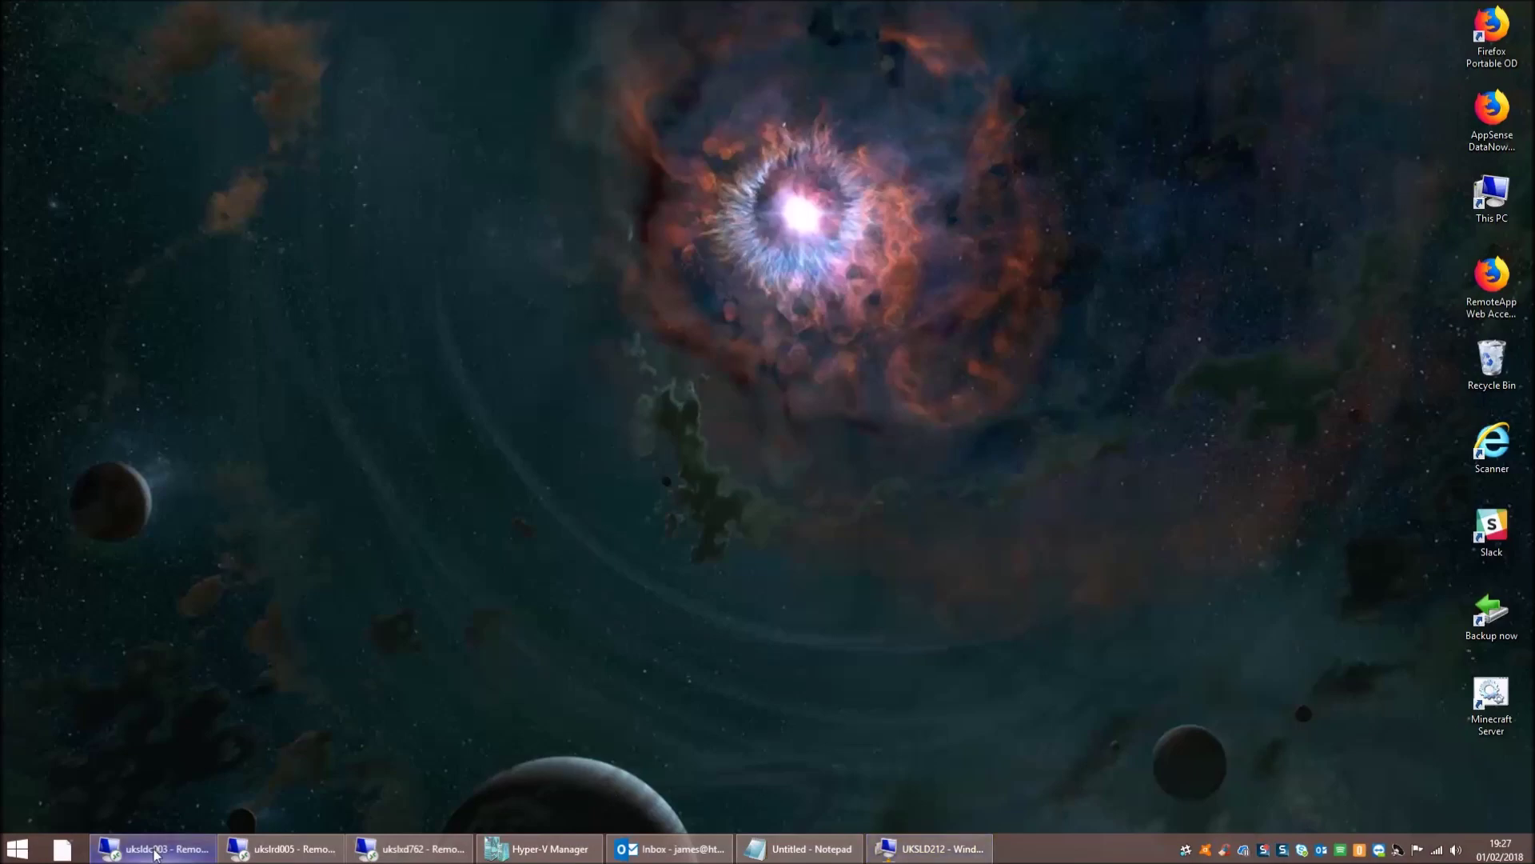
Switch from the uksldrd005 session to ukslxd762, showing Citrix Studio's Delivery Groups with group 001.
left_click(283, 849)
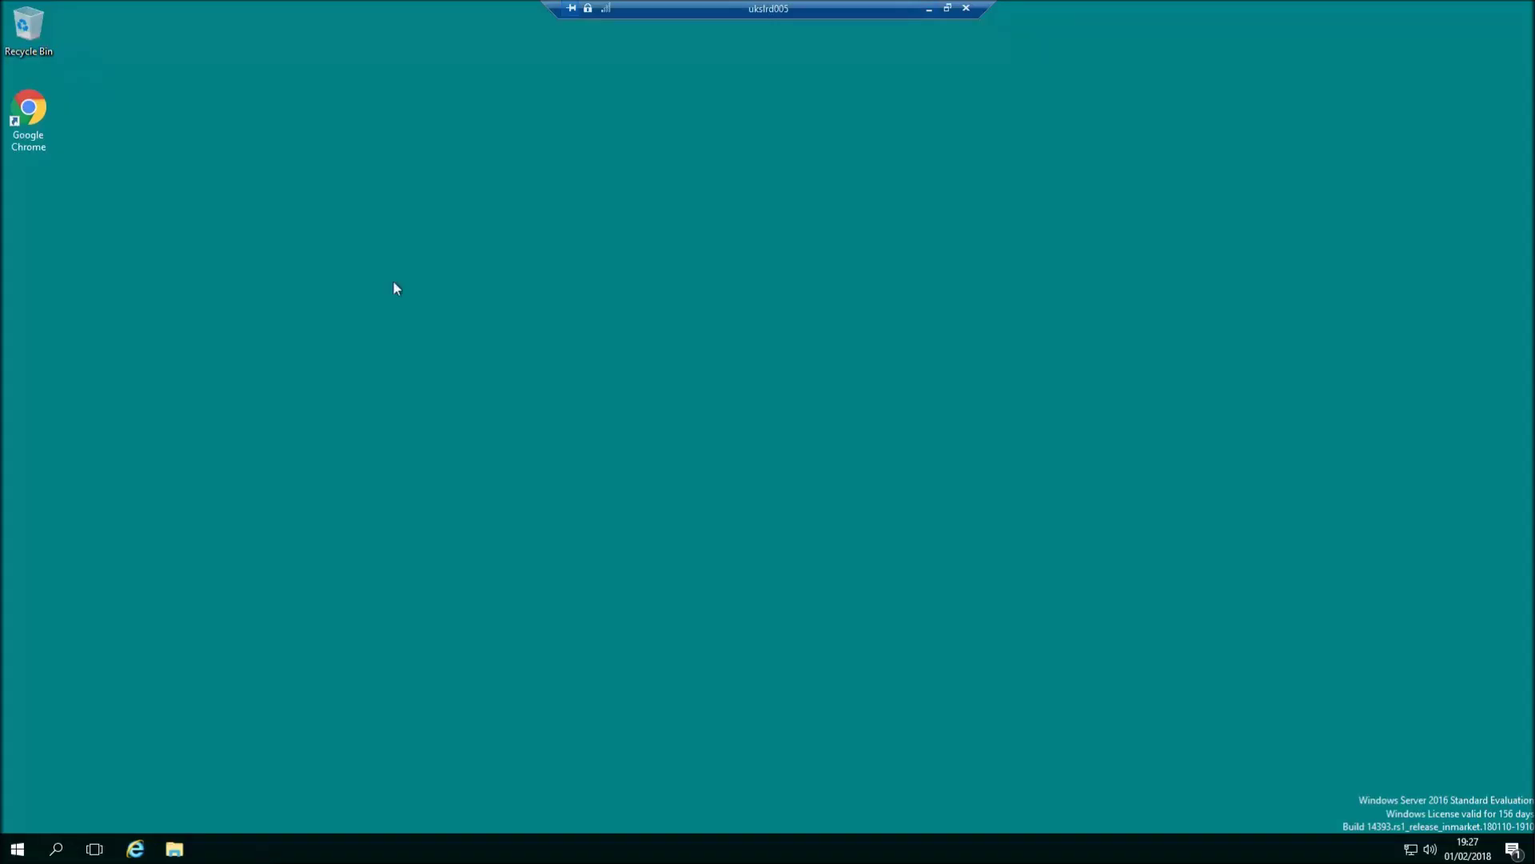
left_click(24, 852)
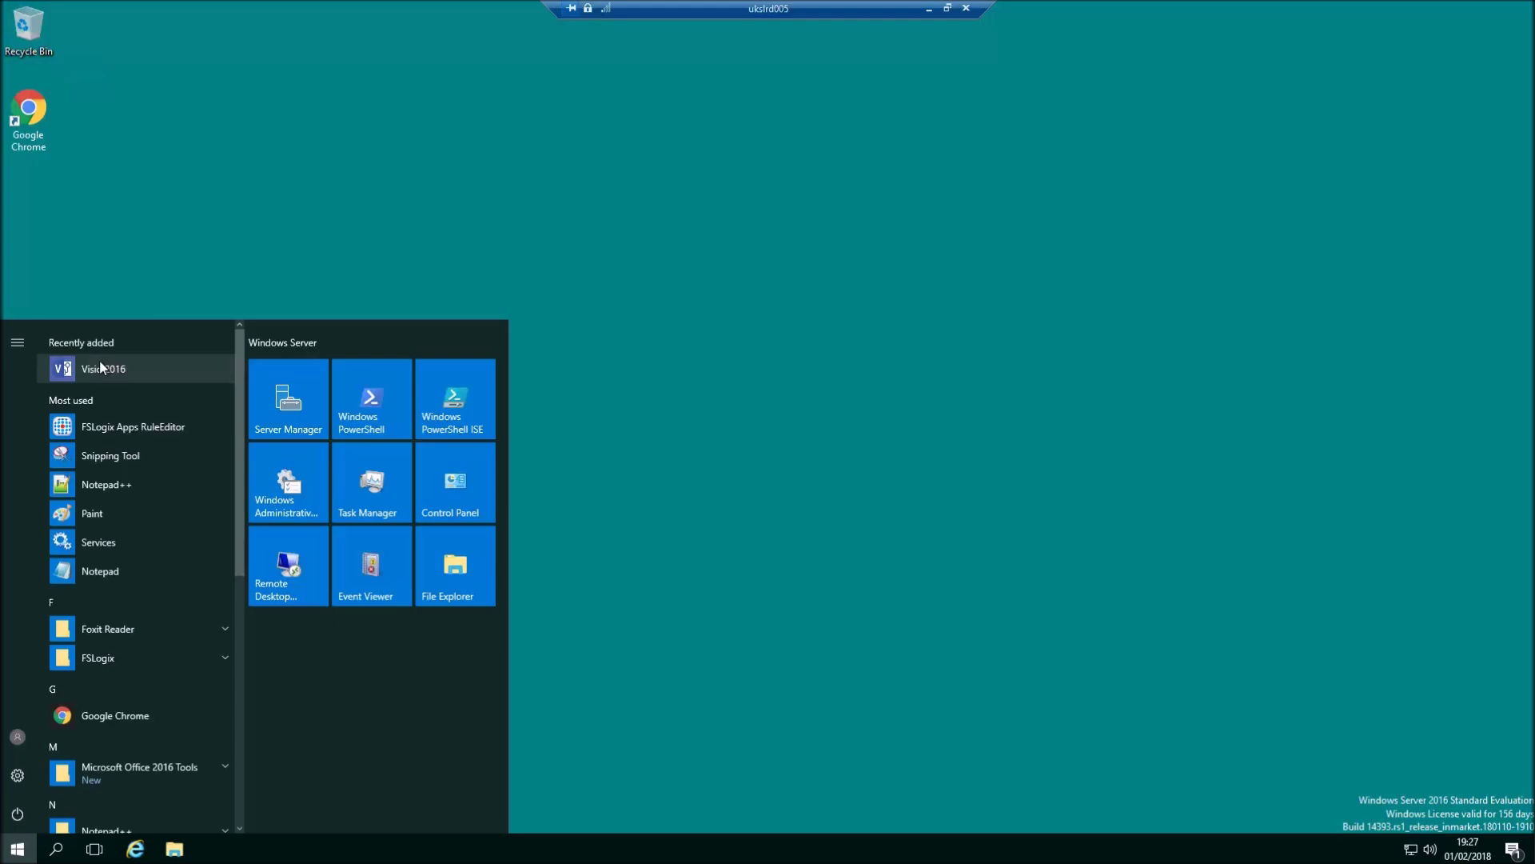
left_click(831, 78)
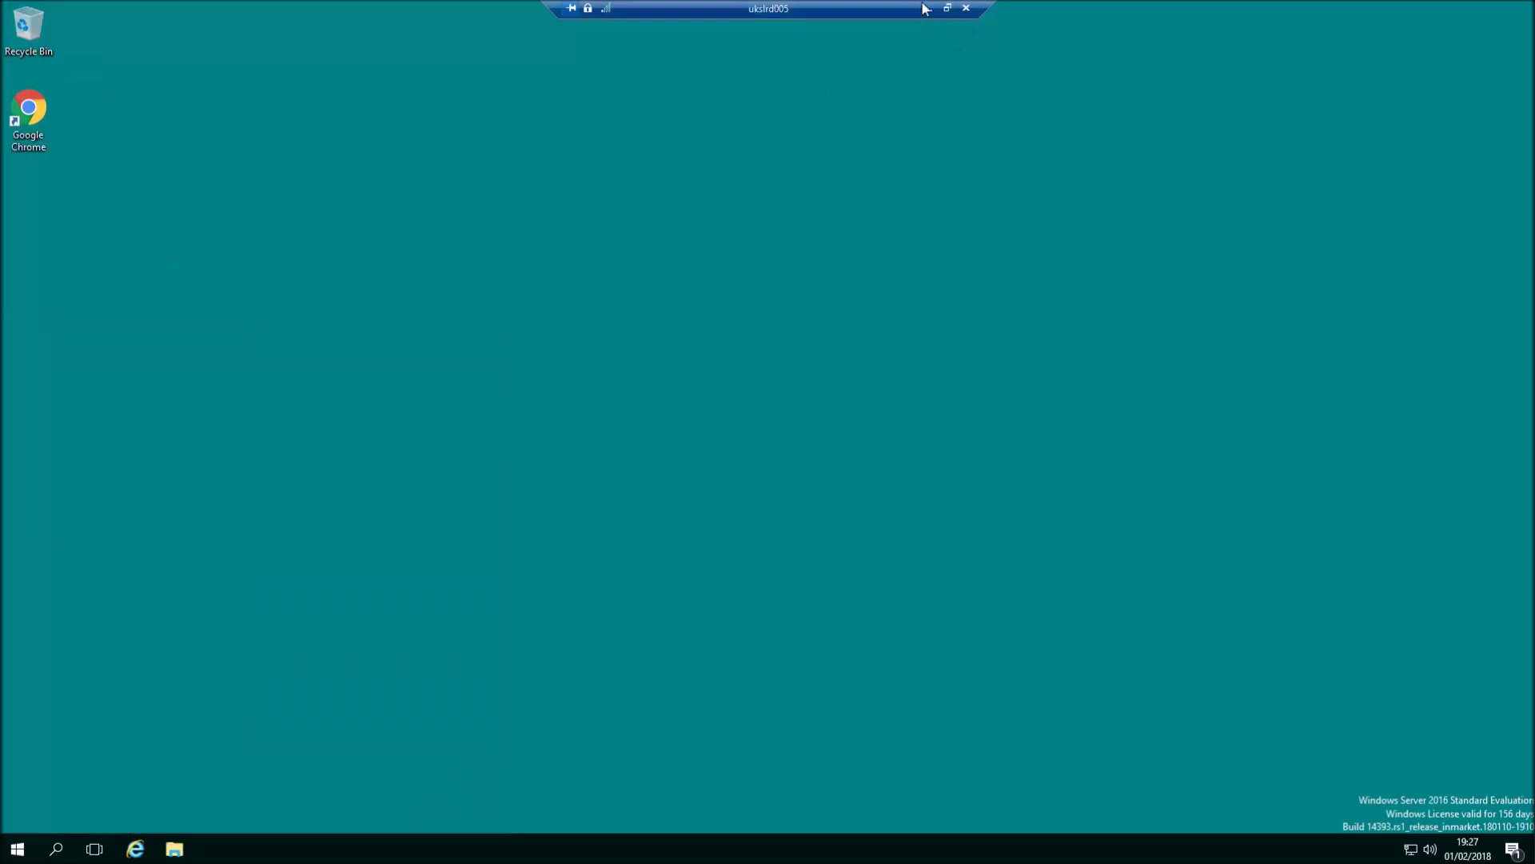
left_click(925, 9)
left_click(411, 846)
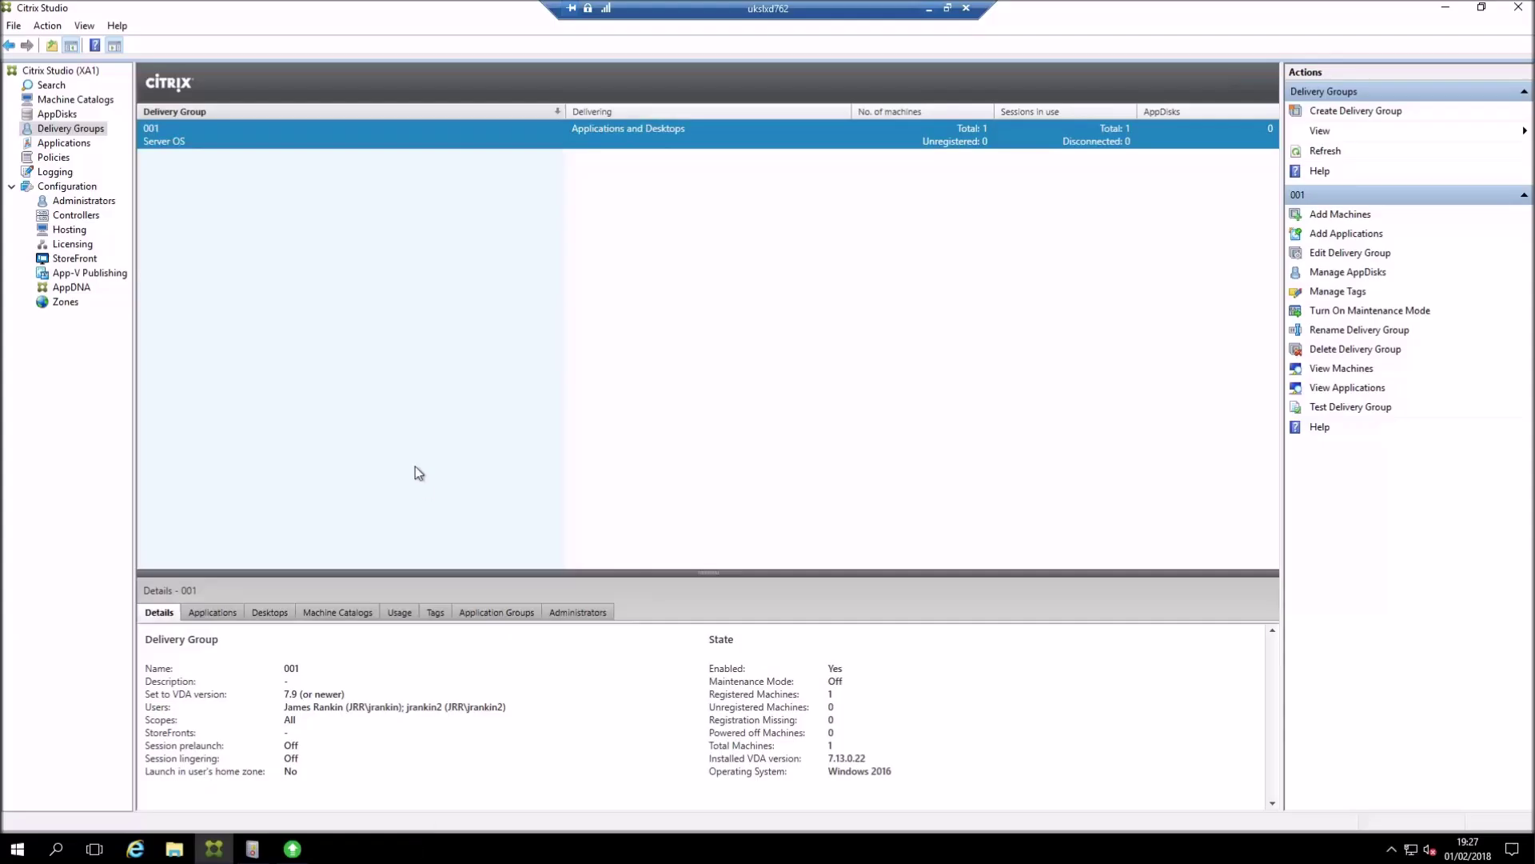
Check that Visio 2016 is enabled in Citrix Studio's Applications list, then minimize the session.
left_click(64, 143)
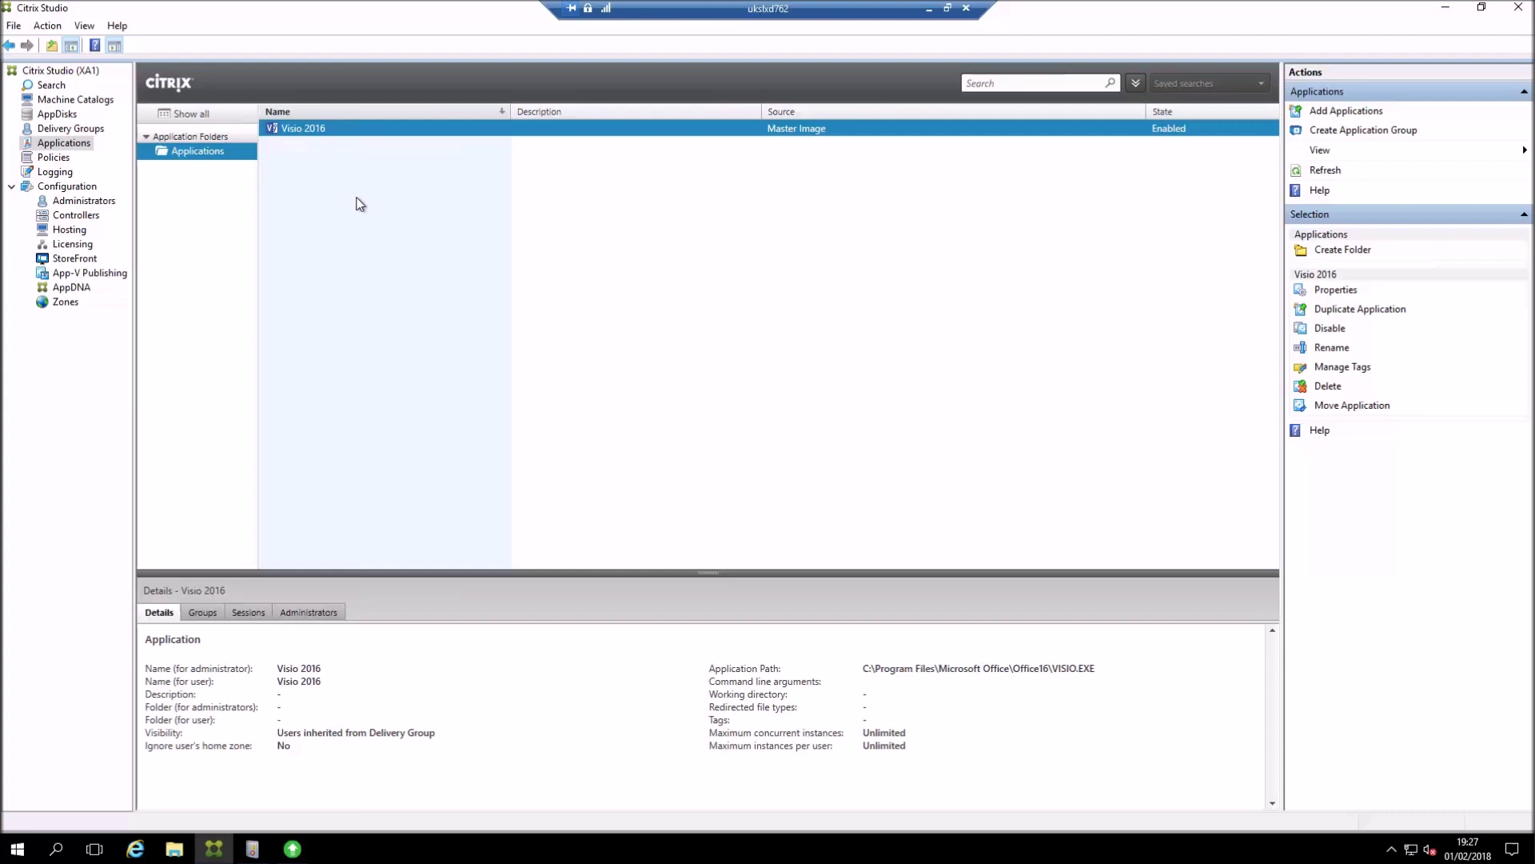
left_click(929, 7)
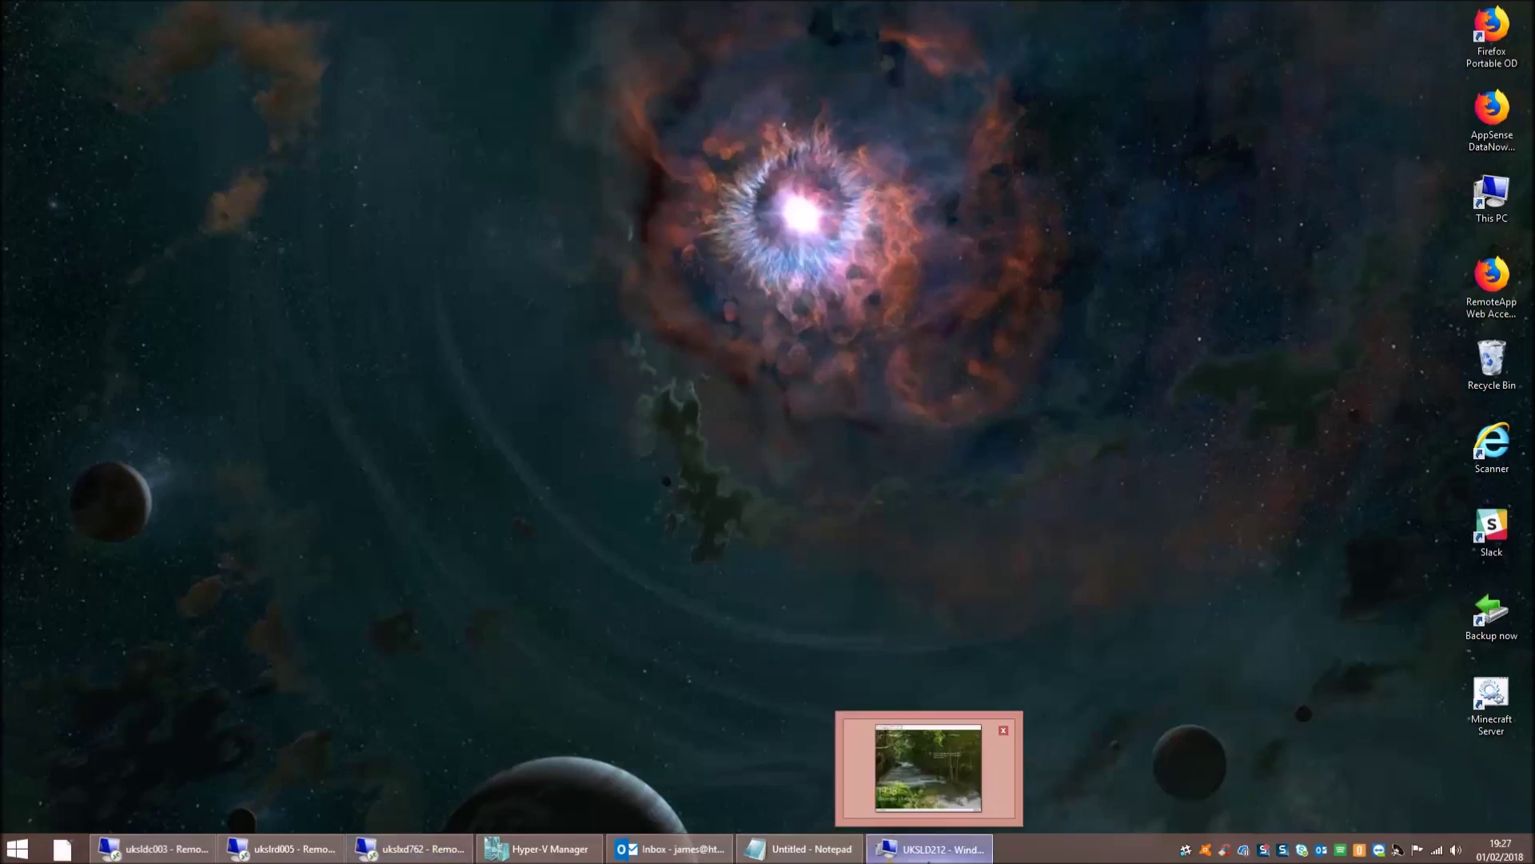
Glance at the UKSLD212 VM's lock screen, minimize it, and return to the uksldrd005 desktop.
left_click(928, 848)
left_click_drag(895, 59, 775, 49)
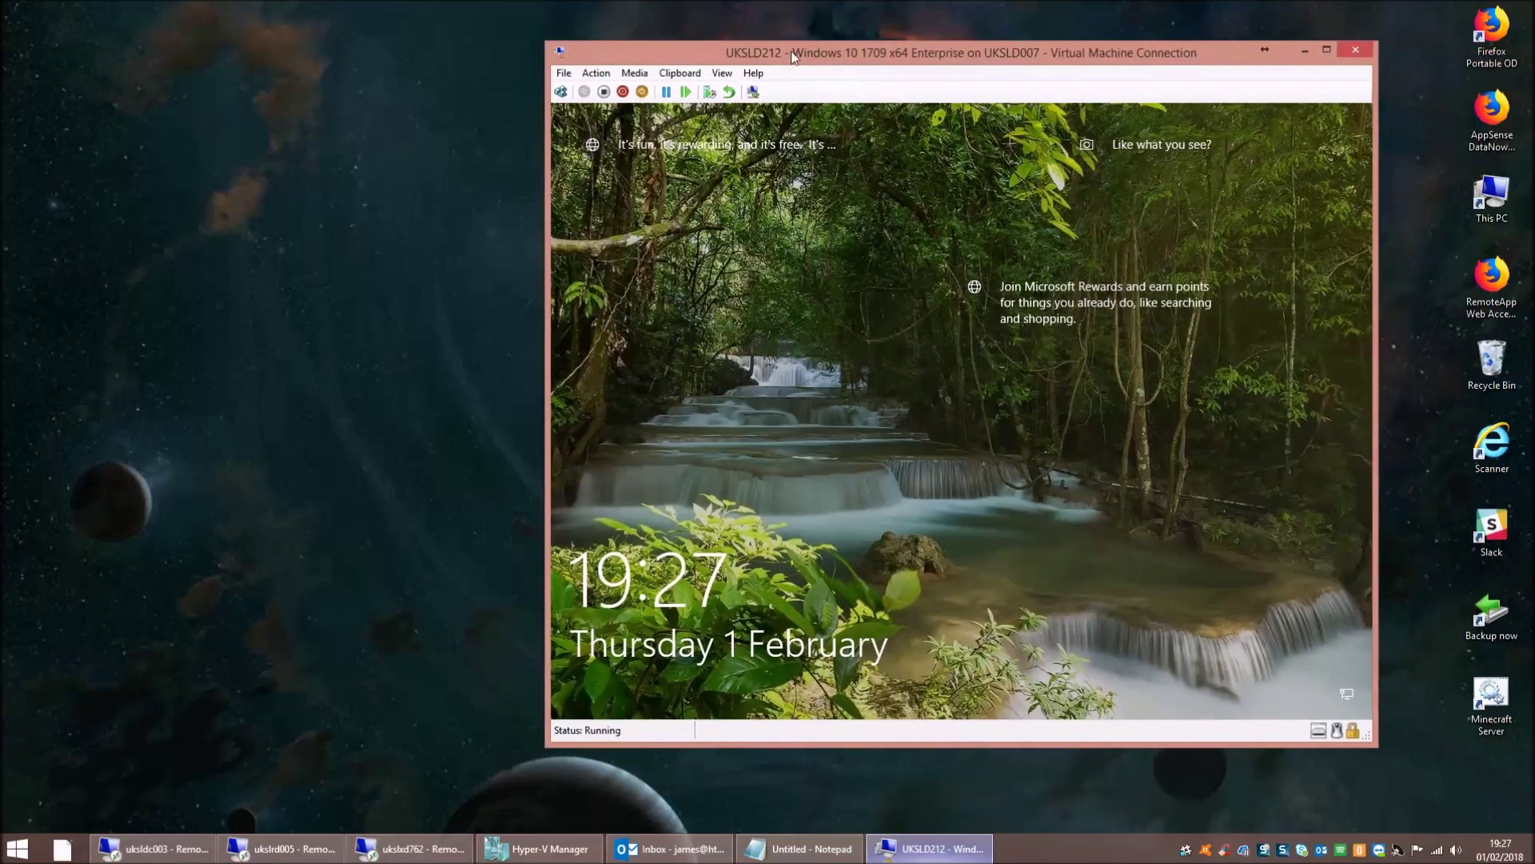
left_click(1310, 53)
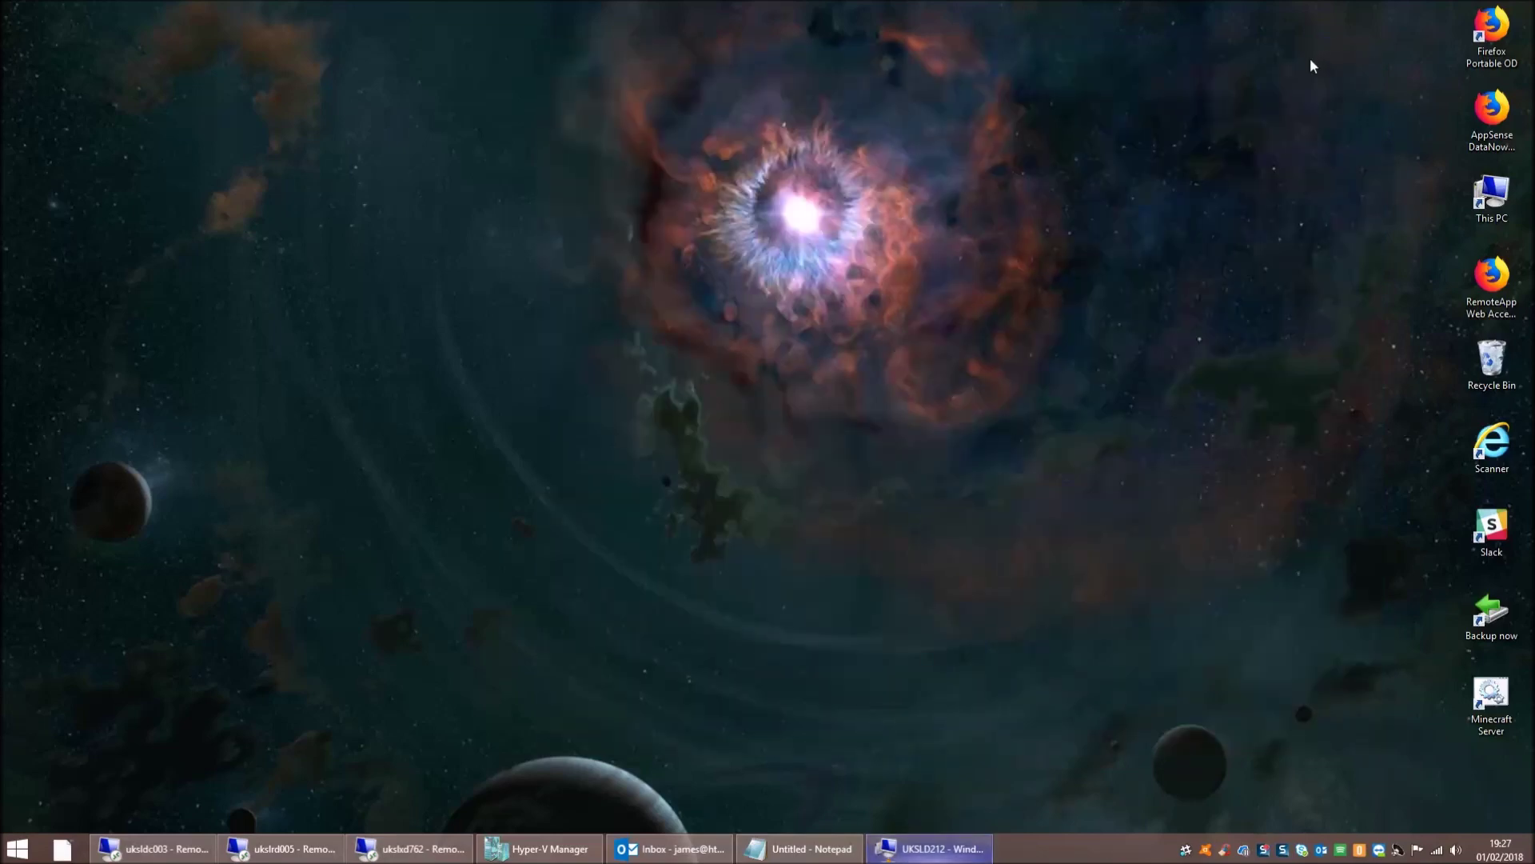
left_click(297, 849)
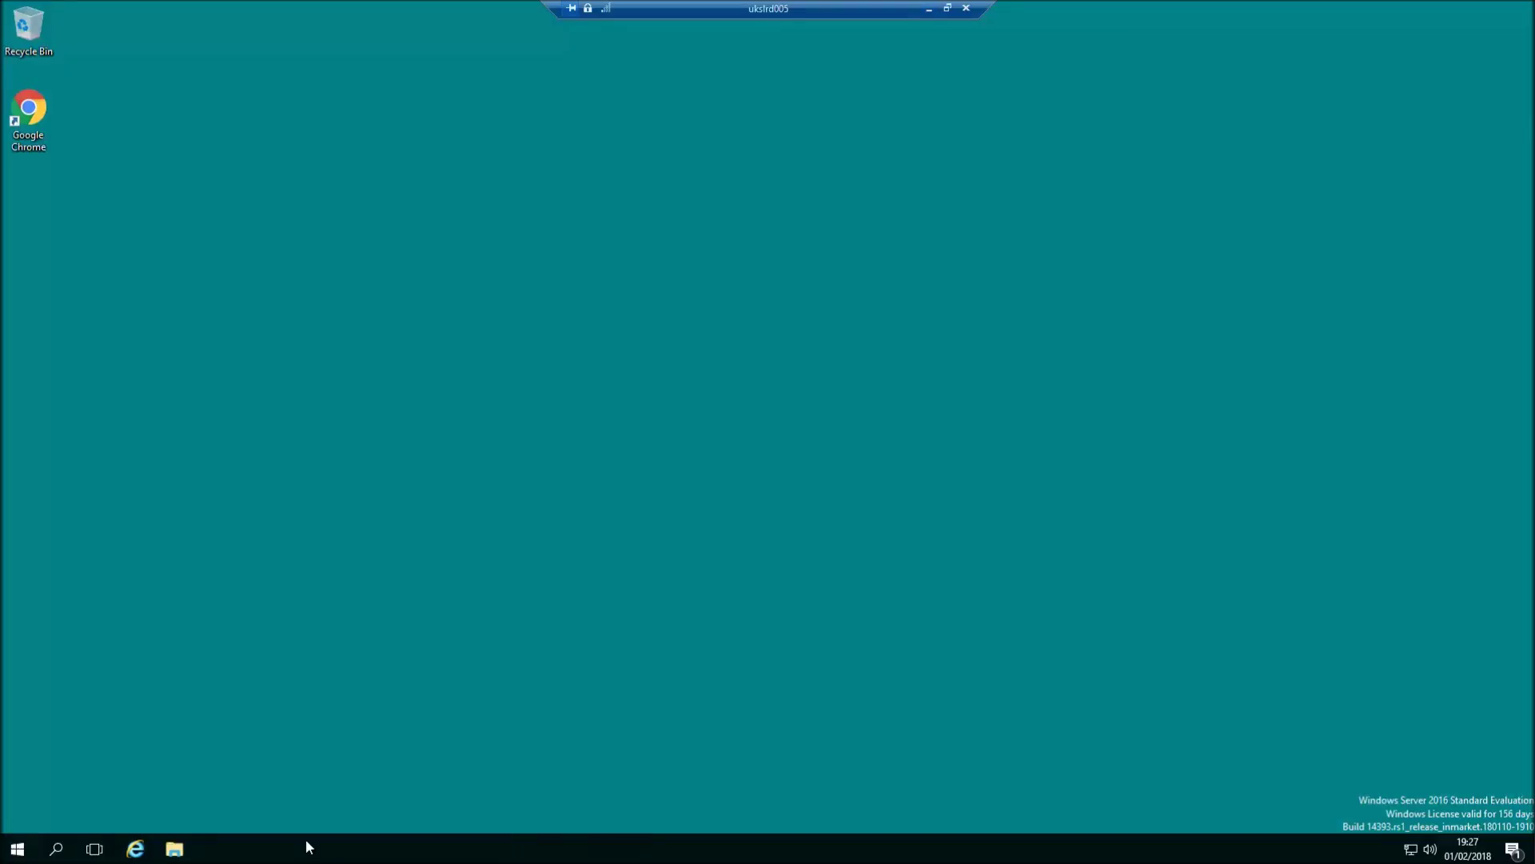
Open the \\uksldd003\filestor share through Run and maximize its window.
right_click(18, 849)
left_click(78, 765)
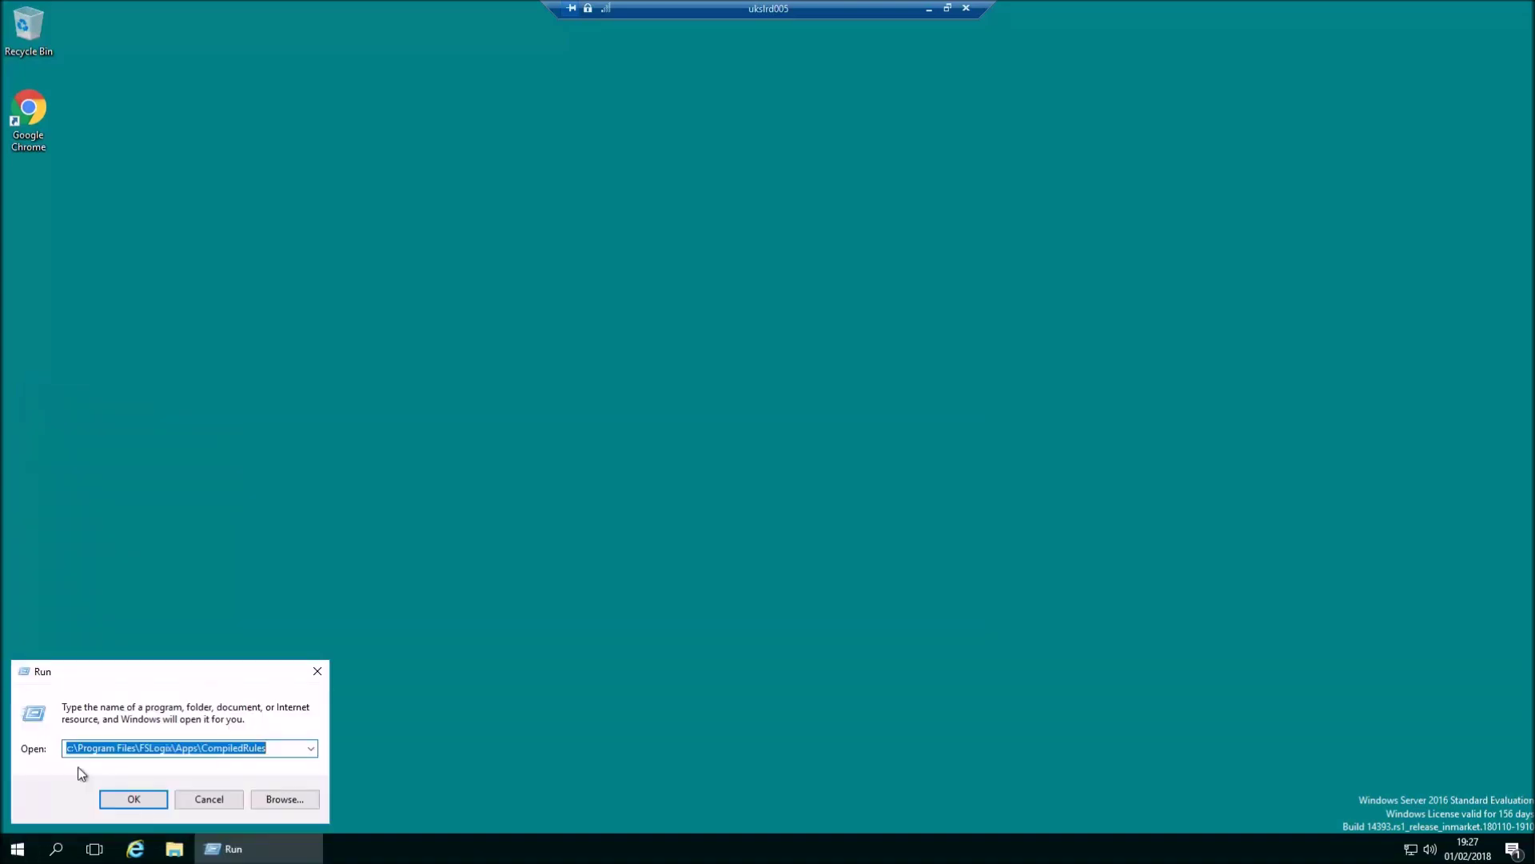
type("\\\\uks")
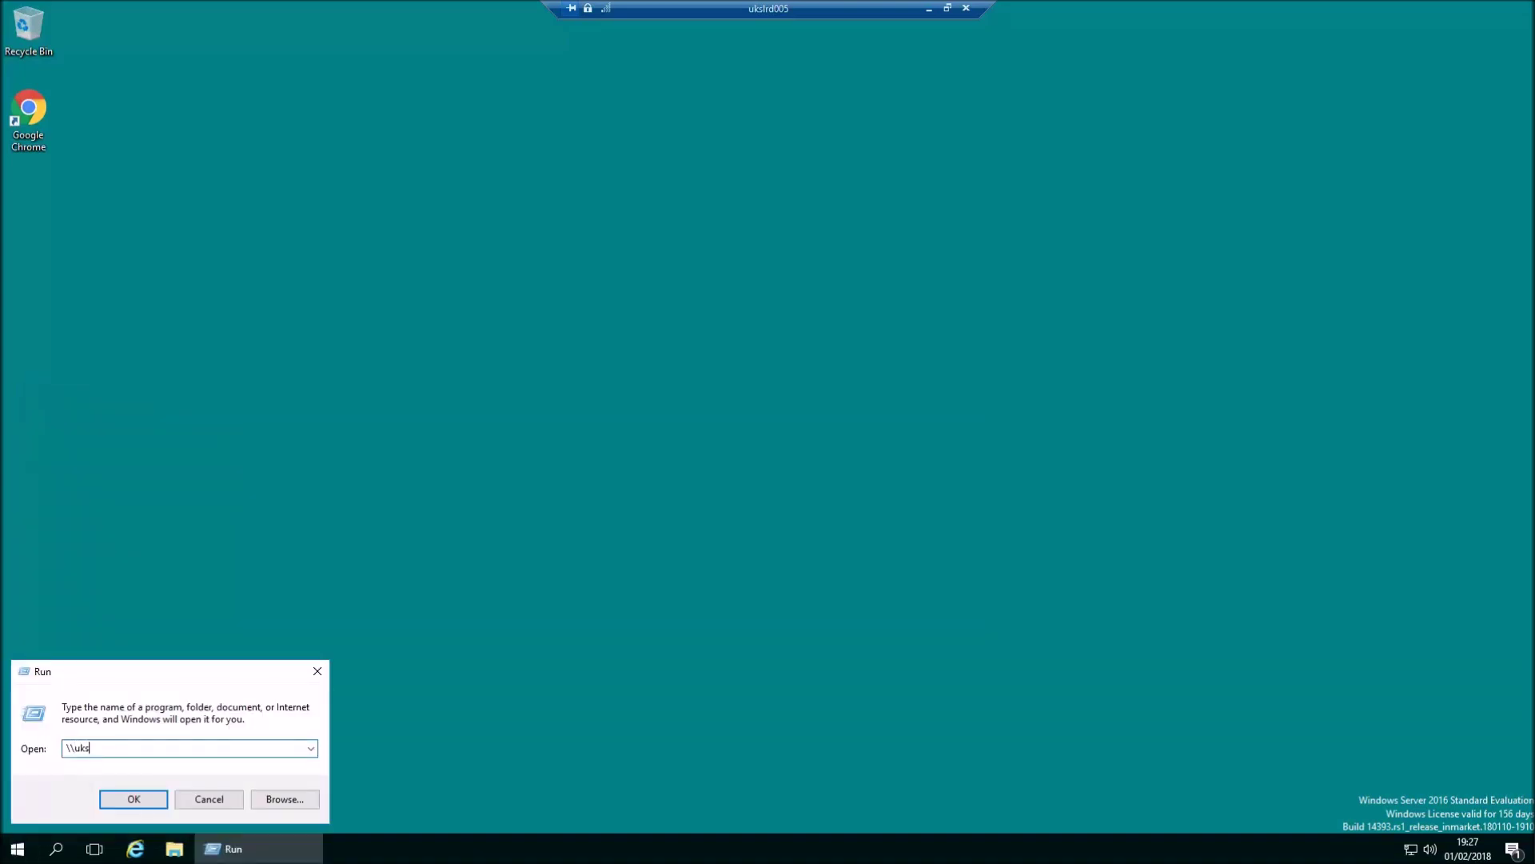
type("ldd")
type("003\\filestor")
key("Return")
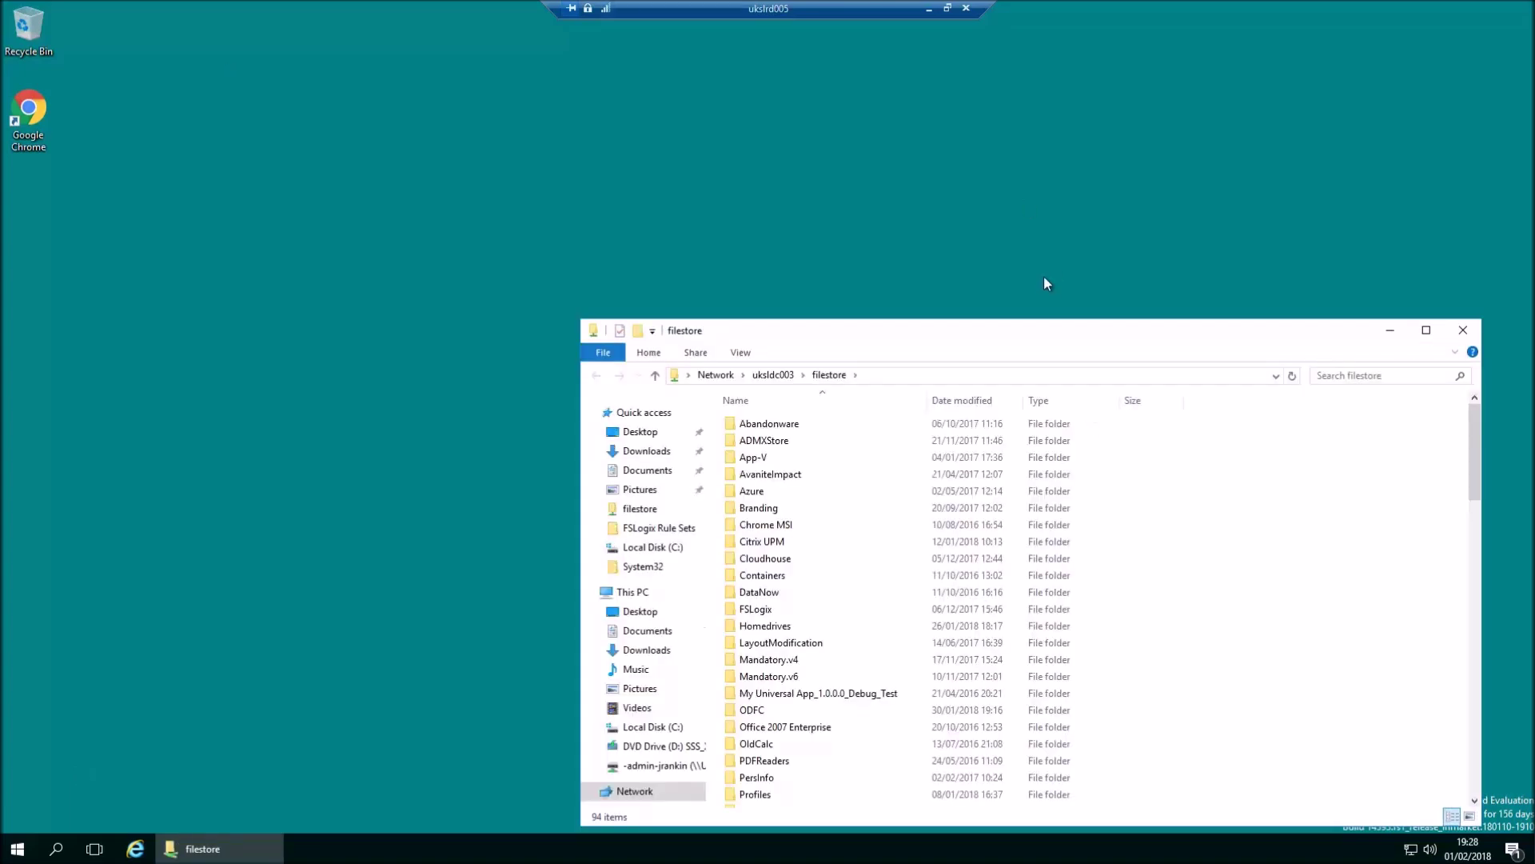
double_click(1021, 330)
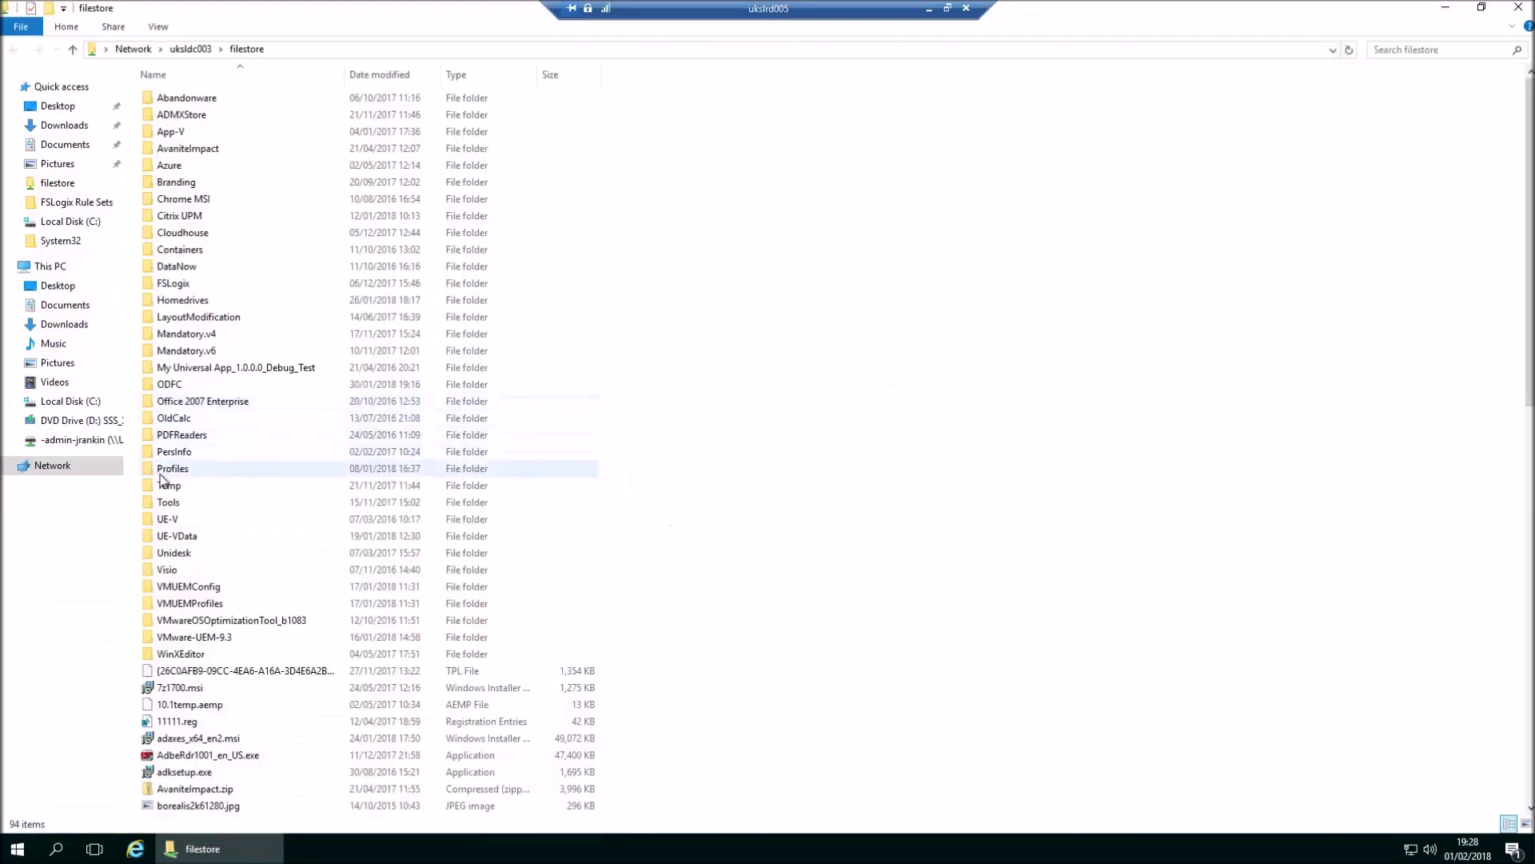
Browse to FSLogix\FSLogix_Apps_2.8.6543.30794\x64\Release and launch FSLogixAppsSetup.exe.
double_click(181, 287)
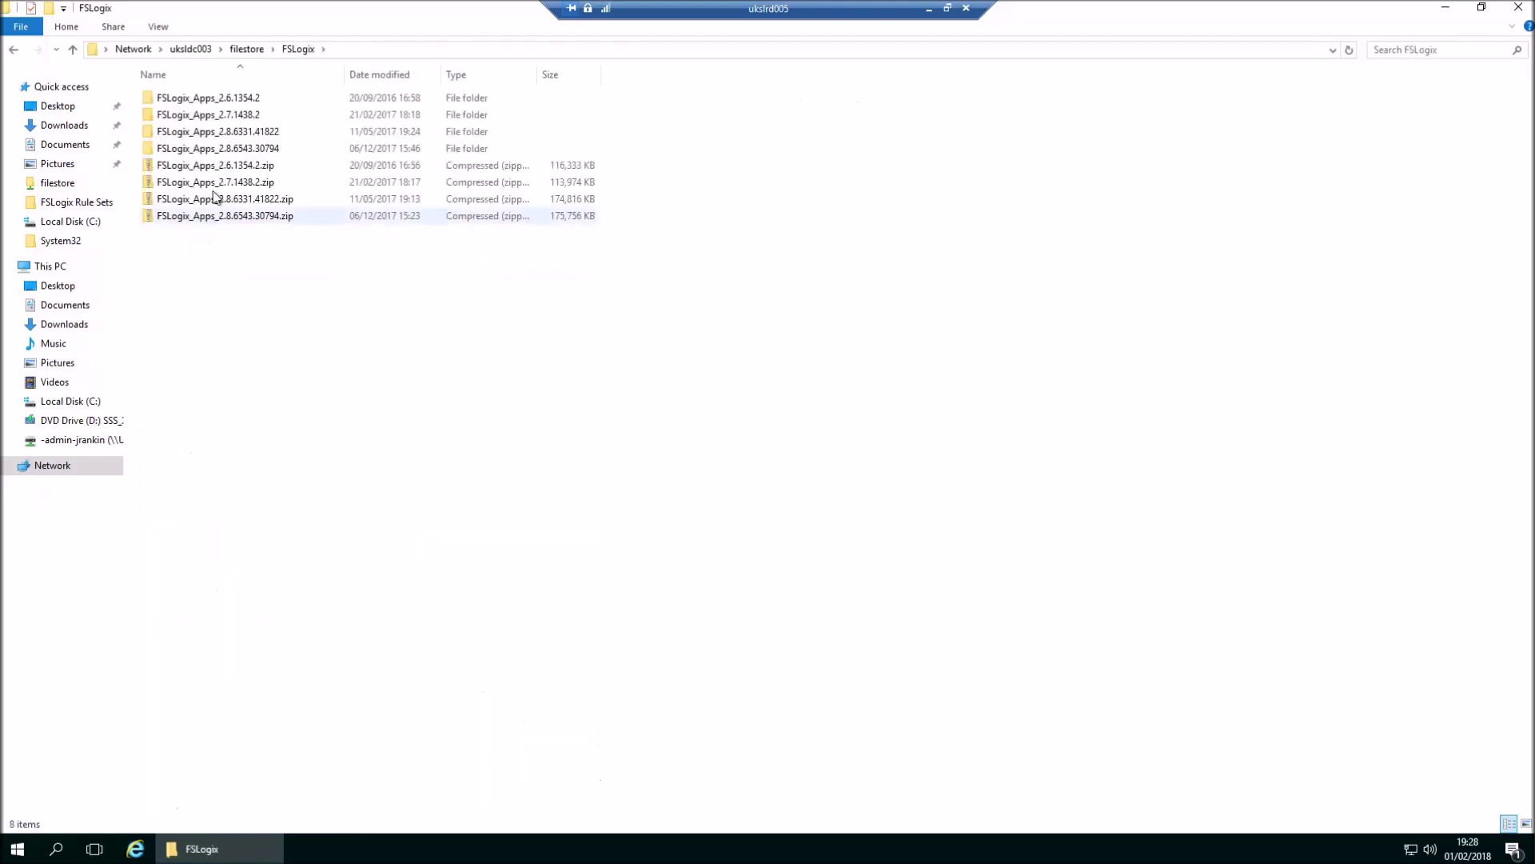
double_click(225, 150)
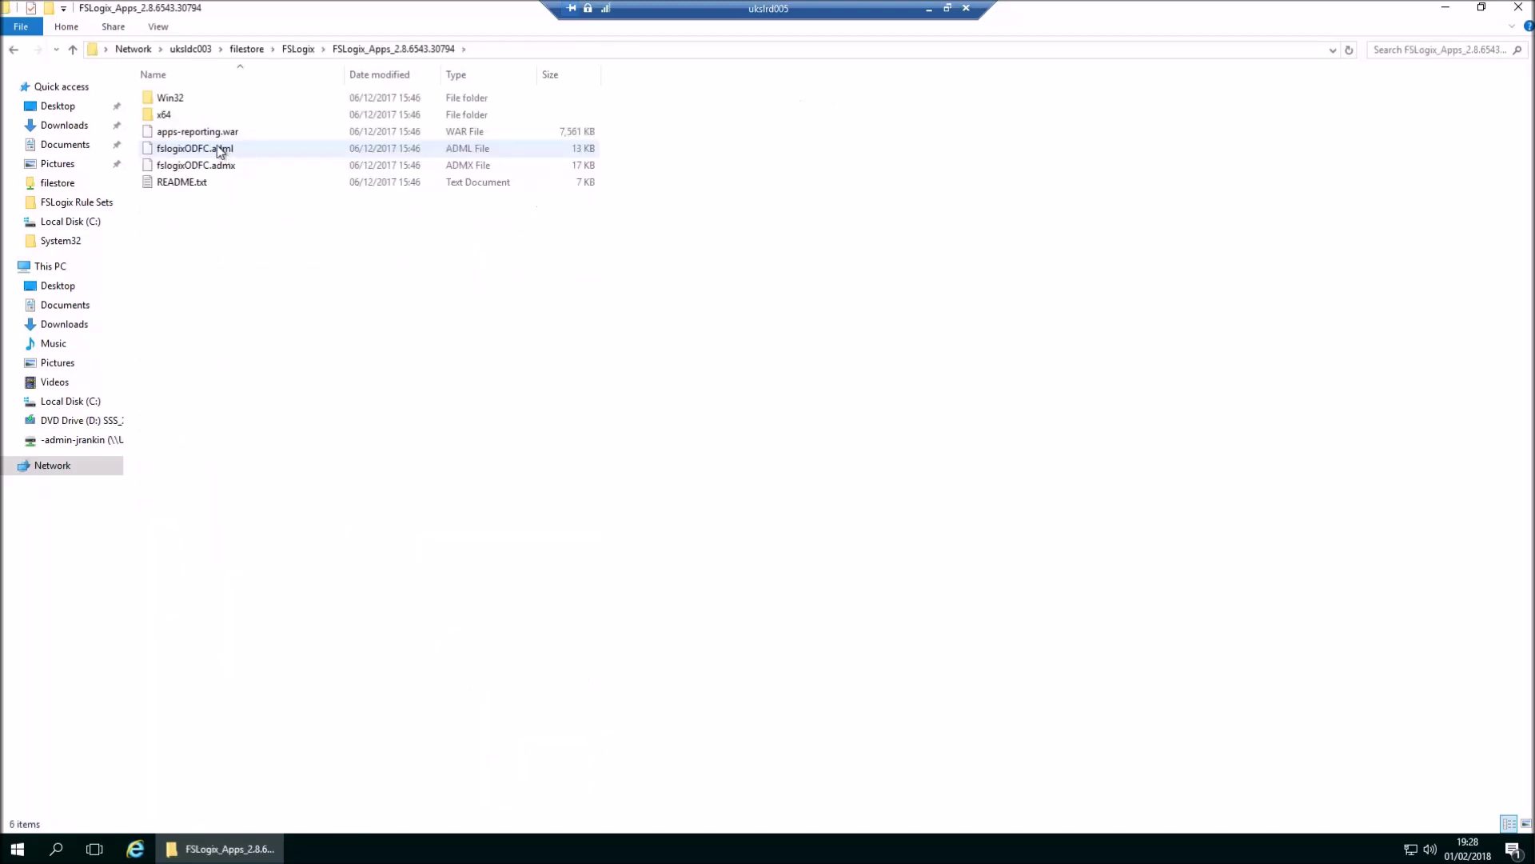
double_click(189, 112)
left_click(190, 102)
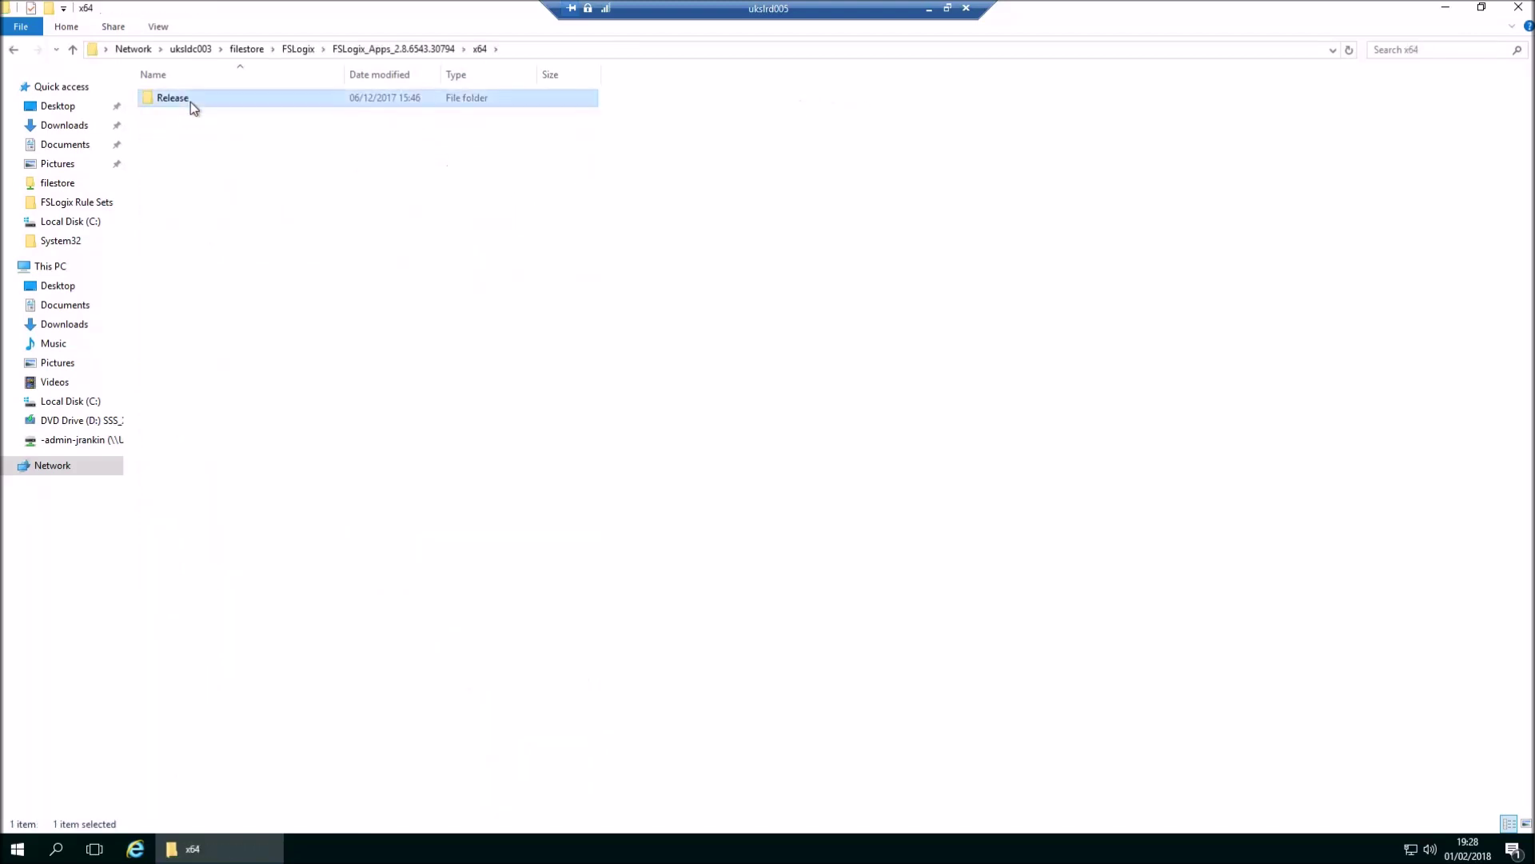
left_click(190, 103)
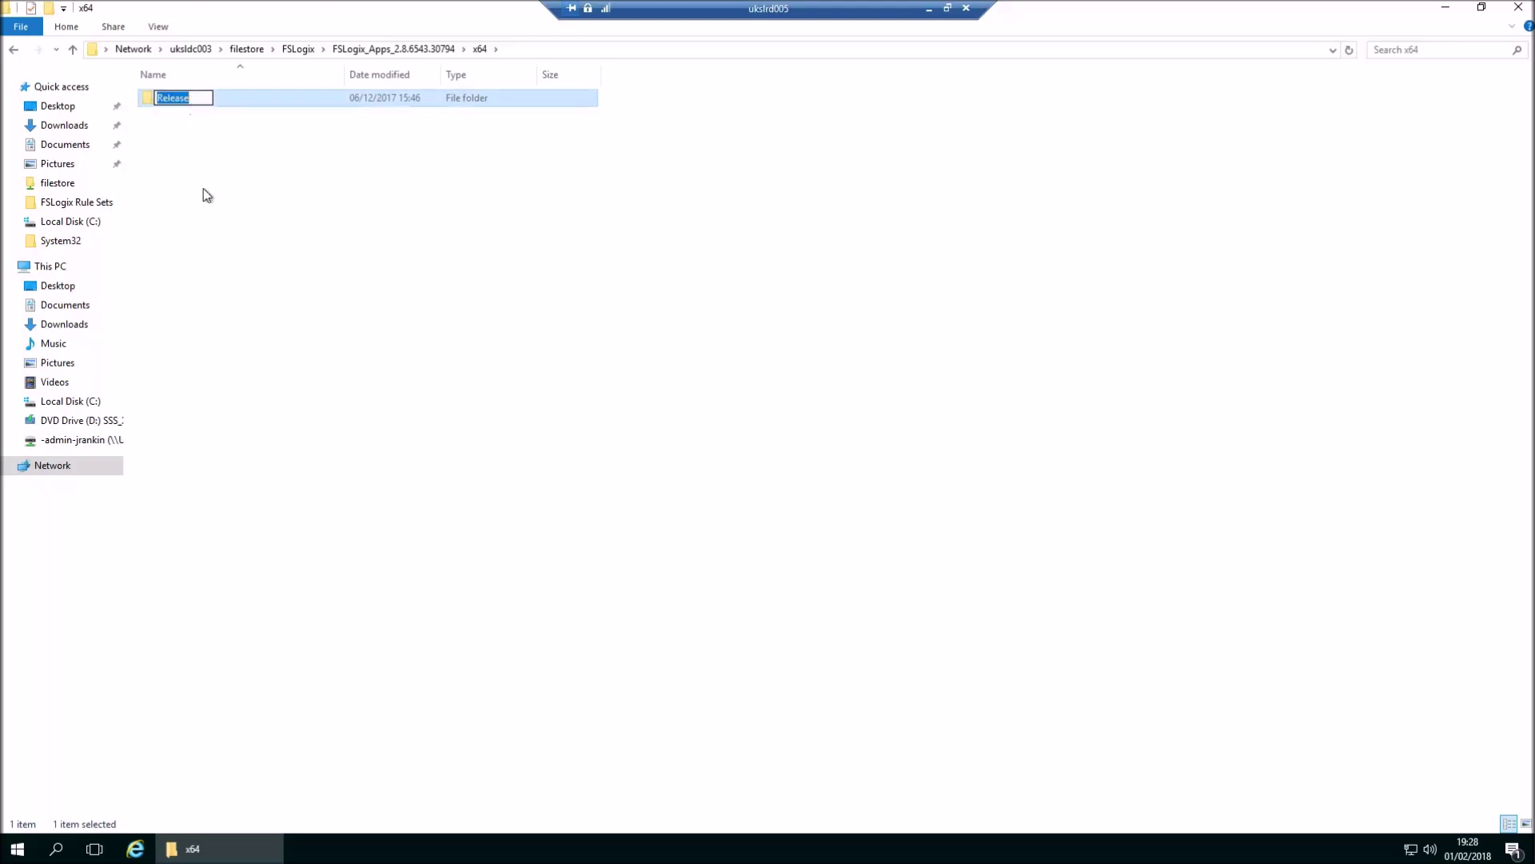
double_click(192, 100)
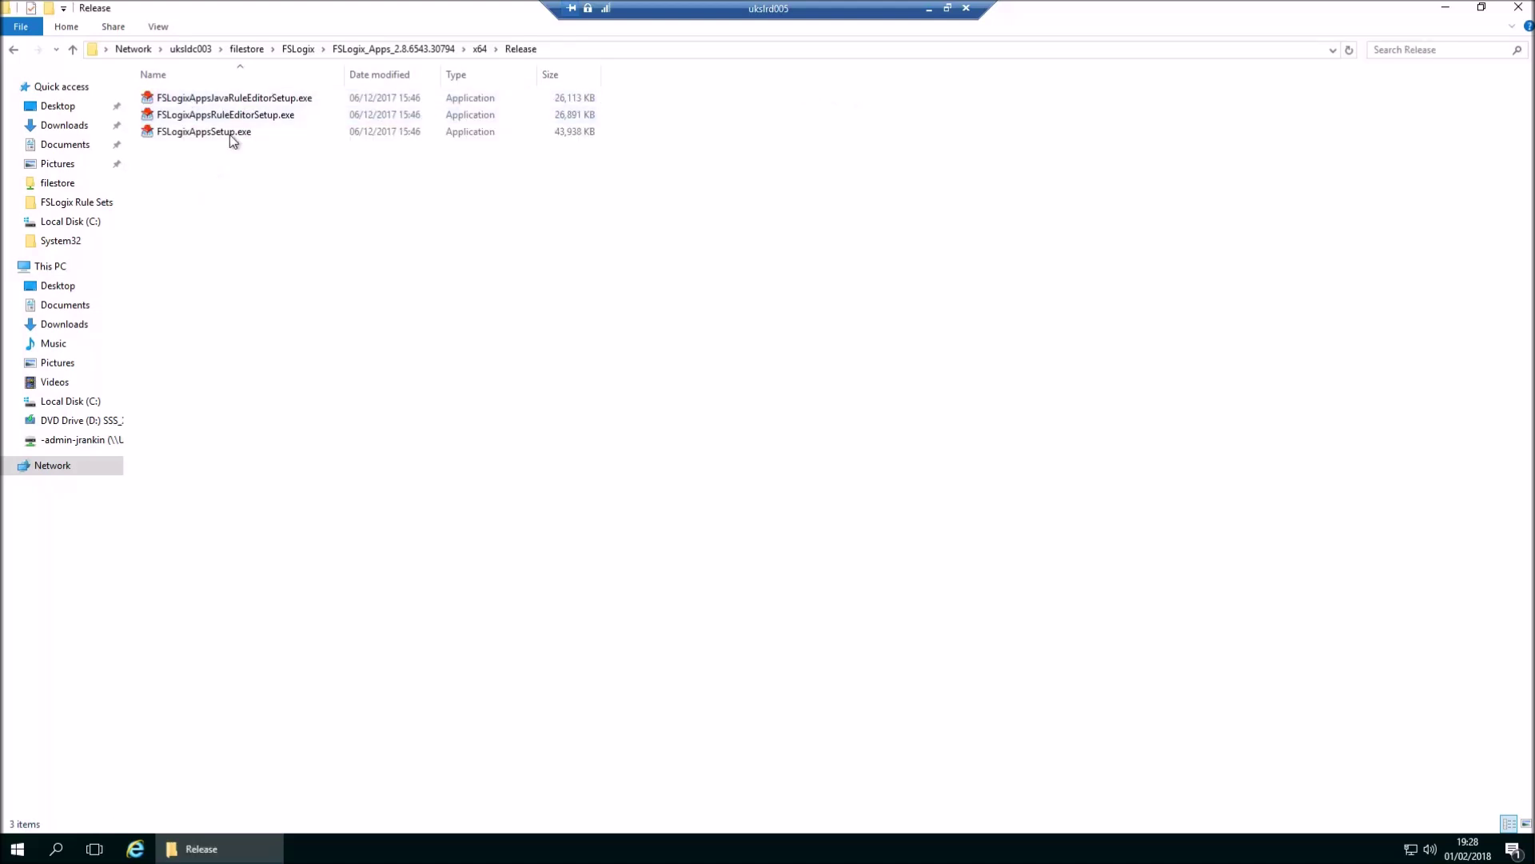
double_click(229, 135)
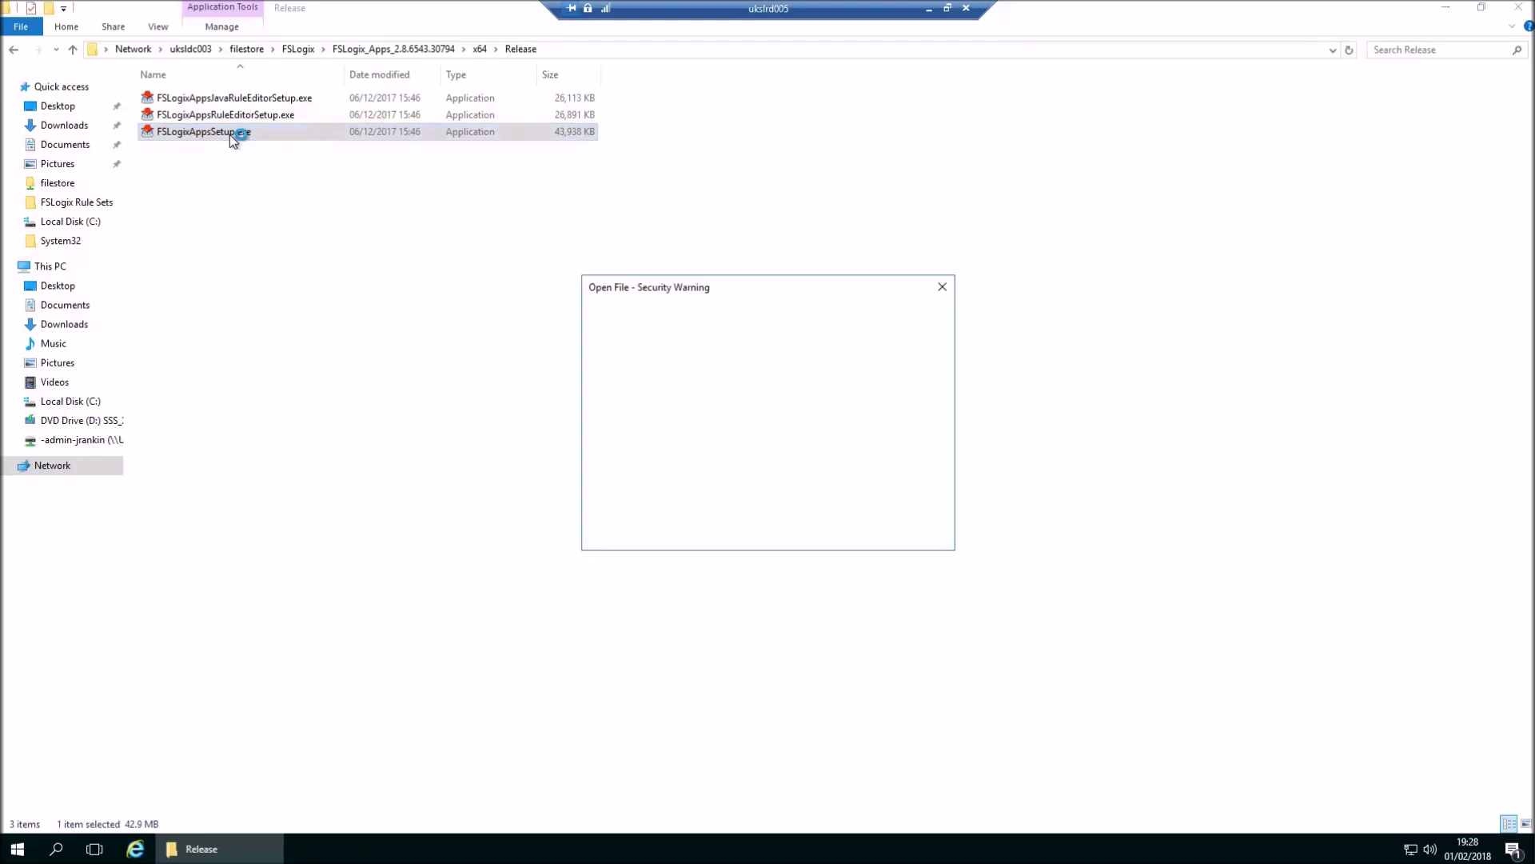
Run the installer, accept the license terms, install FSLogix Apps with admin approval, and close setup.
left_click(817, 440)
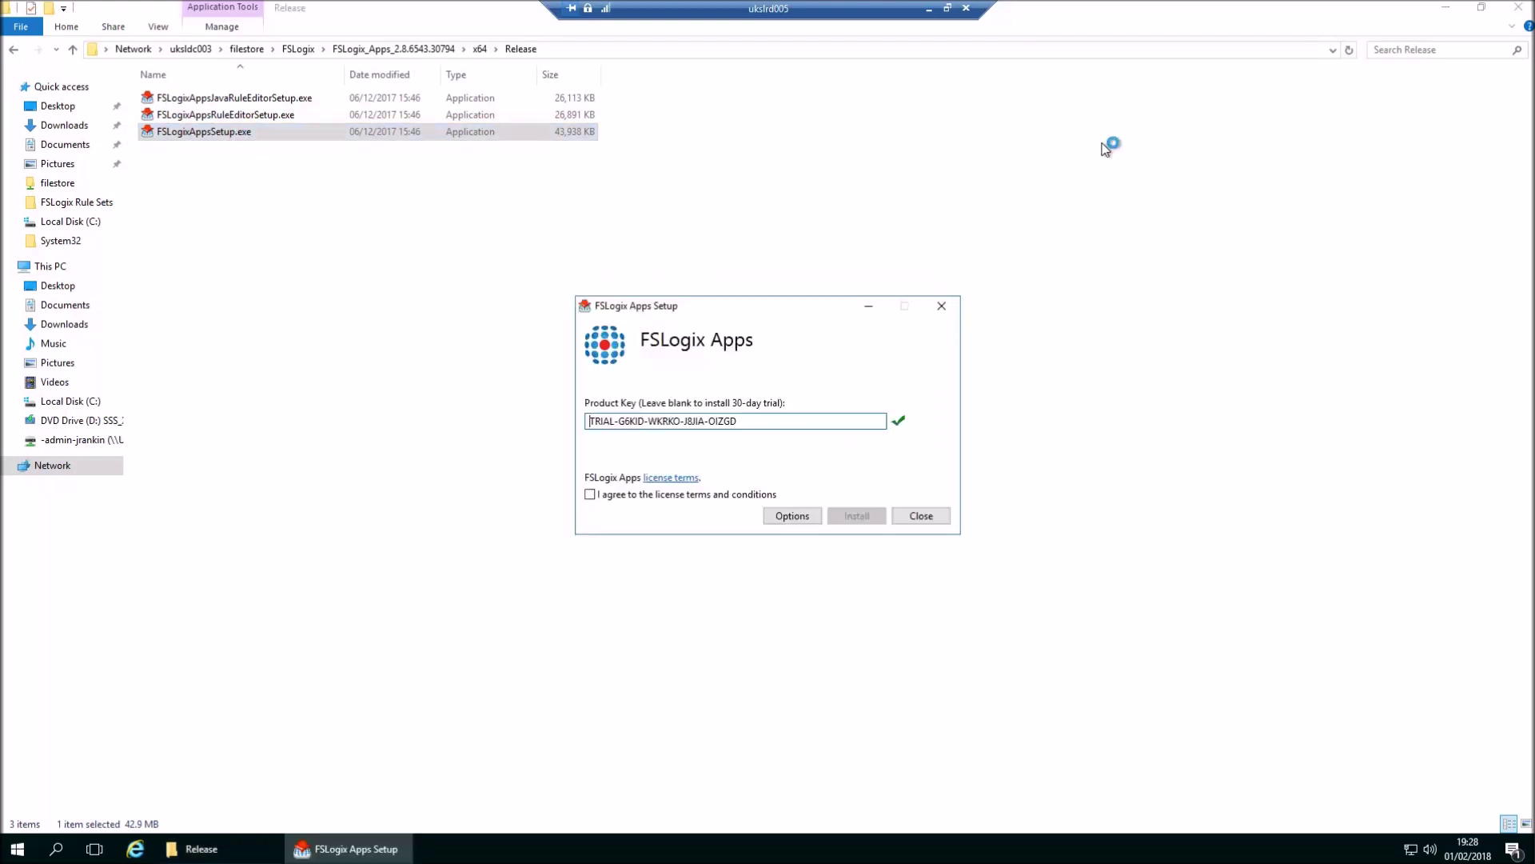
left_click(591, 494)
left_click(856, 515)
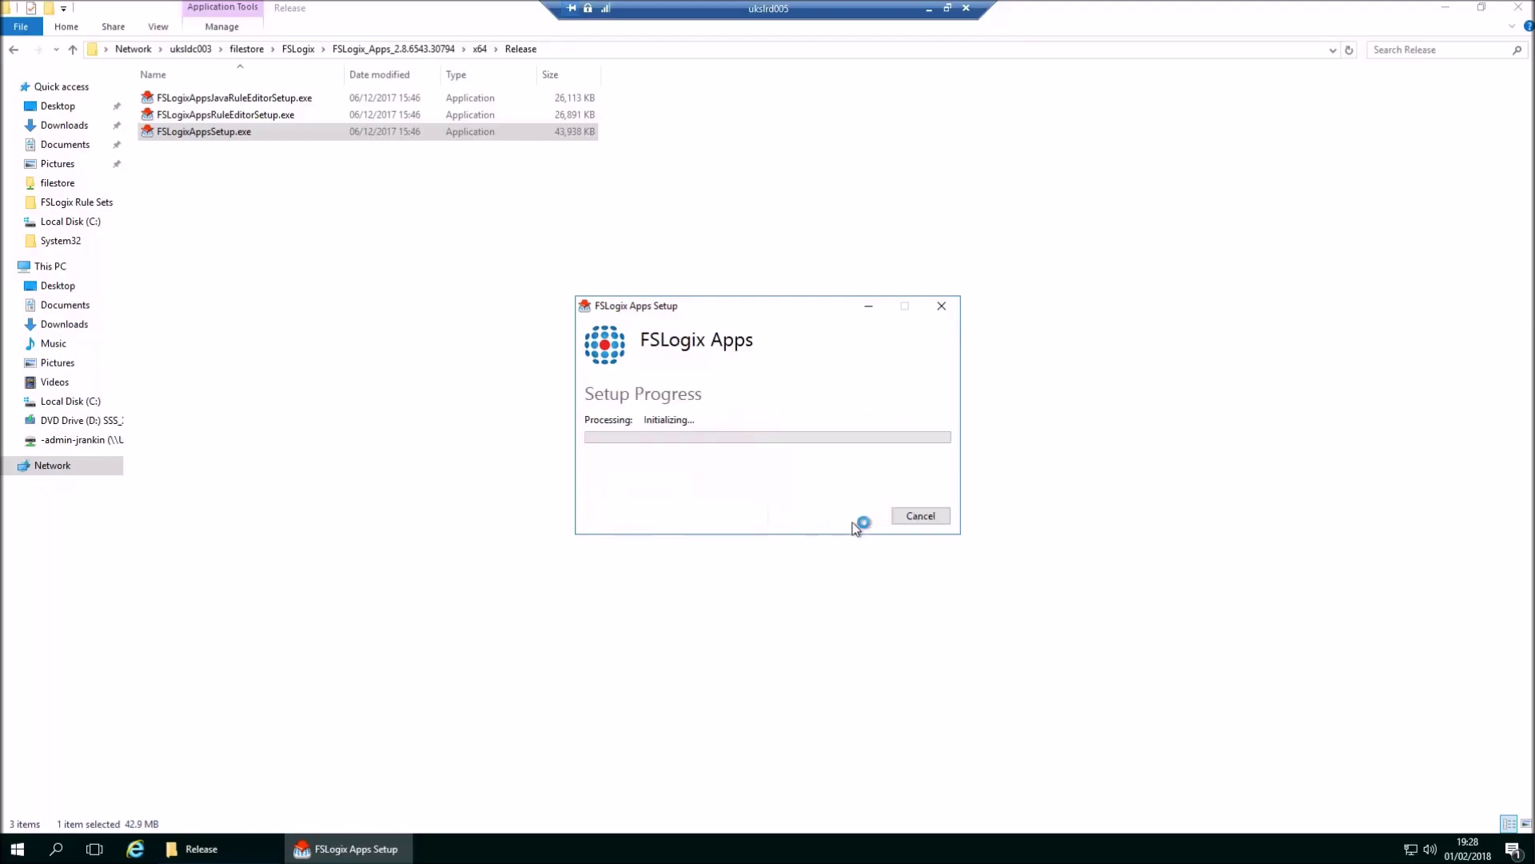
left_click(726, 523)
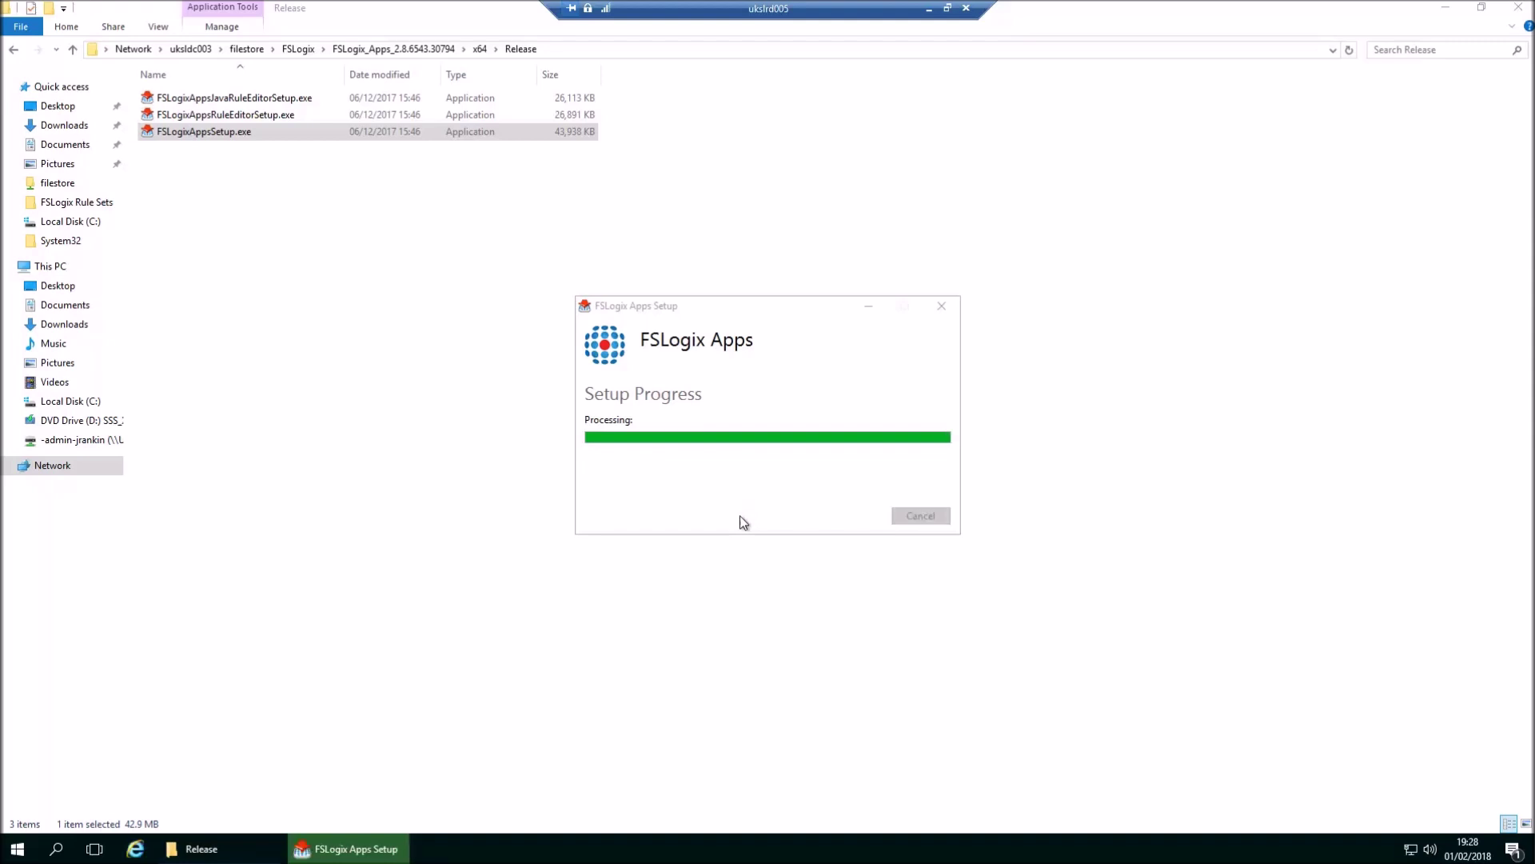
left_click(919, 516)
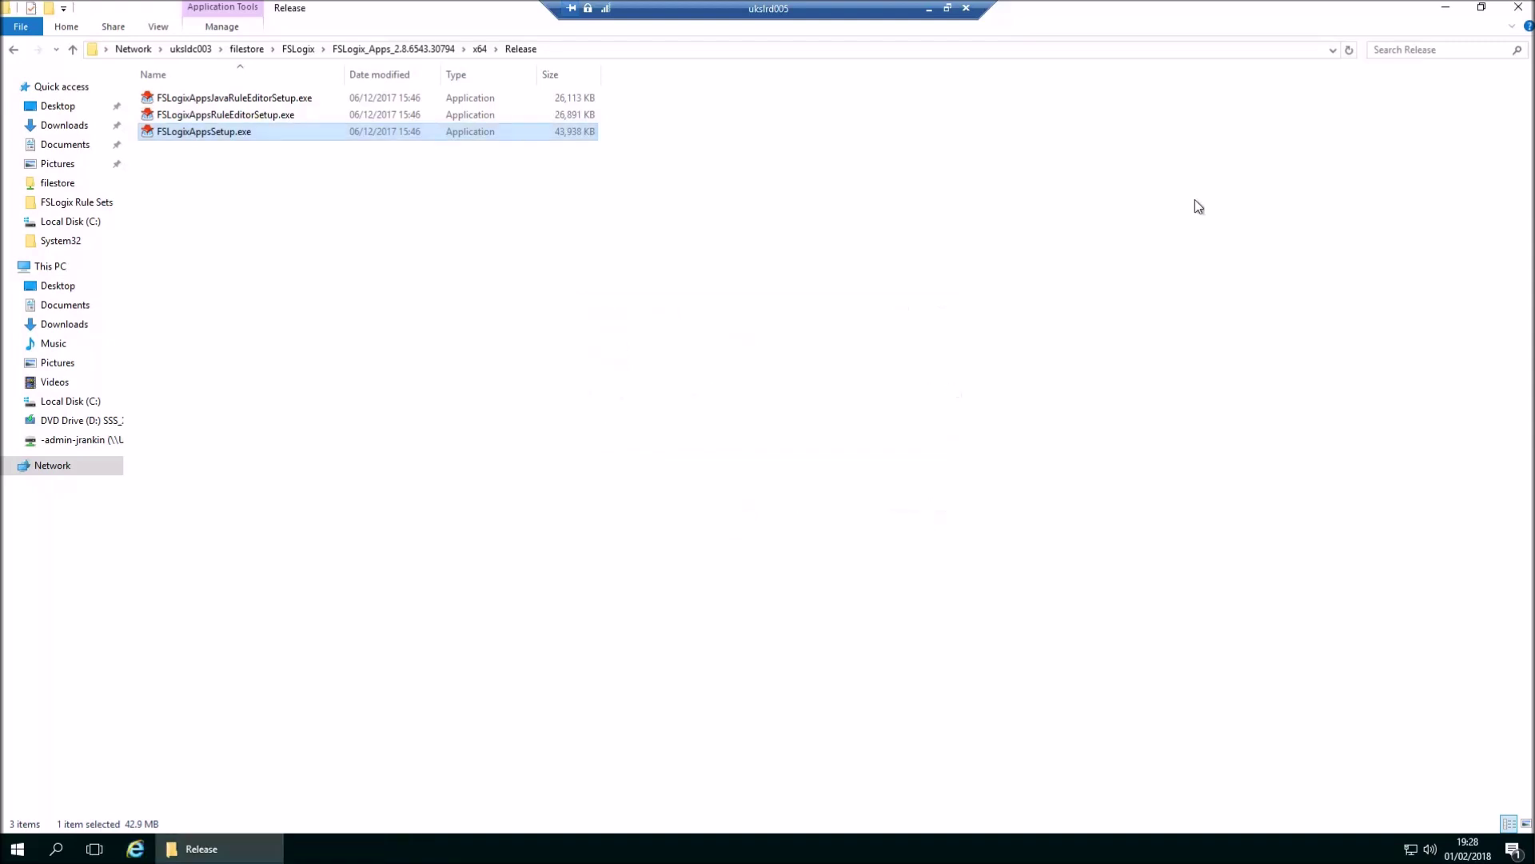
Close the Release folder, confirm FSLogix Apps Services is Running and Automatic in services.msc, then close Services.
left_click(1514, 9)
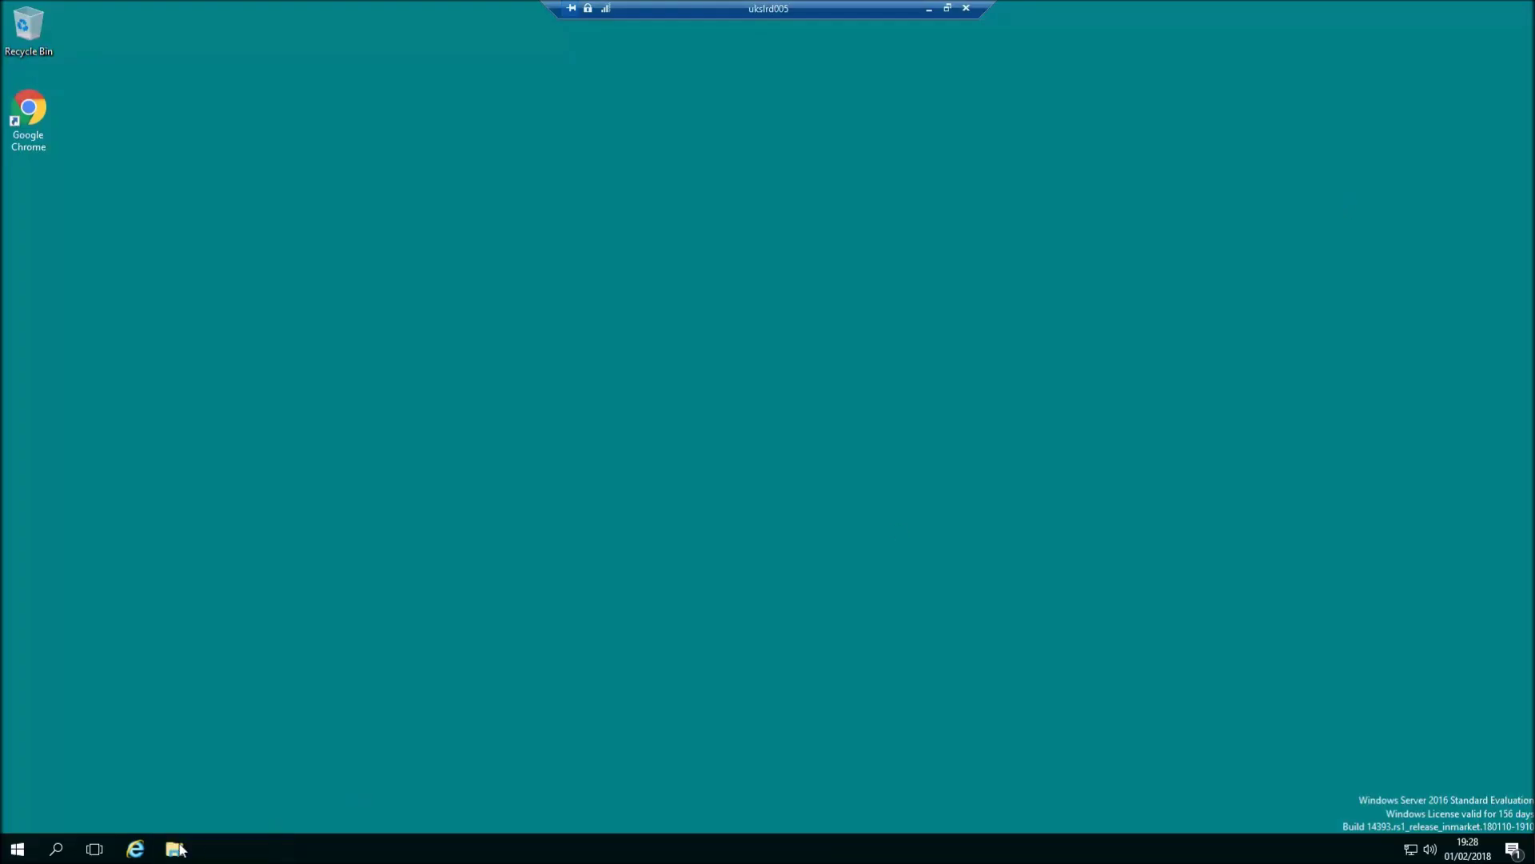
right_click(24, 851)
left_click(94, 766)
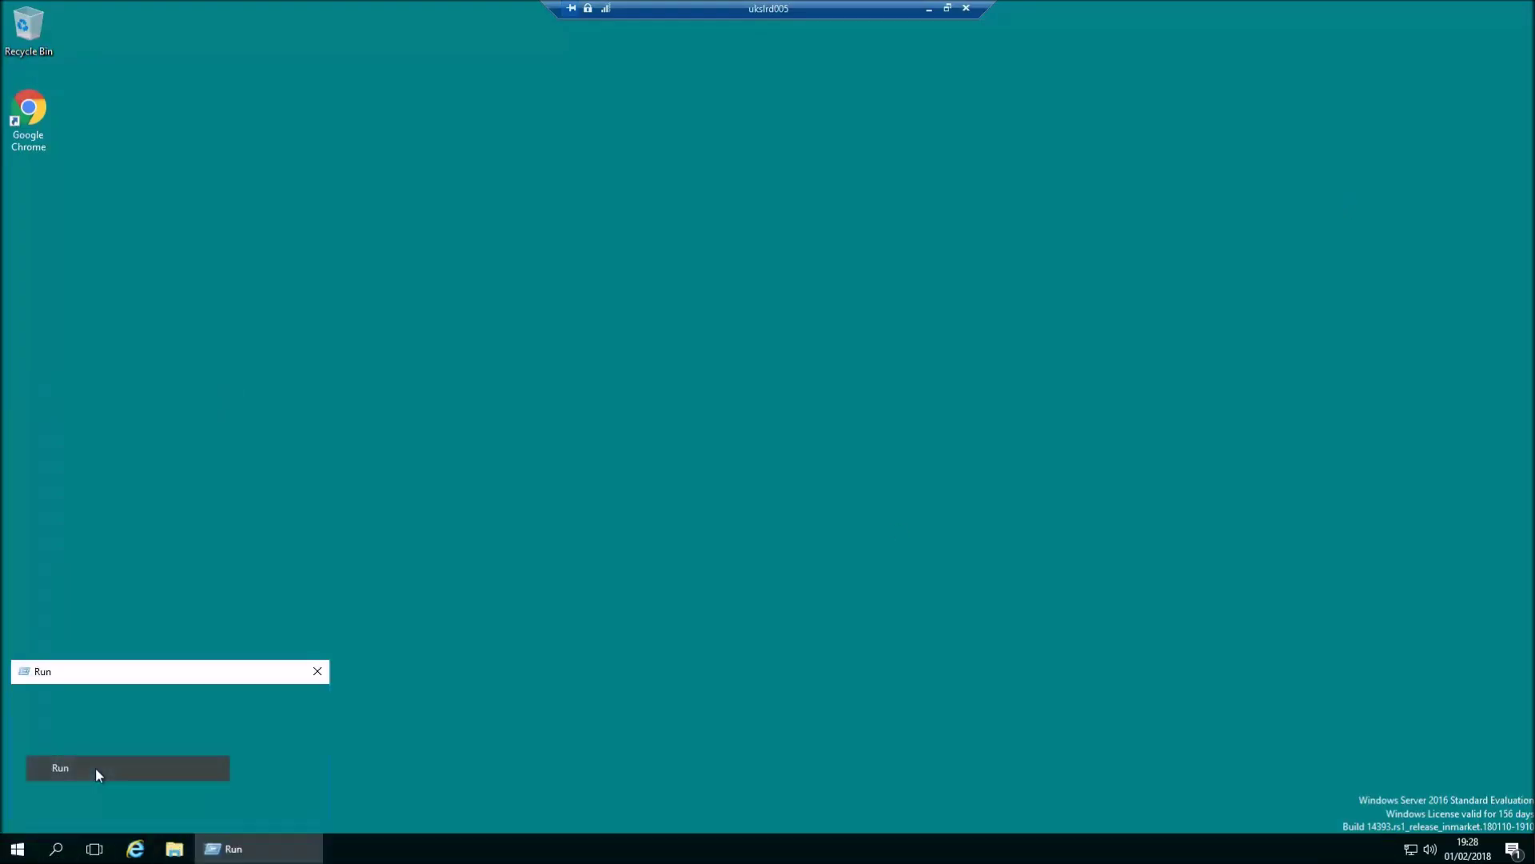
type("serv")
key("Down")
key("Return")
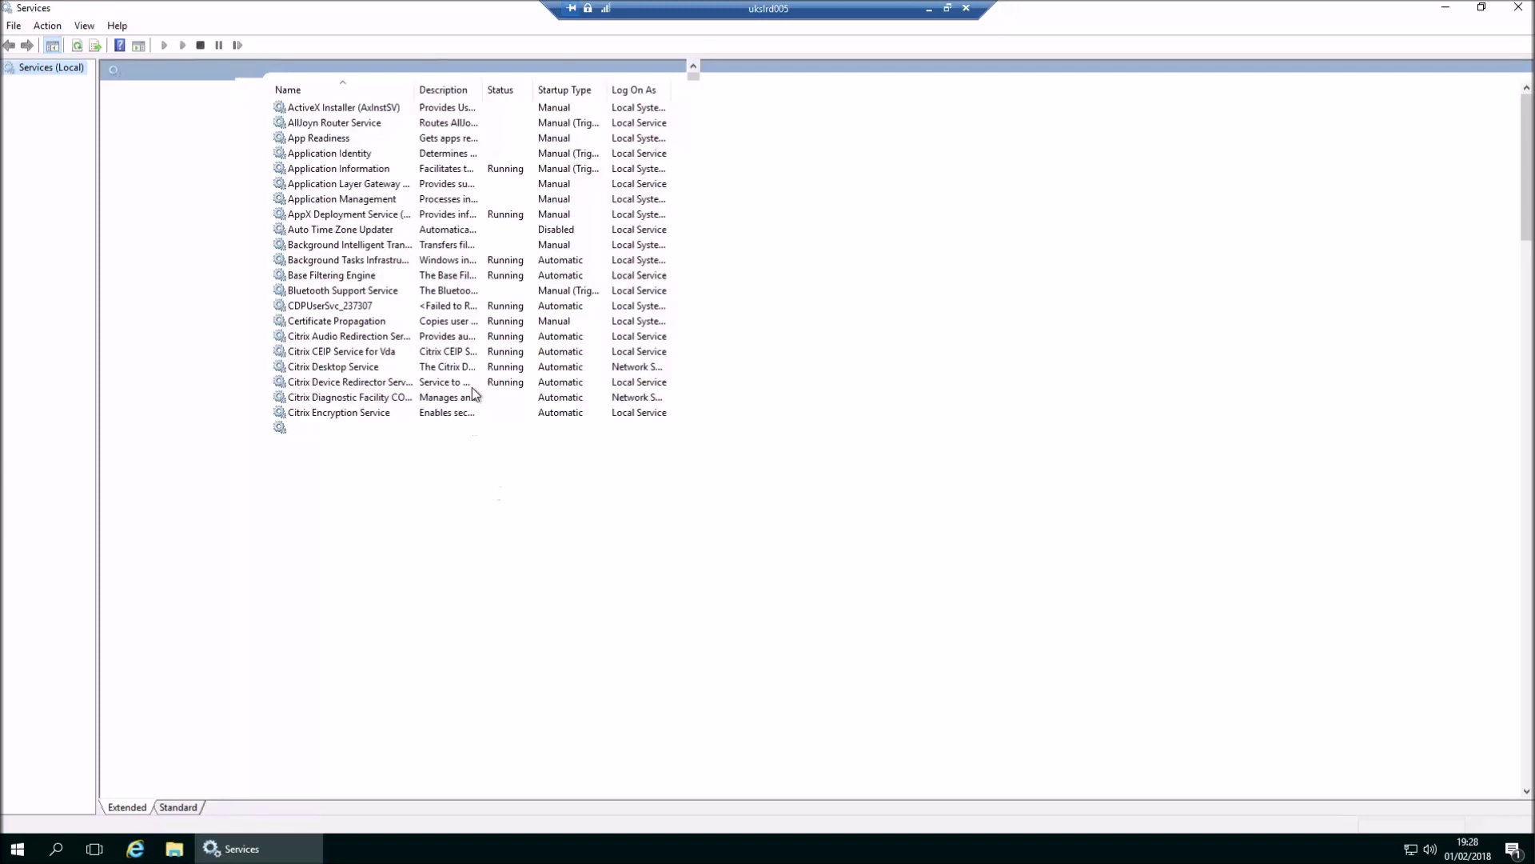
left_click(402, 336)
key("f")
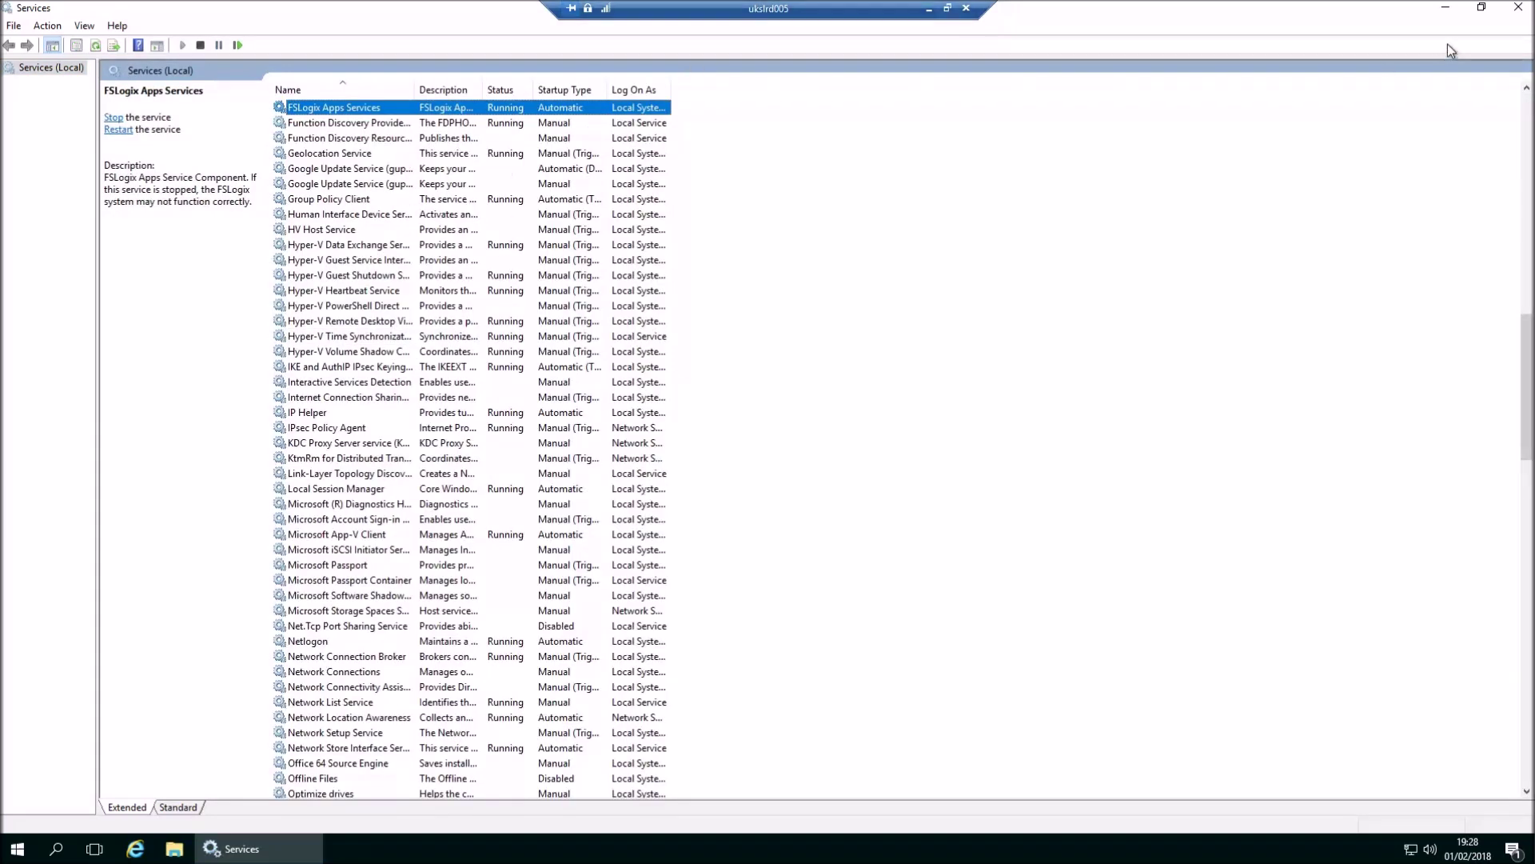
left_click(1517, 7)
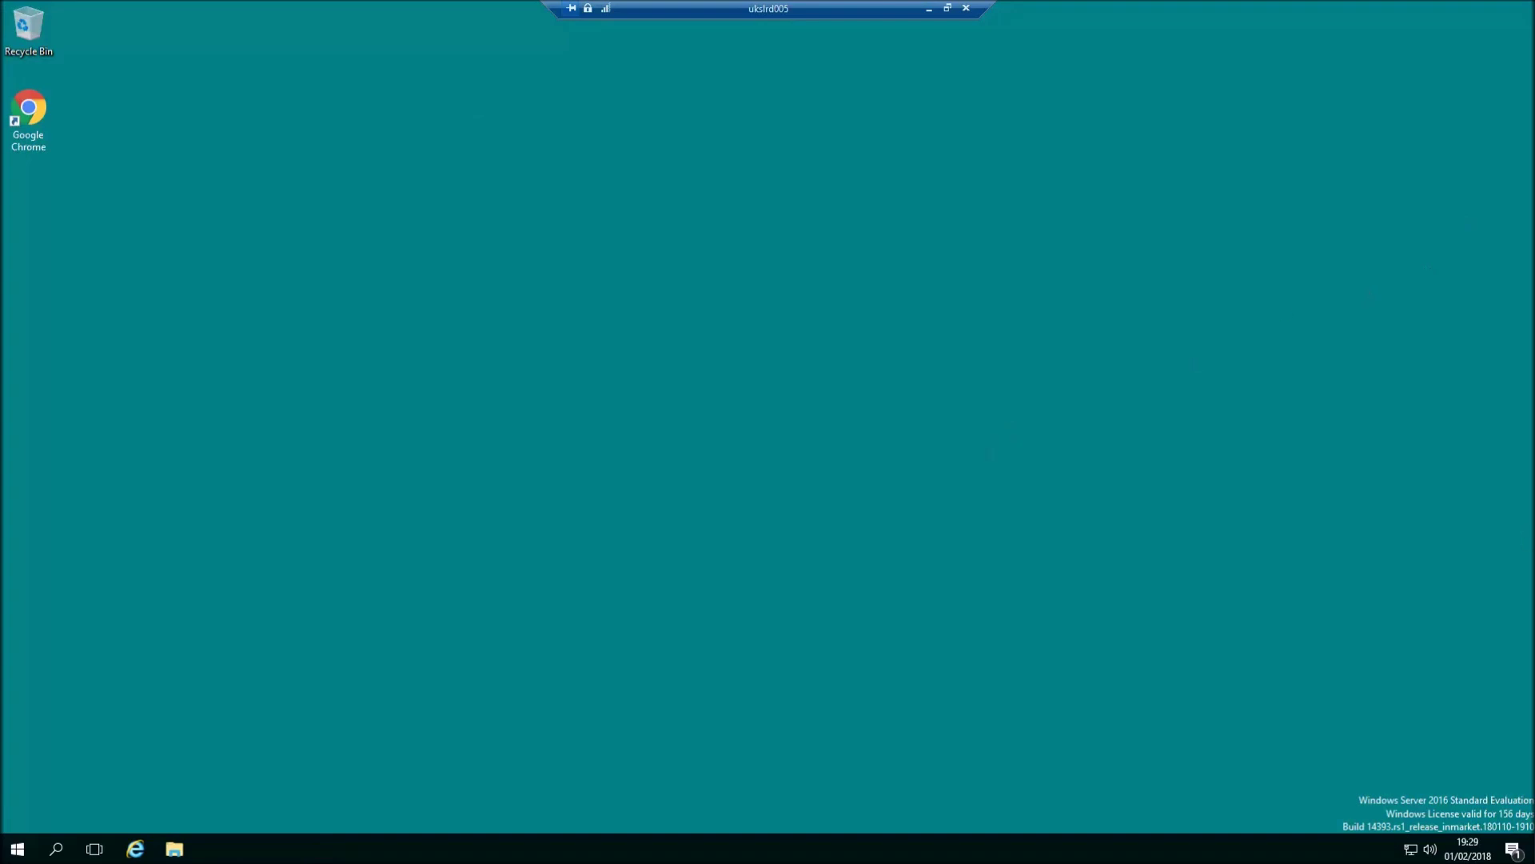
Launch FSLogix Apps RuleEditor and create a new rule set file named 'Visio Licensing Rule'.
left_click(13, 850)
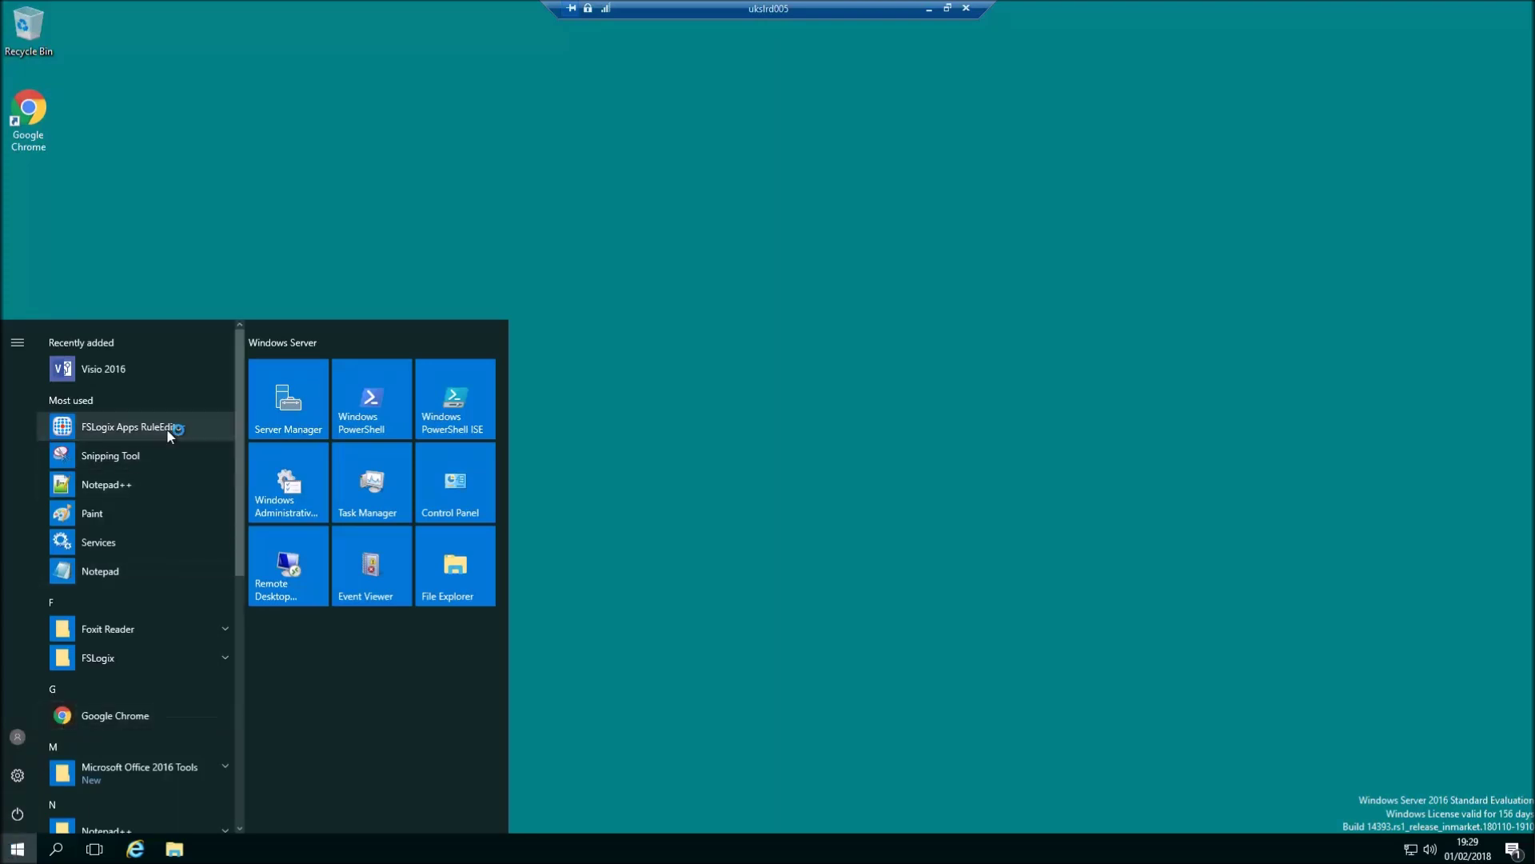
left_click(167, 429)
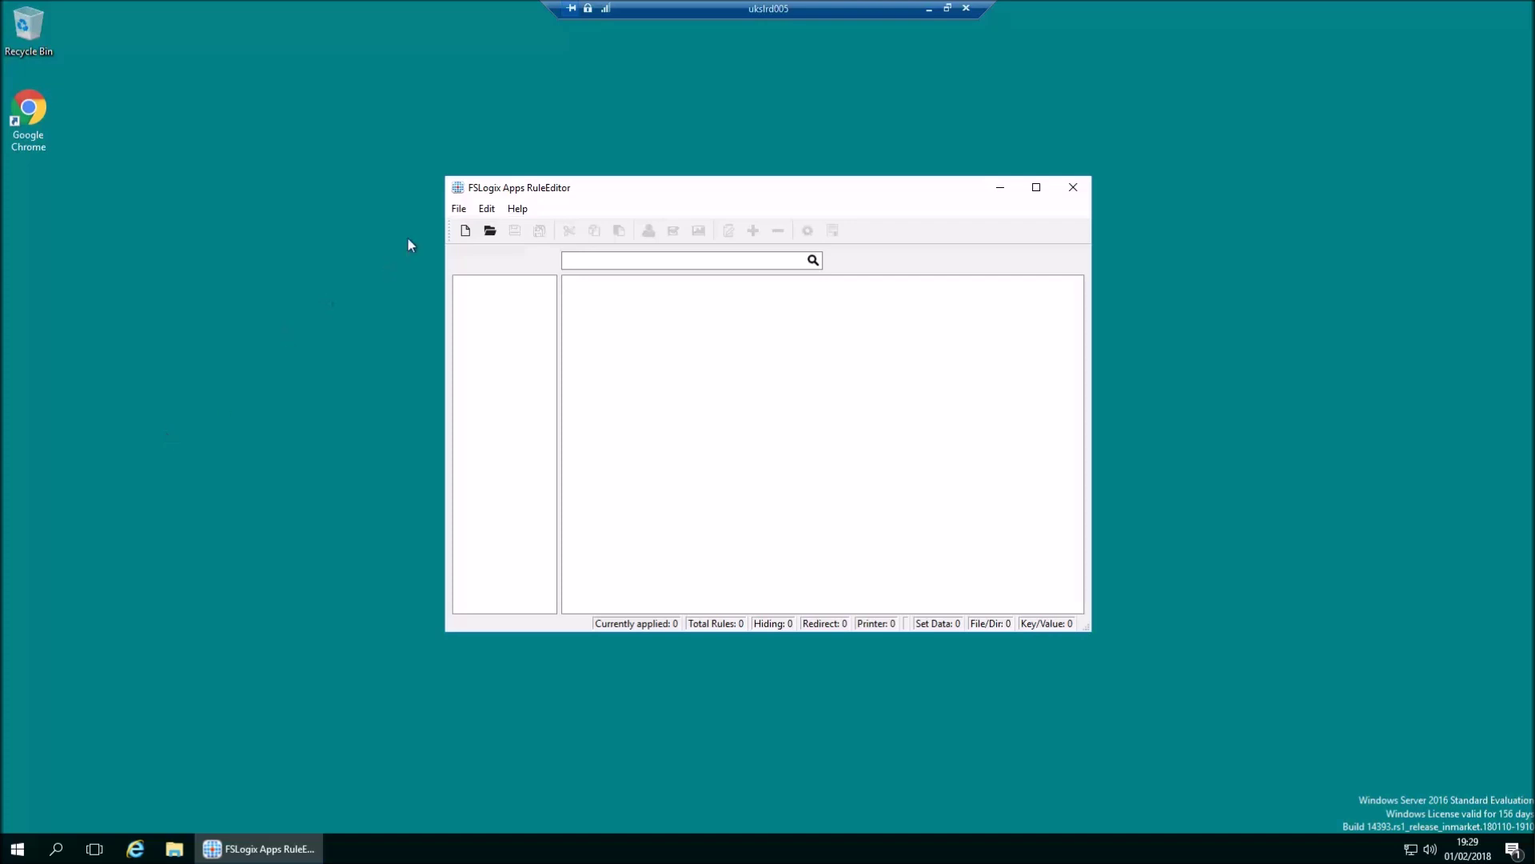
left_click(459, 208)
left_click(464, 230)
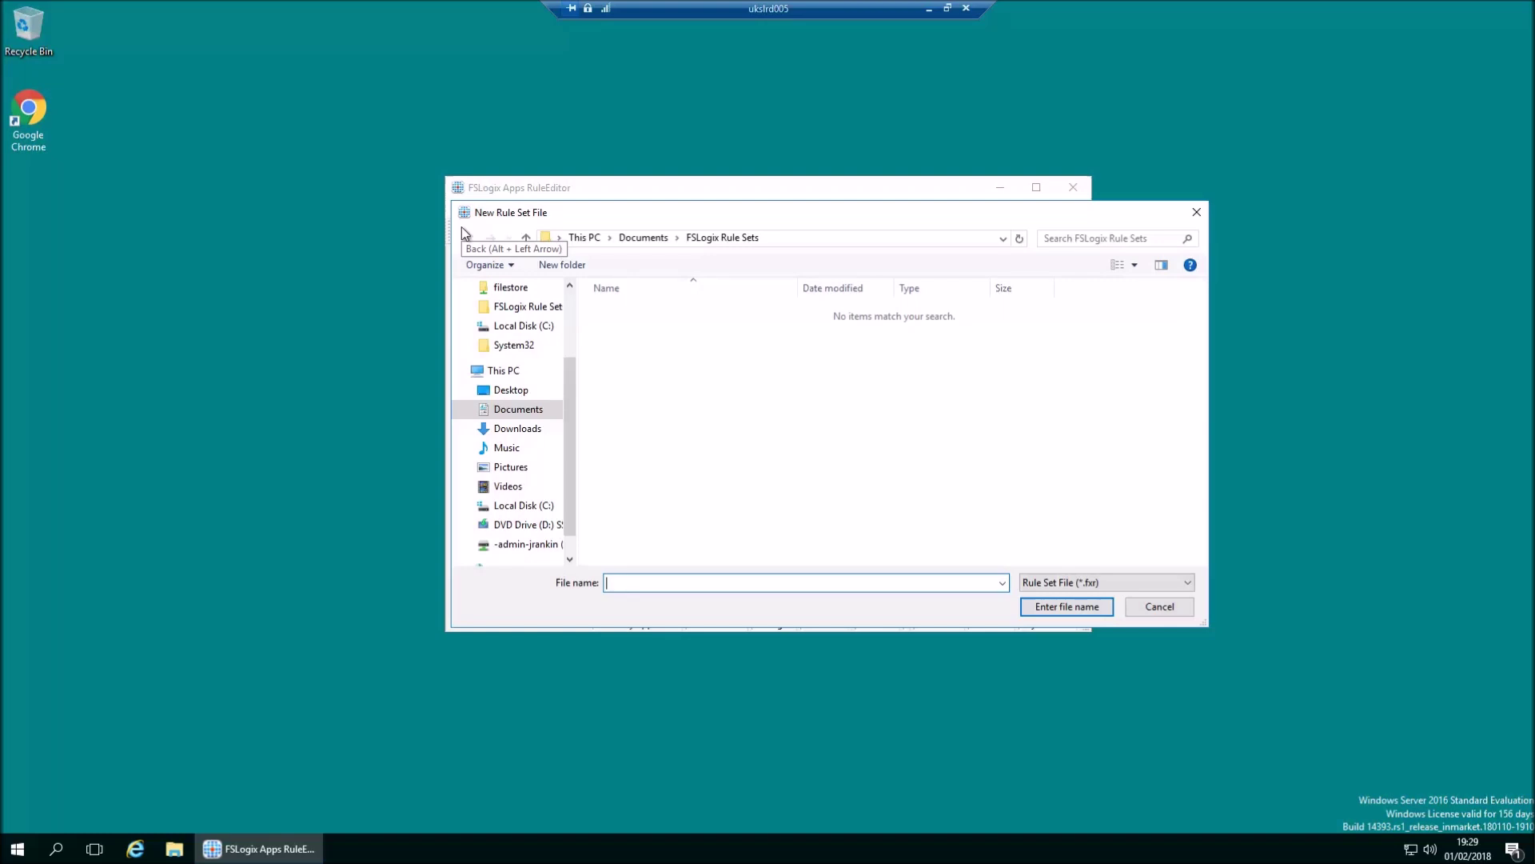
type("Visio Licensing Rule")
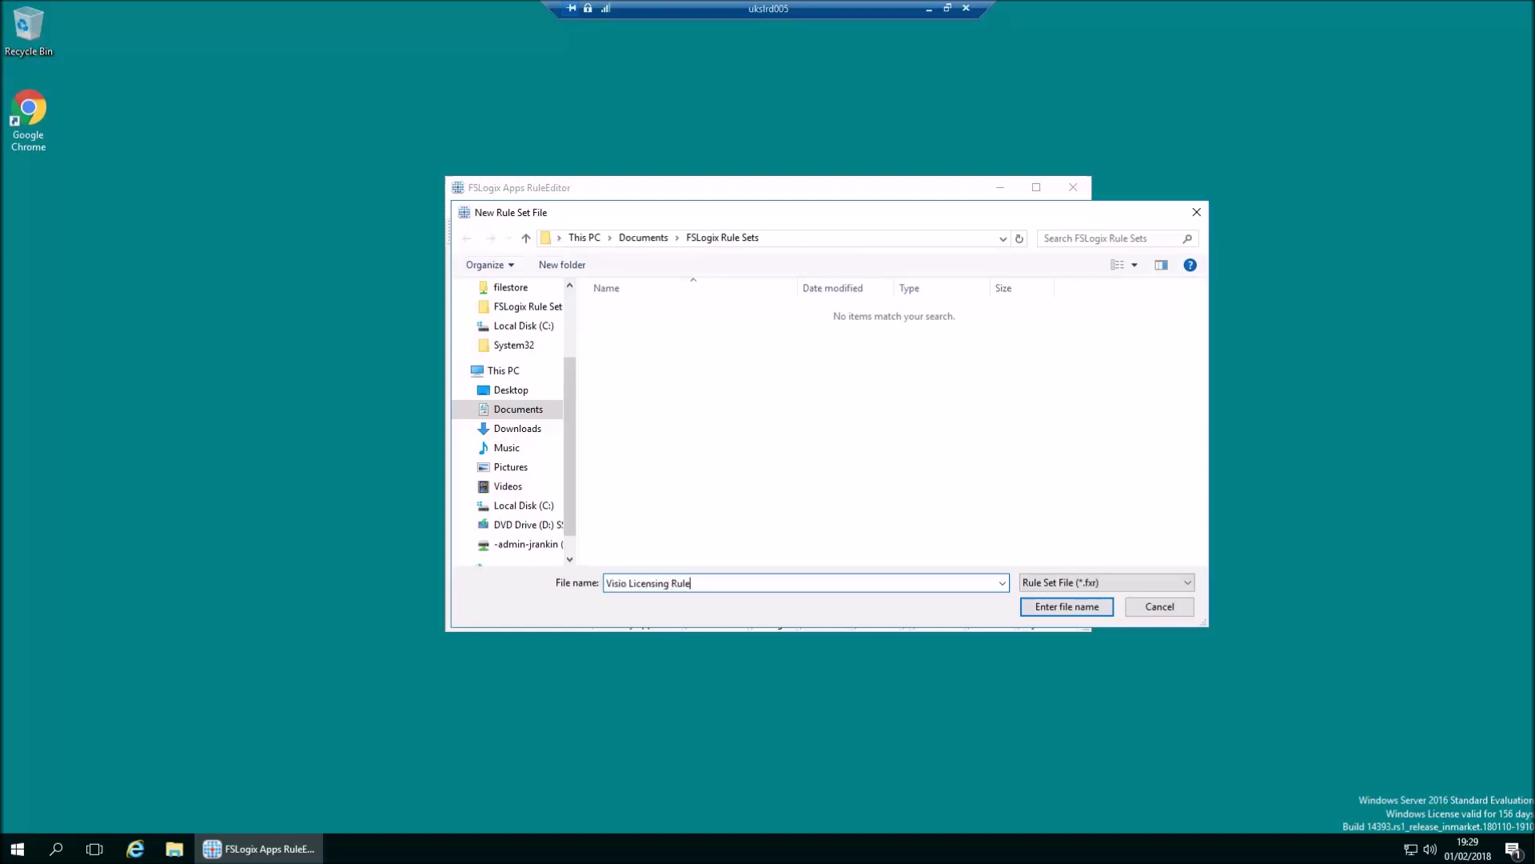
key("Return")
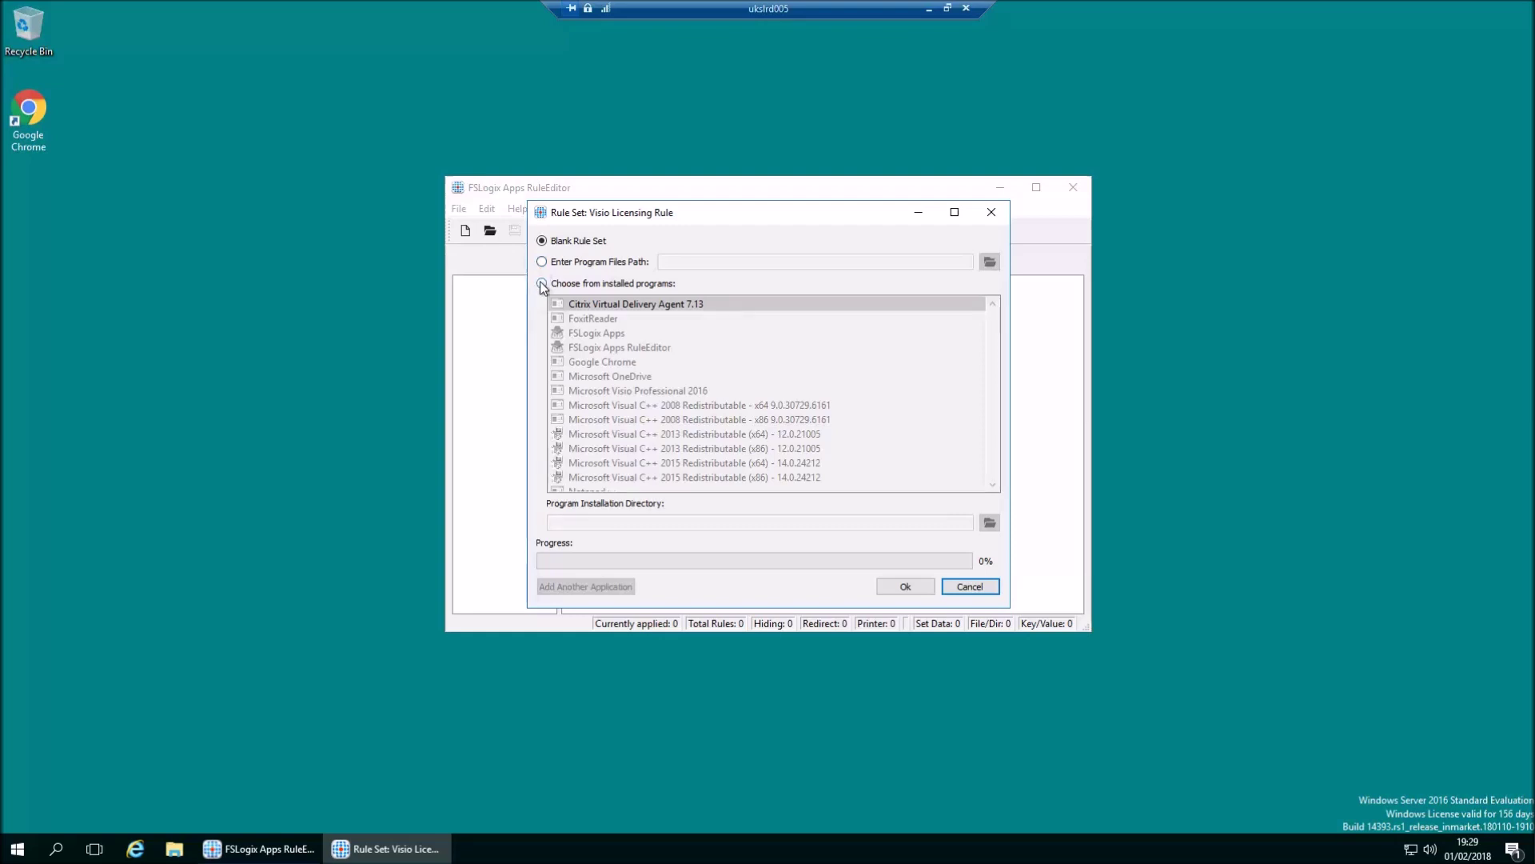
Scan installed Microsoft Visio Professional 2016 to generate 119 hiding rules, then maximize RuleEditor.
left_click(542, 284)
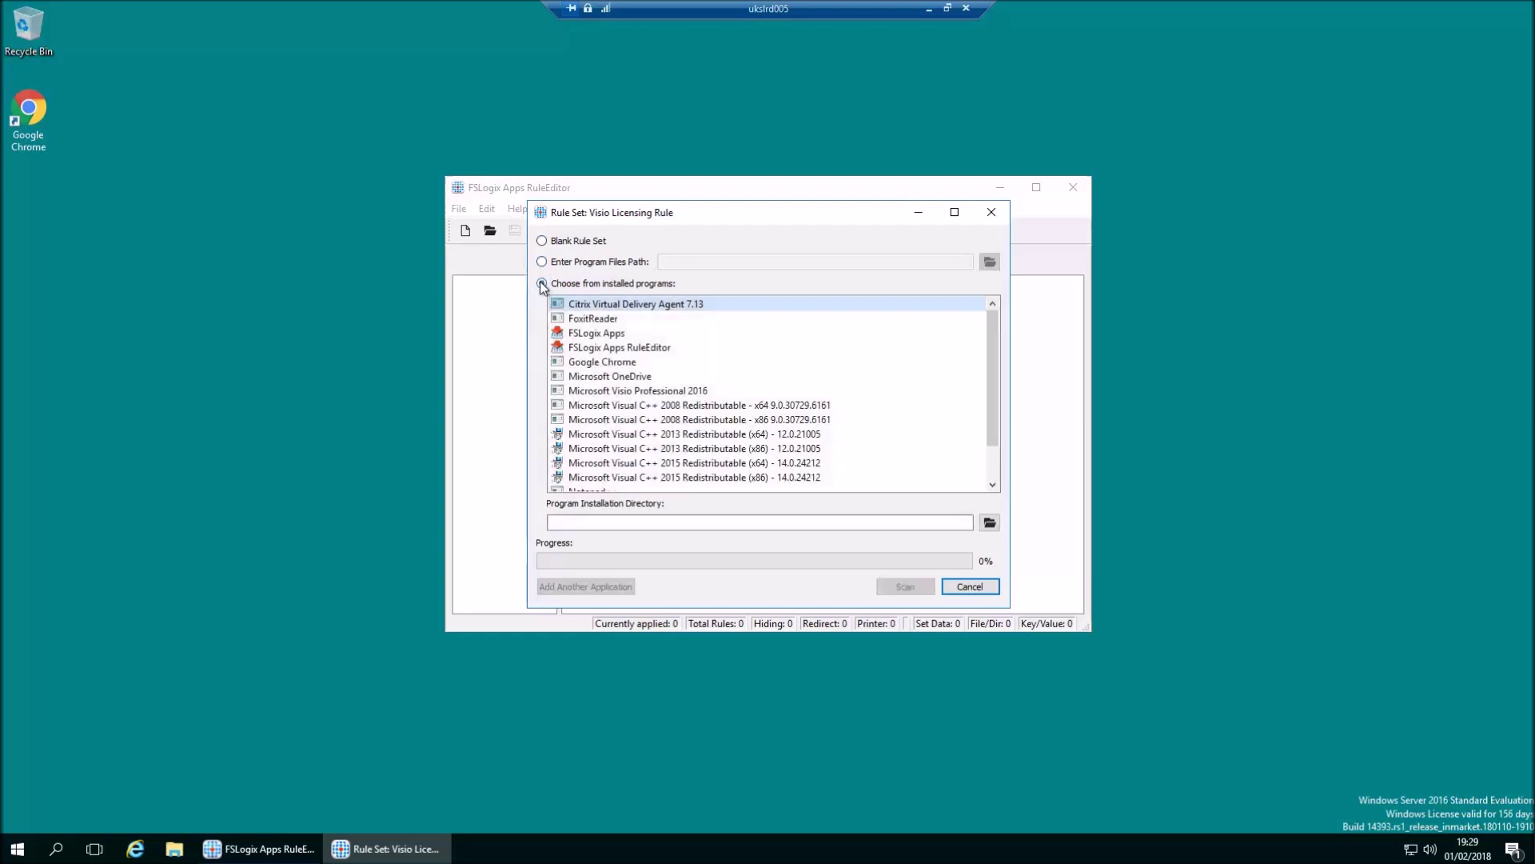
left_click(590, 391)
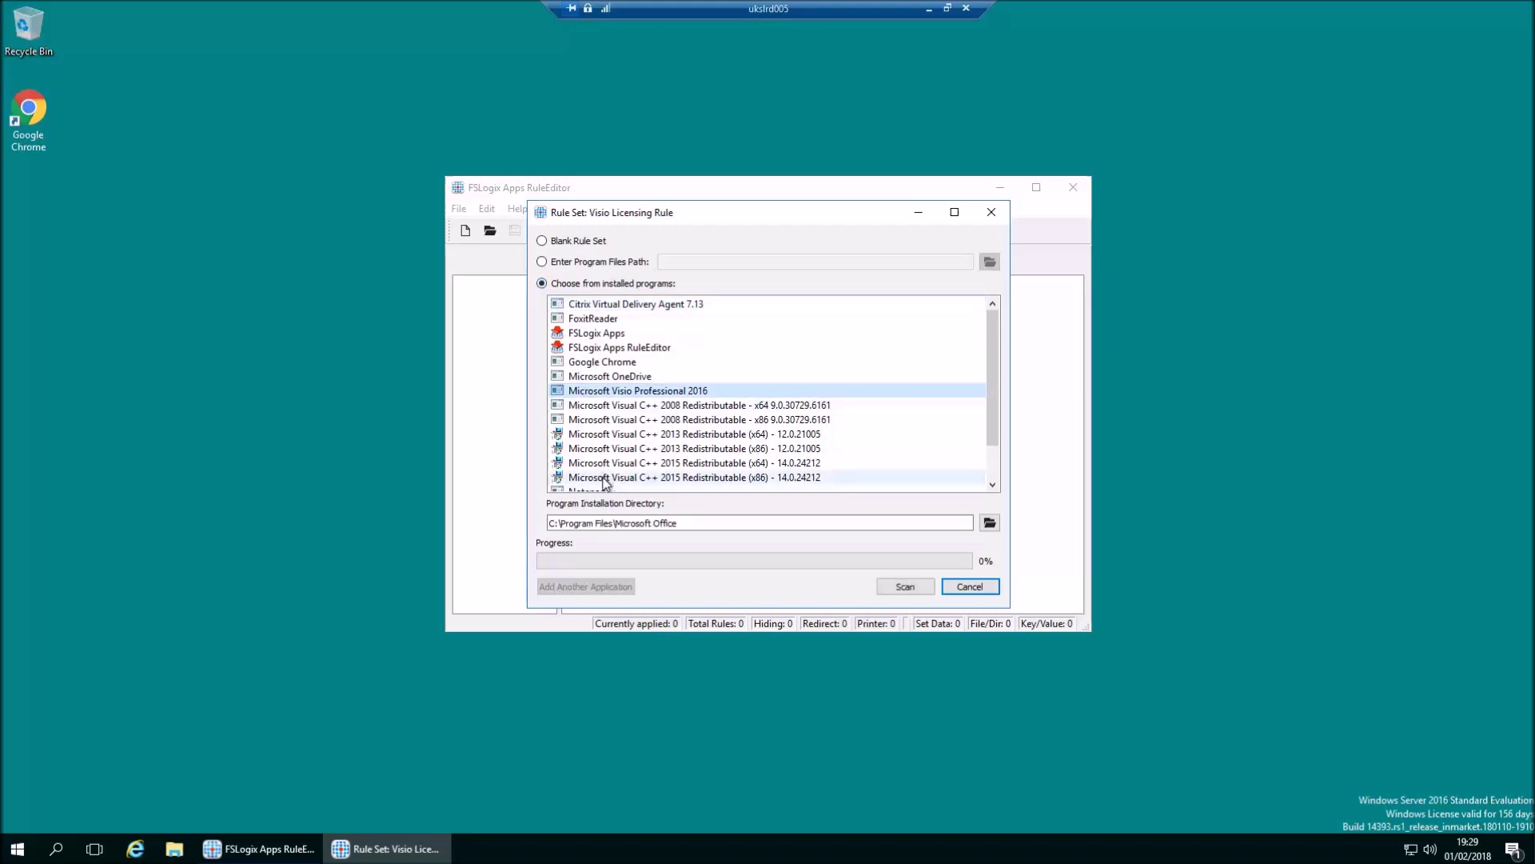
left_click(905, 587)
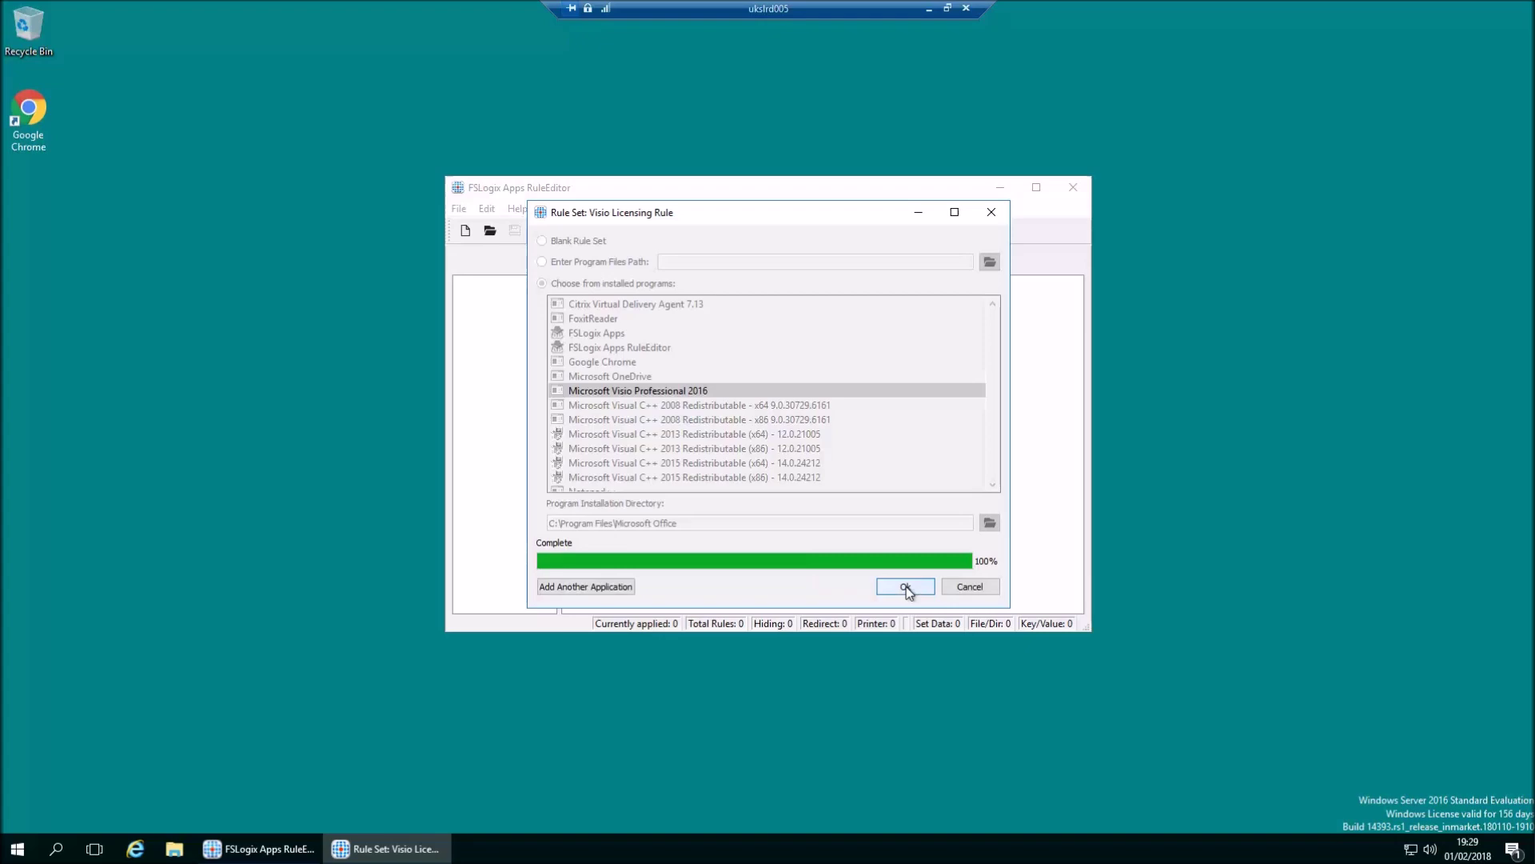
left_click(905, 587)
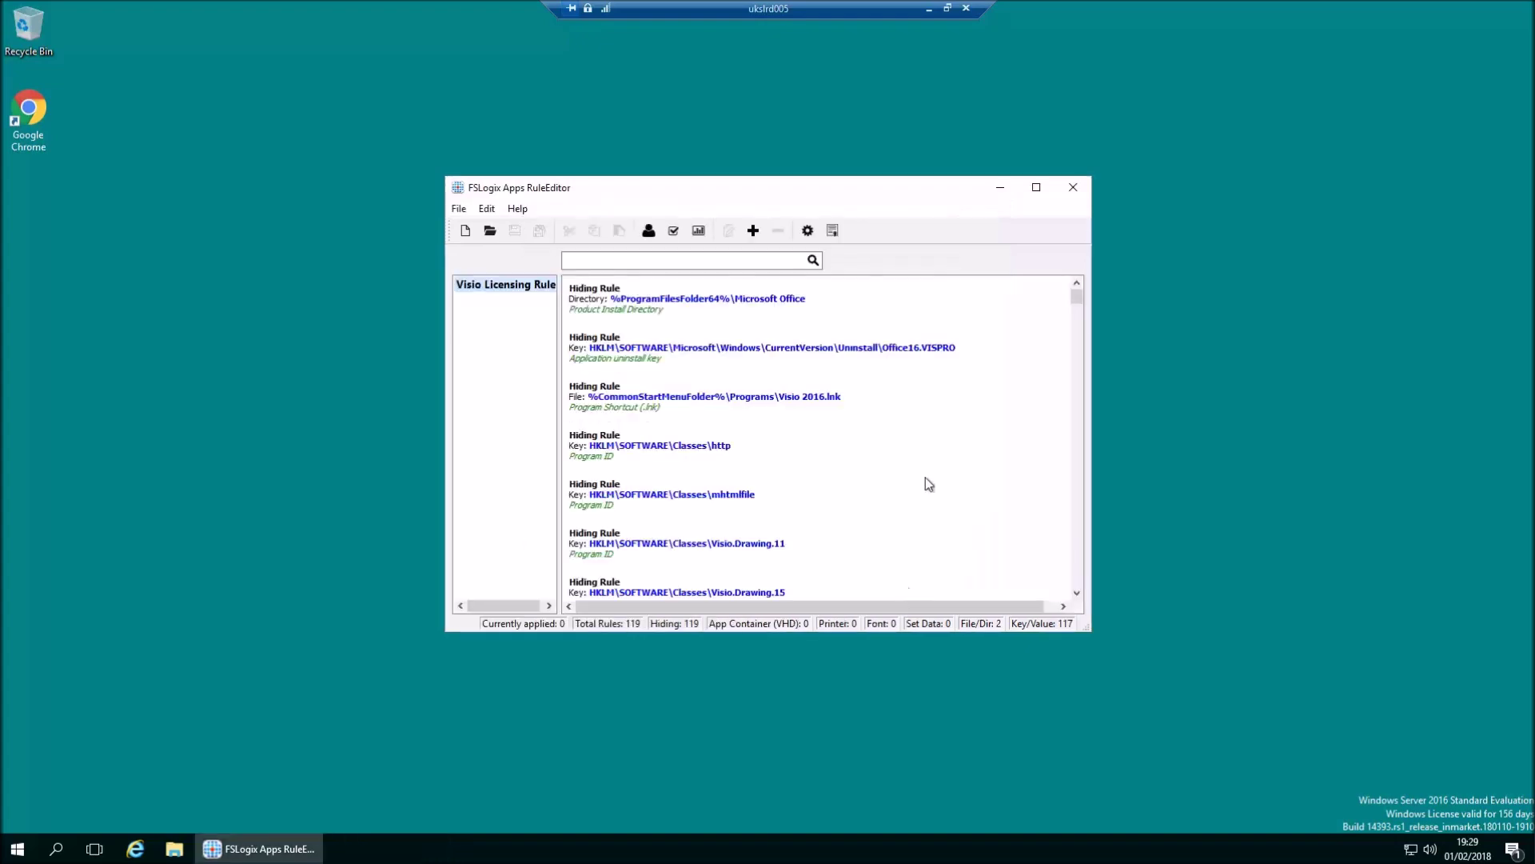
left_click(1036, 187)
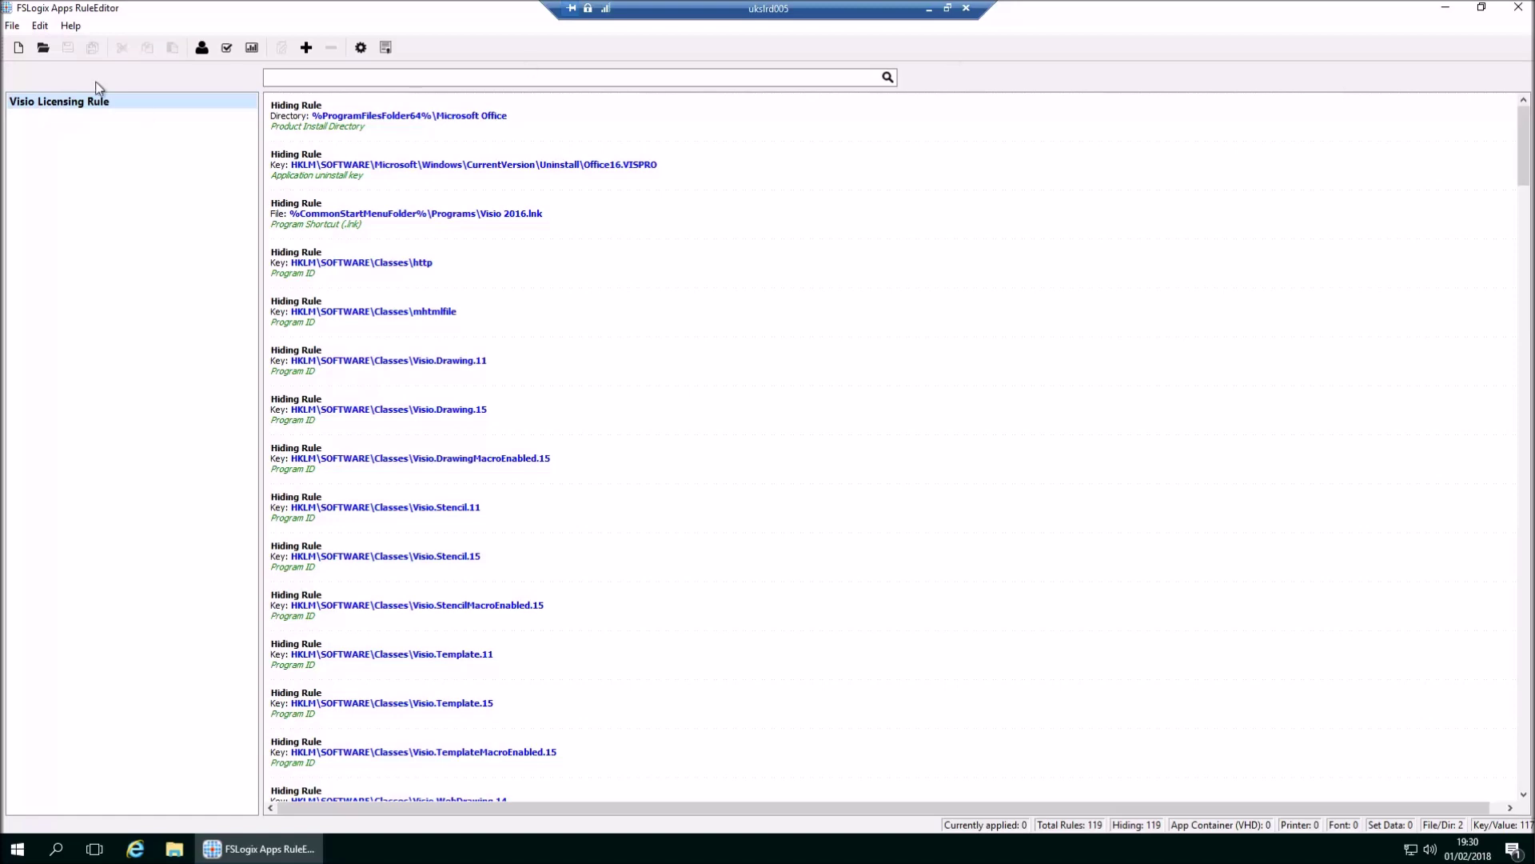
Set the Minimum License Assigned Time to 30 days in the Licensing Parameters.
left_click(12, 26)
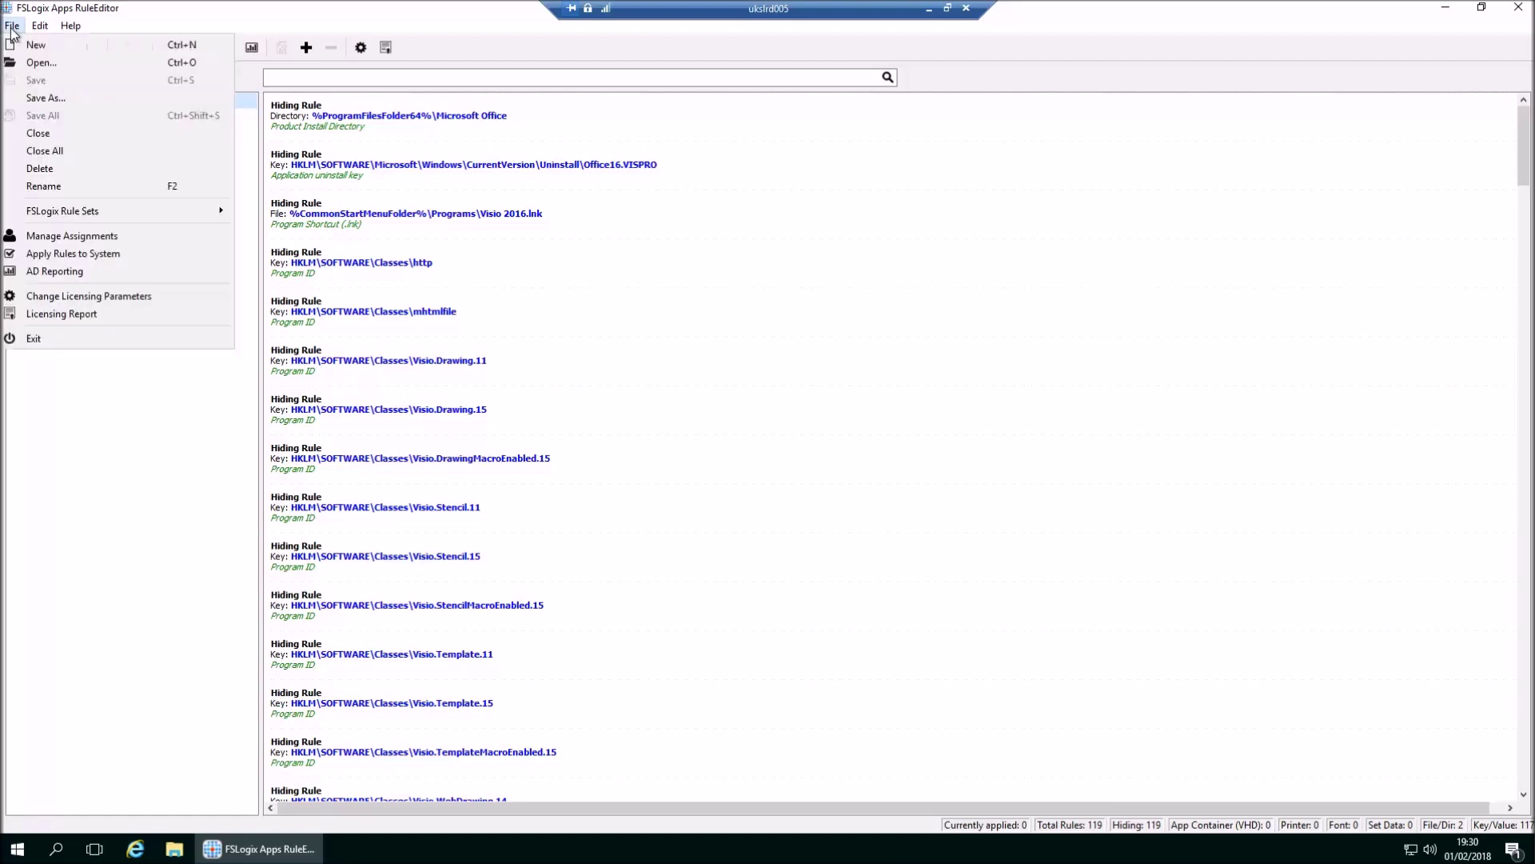
left_click(93, 306)
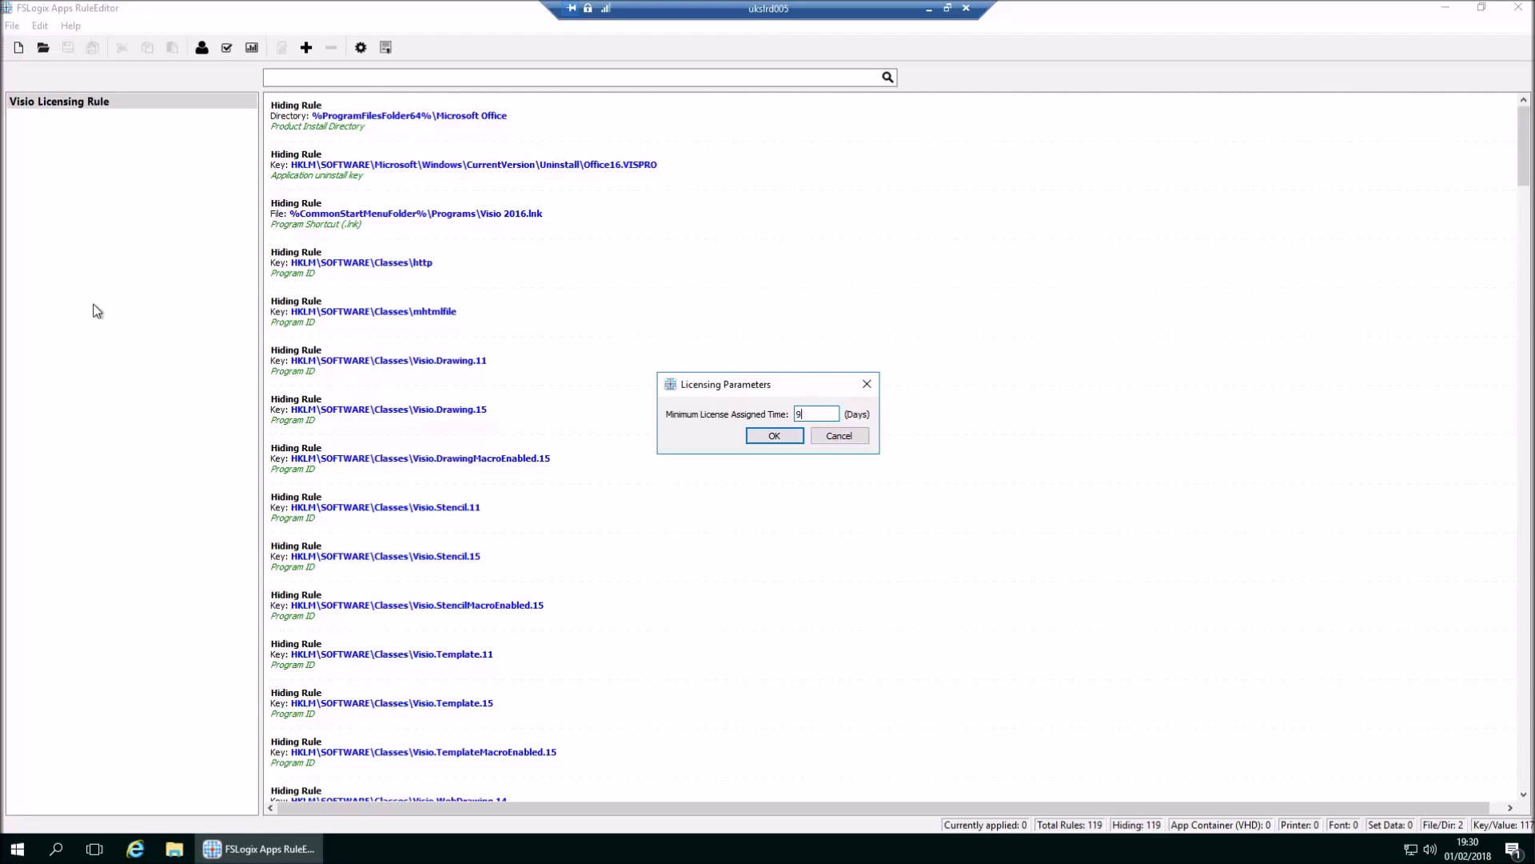
type("30")
left_click(781, 437)
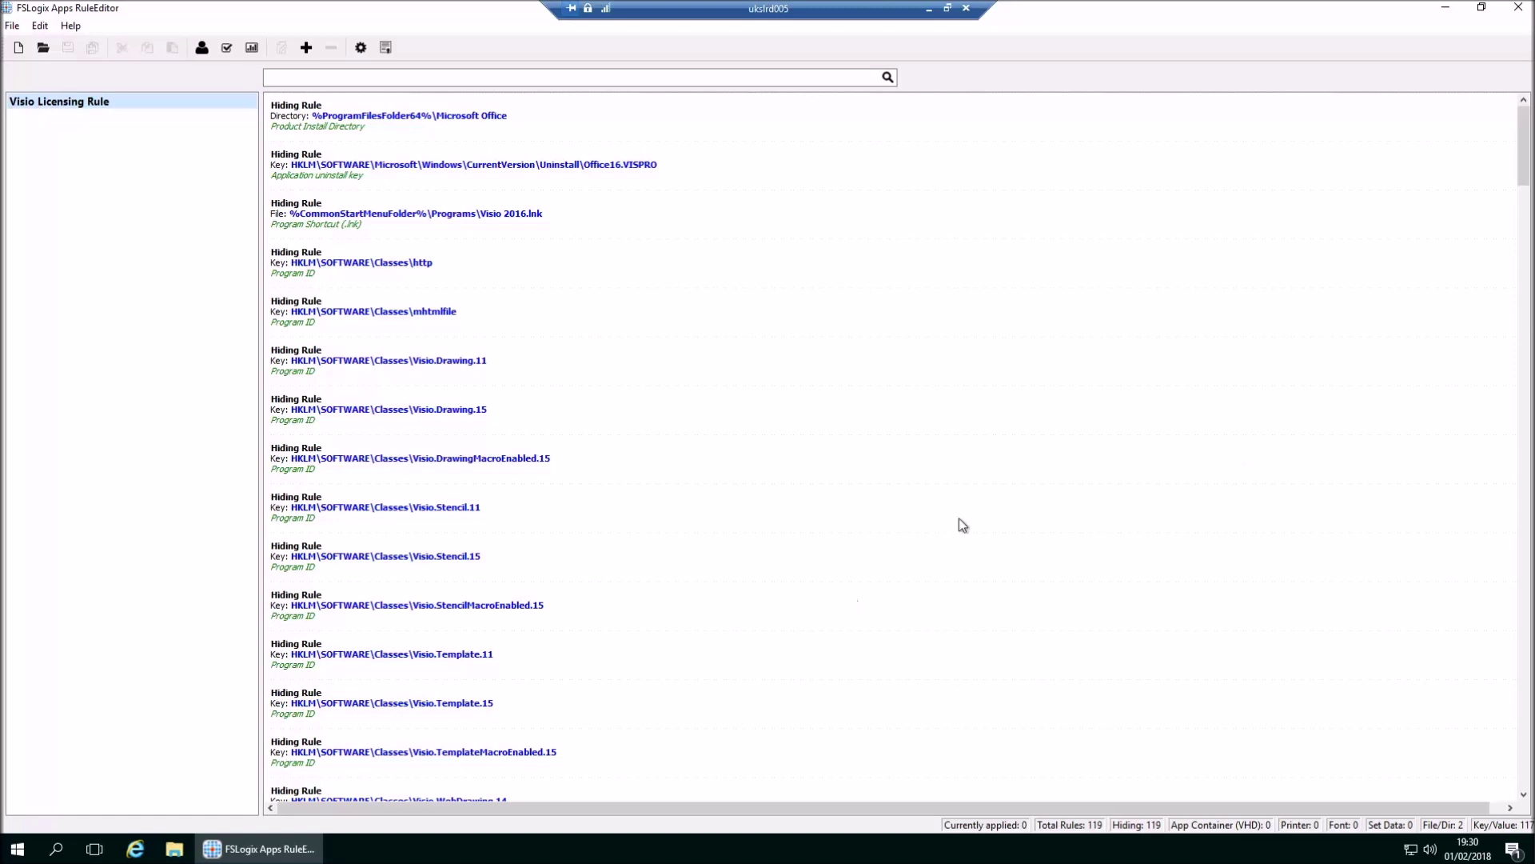
Remove the Everyone assignment and begin adding an Environment Variable assignment.
left_click(12, 26)
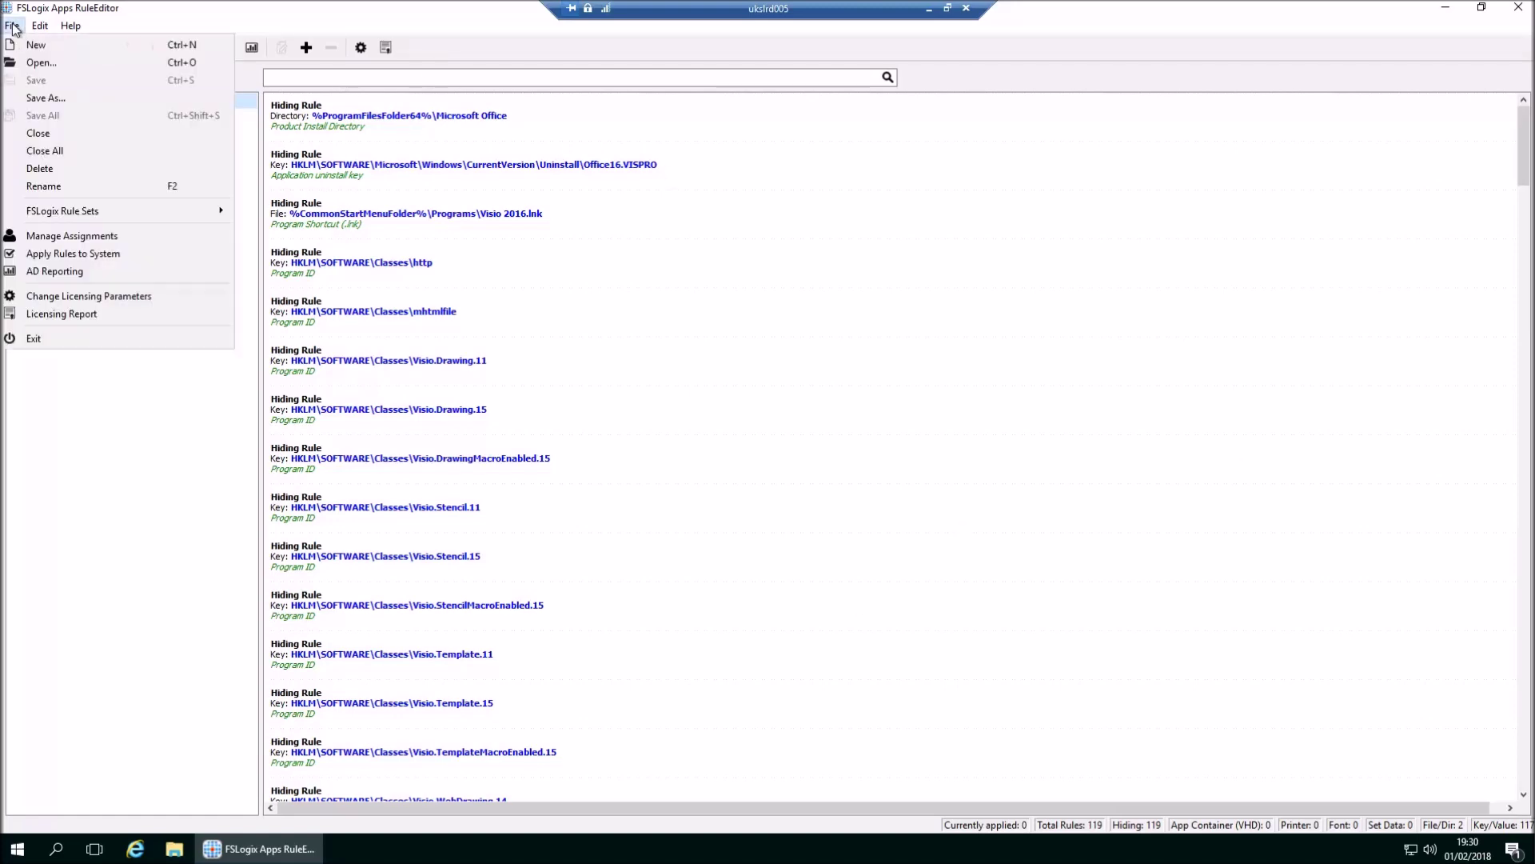
left_click(104, 441)
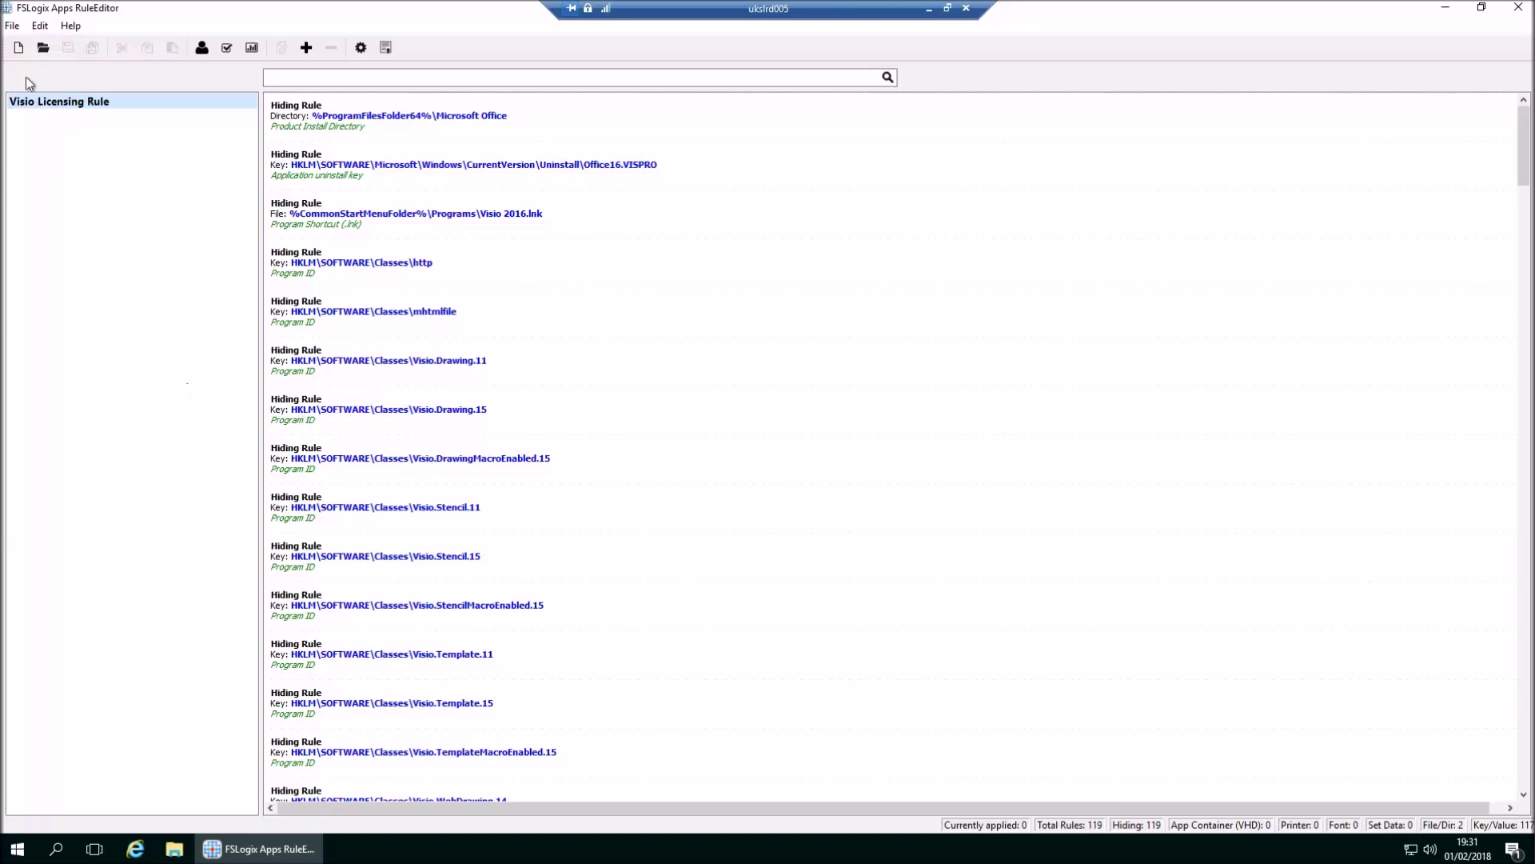
left_click(13, 26)
left_click(74, 237)
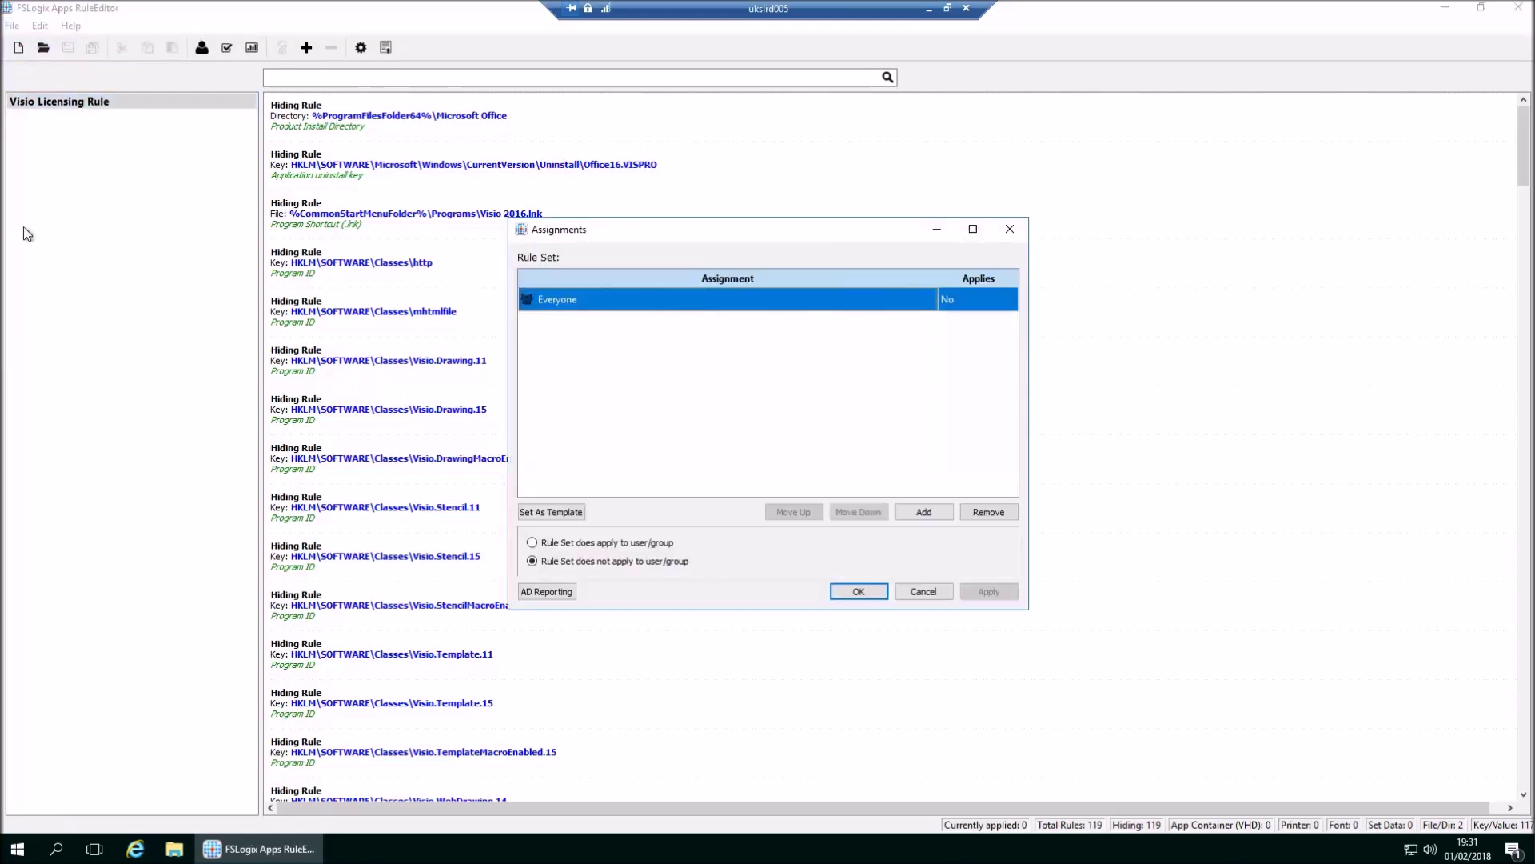
left_click(988, 512)
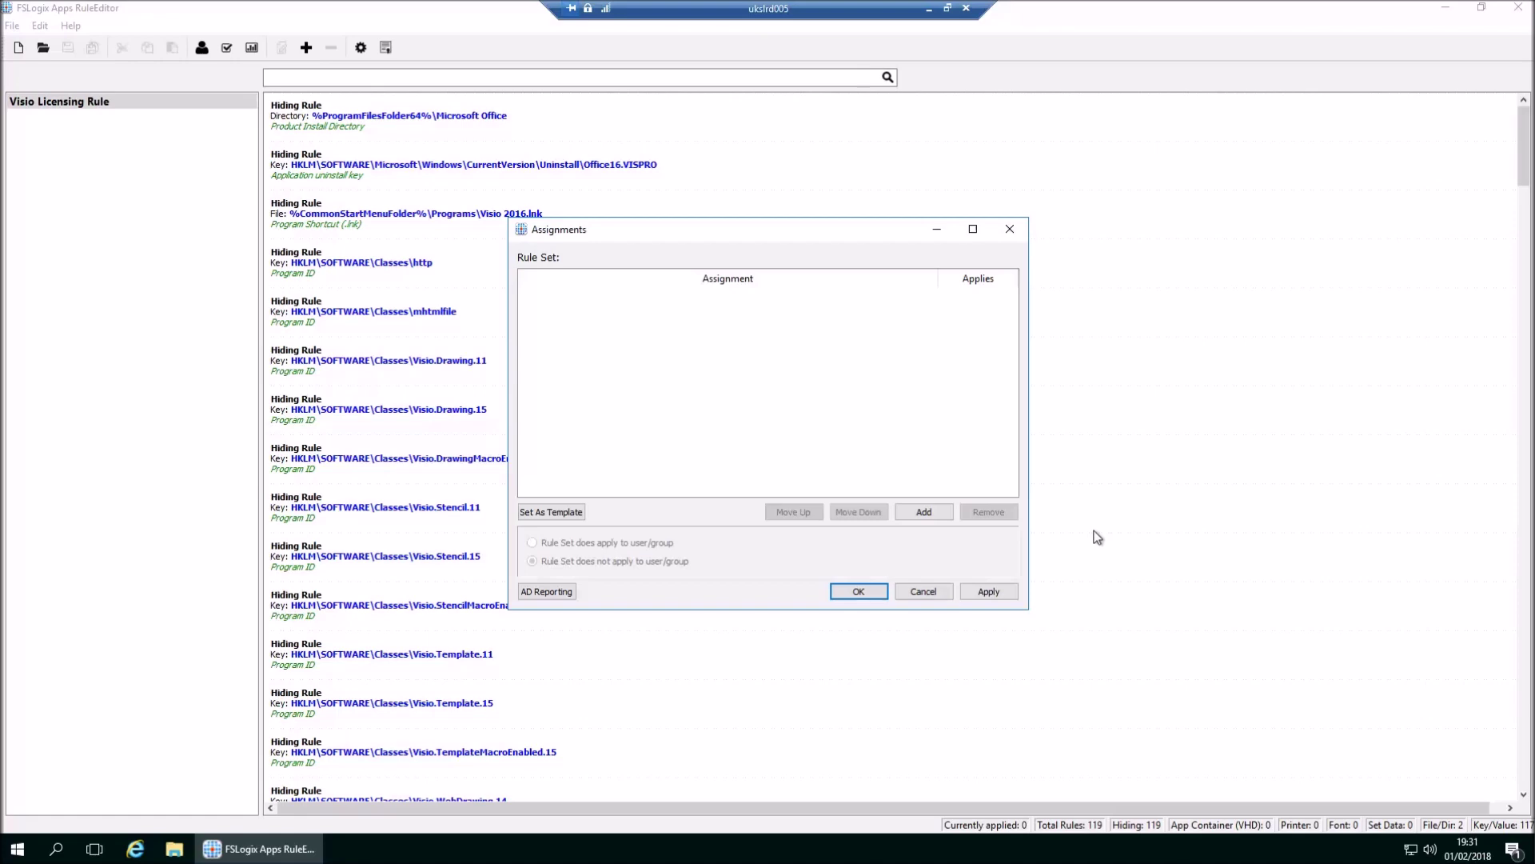
left_click(929, 514)
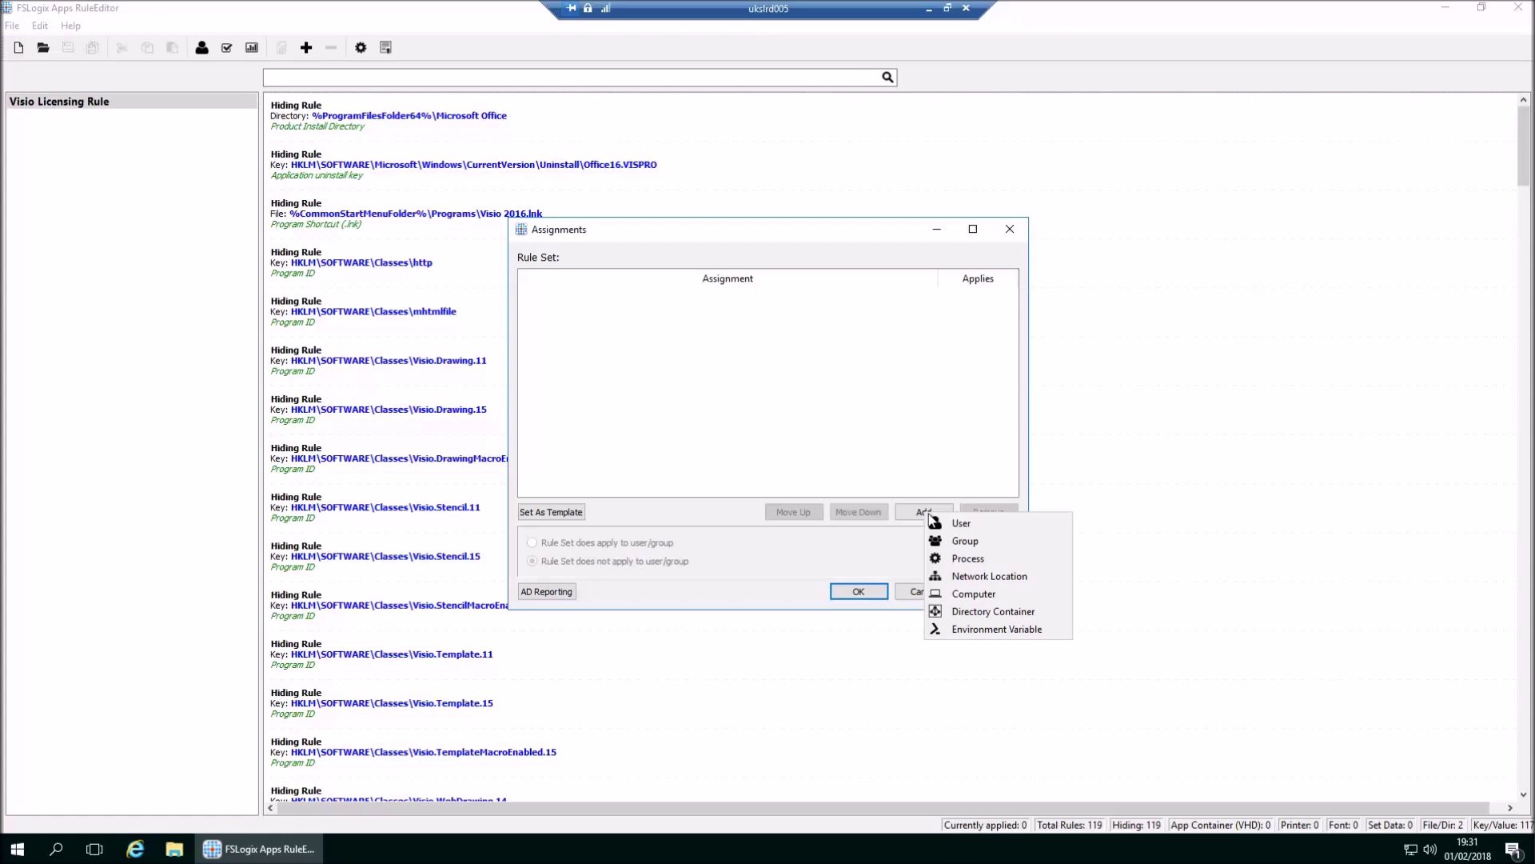
left_click(994, 629)
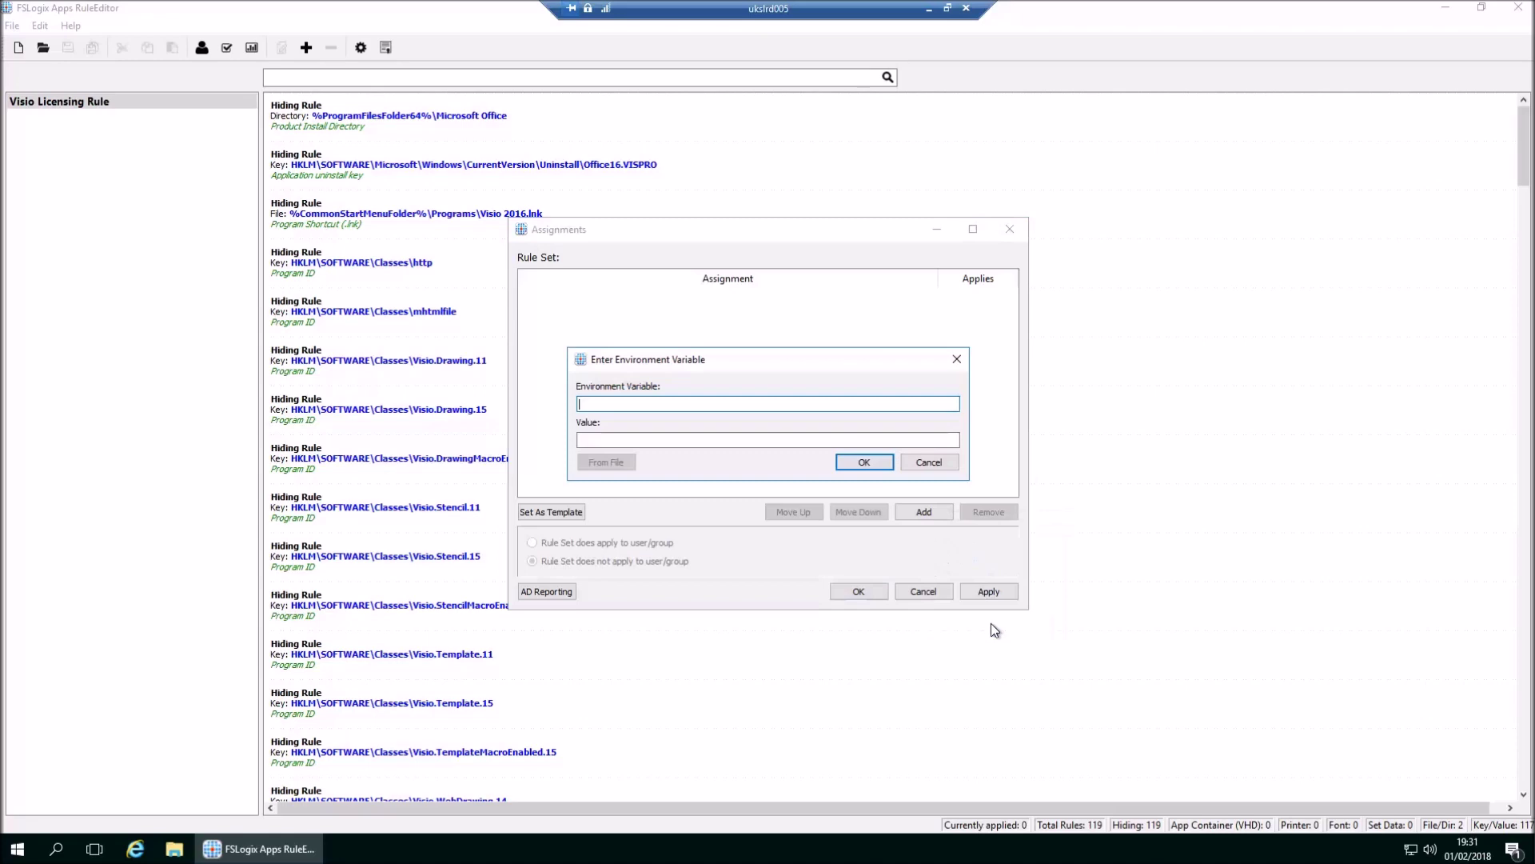
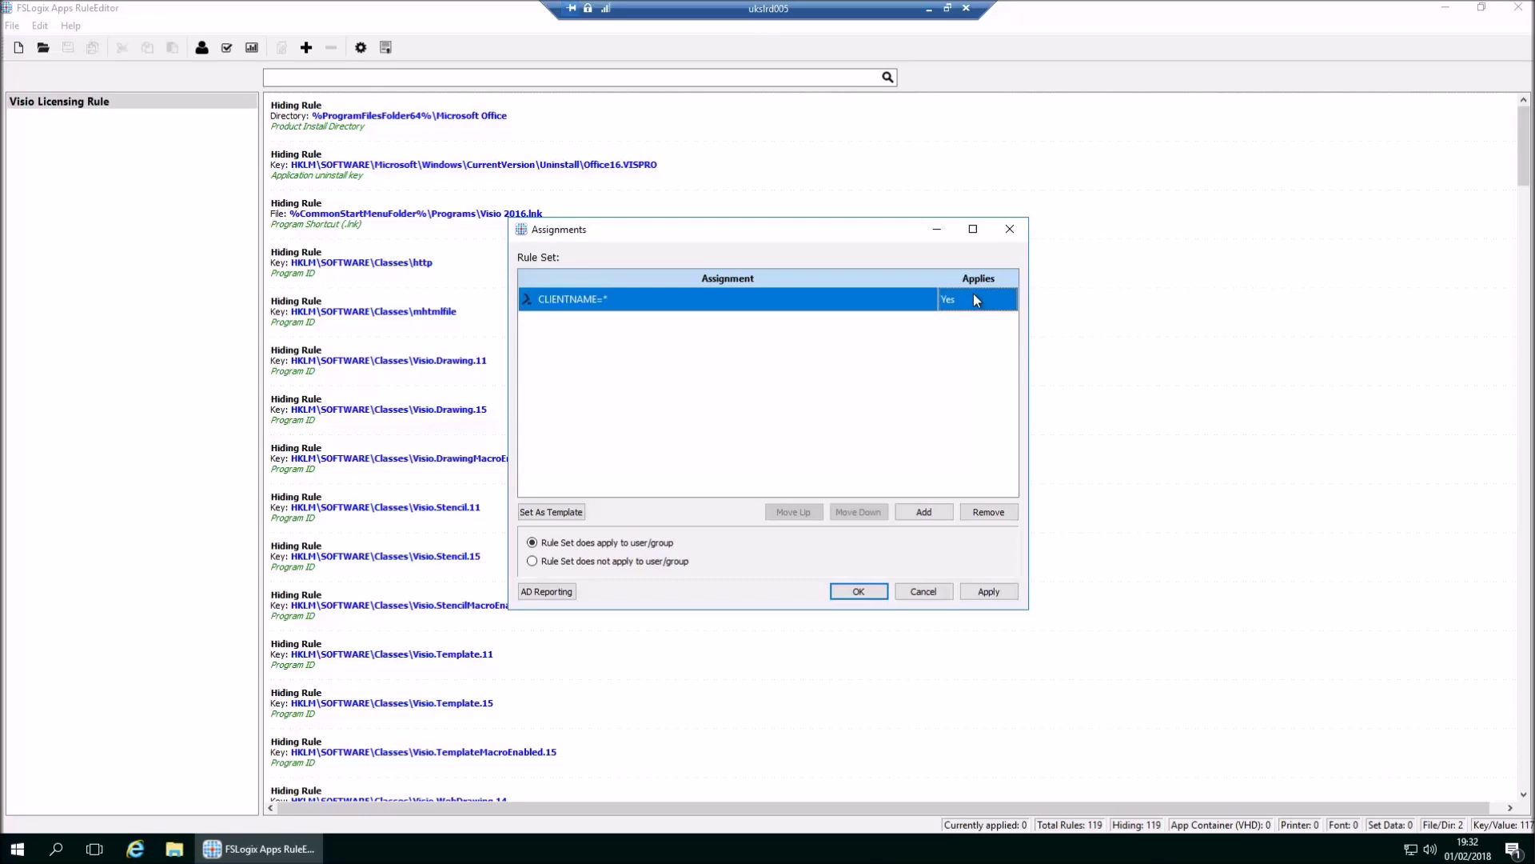
Add an environment-variable assignment with CLIENTNAME set to UKSLD212.
left_click(934, 512)
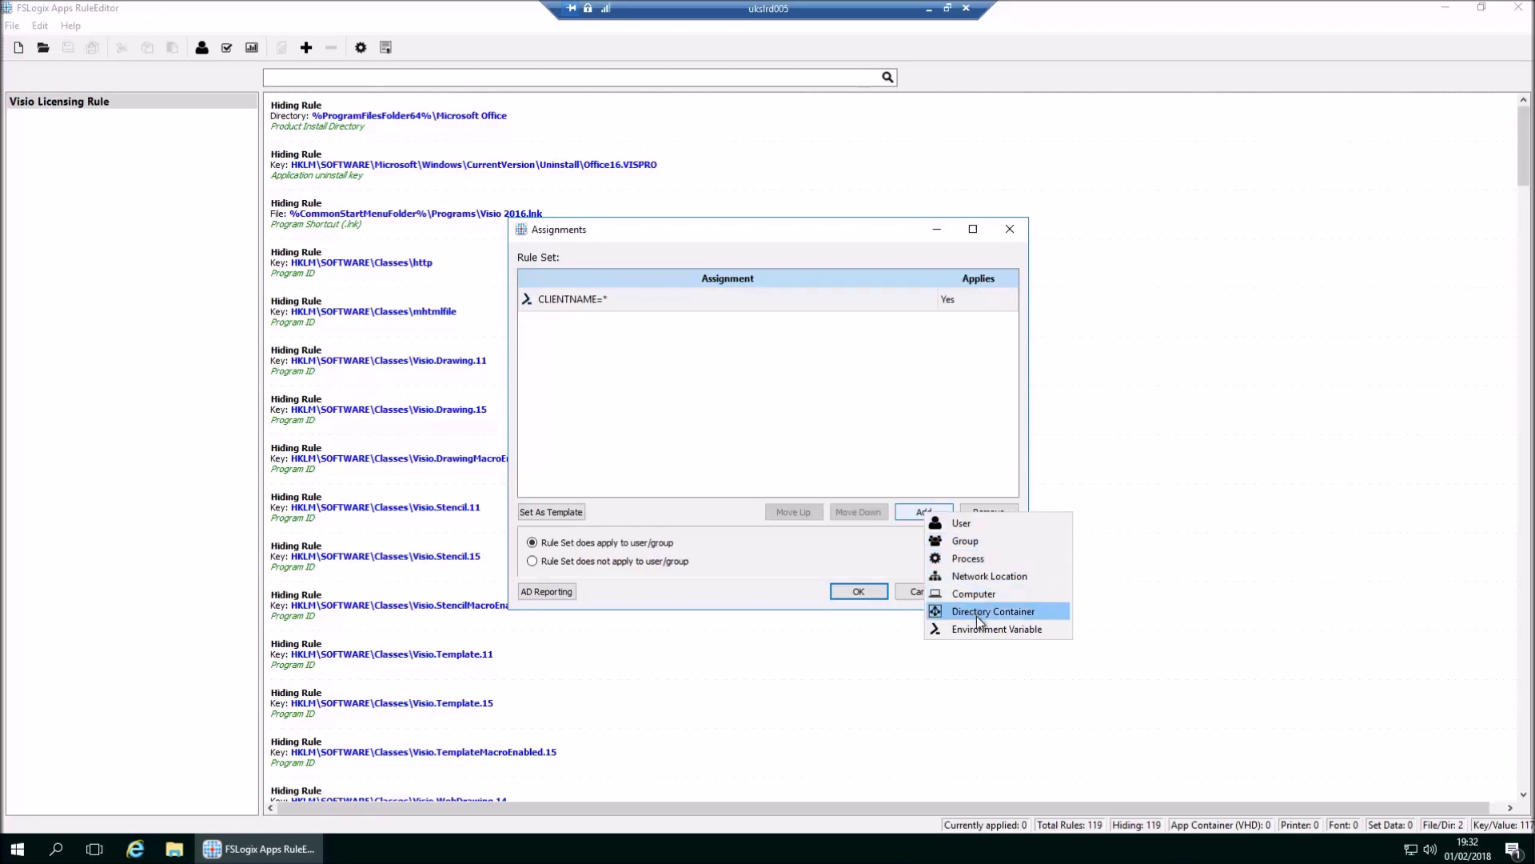
left_click(981, 629)
type("CLIENTNAME")
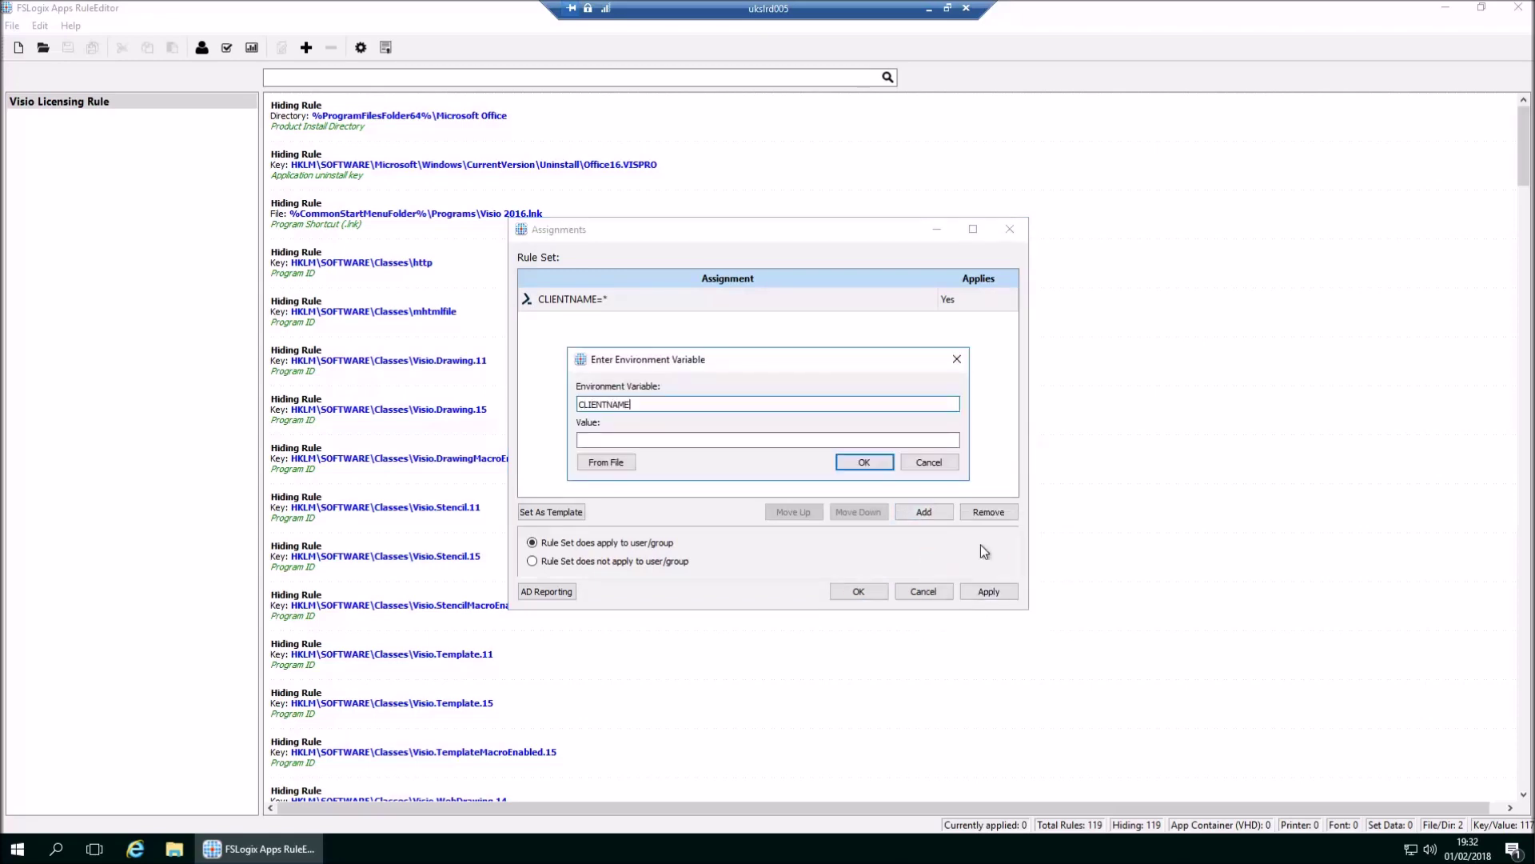
key("Tab")
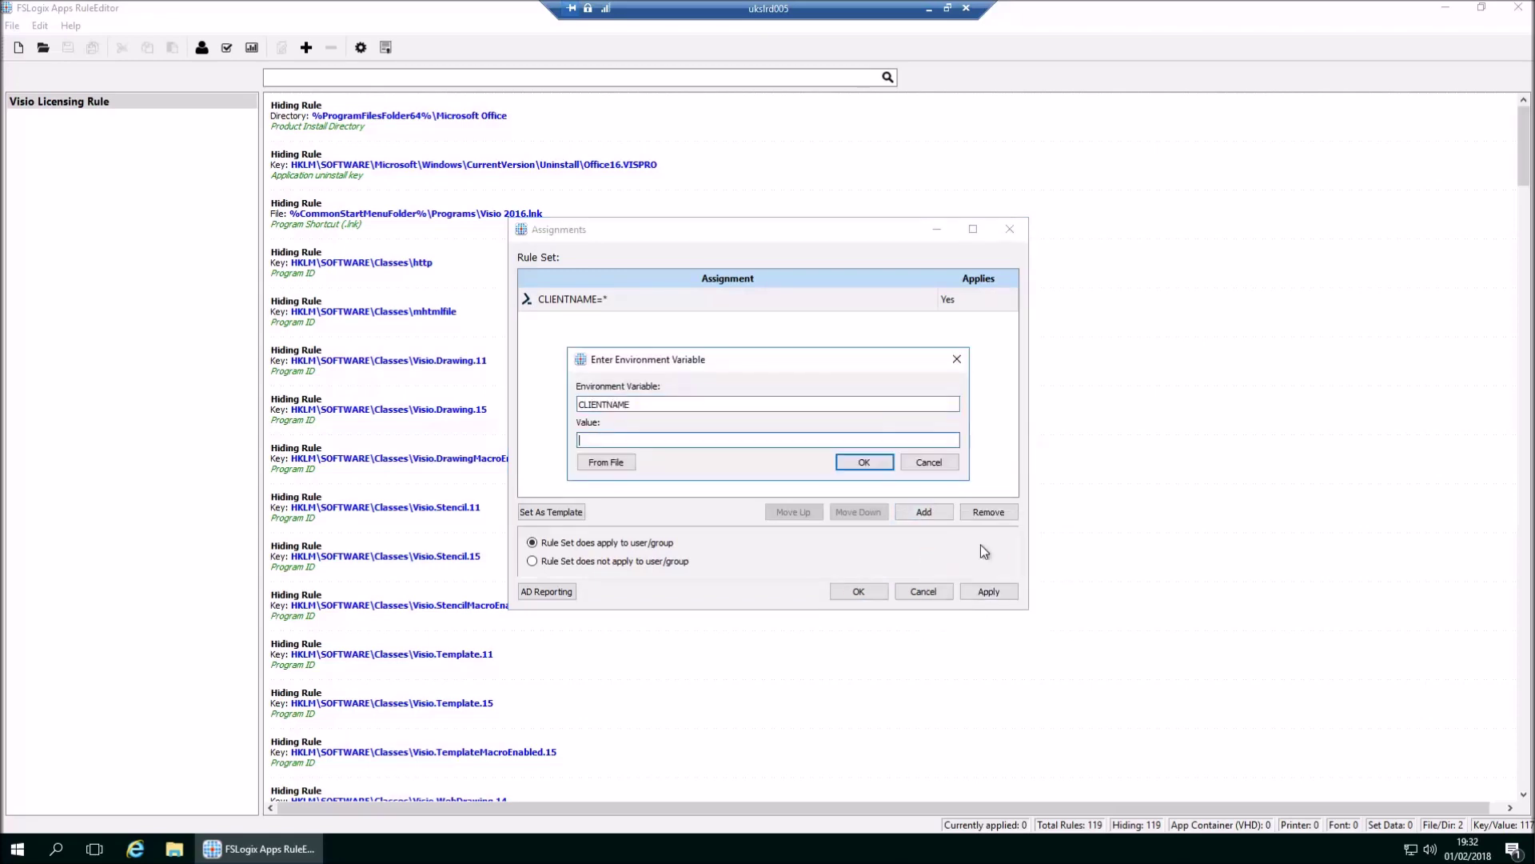
type("UKSLD212")
left_click(870, 467)
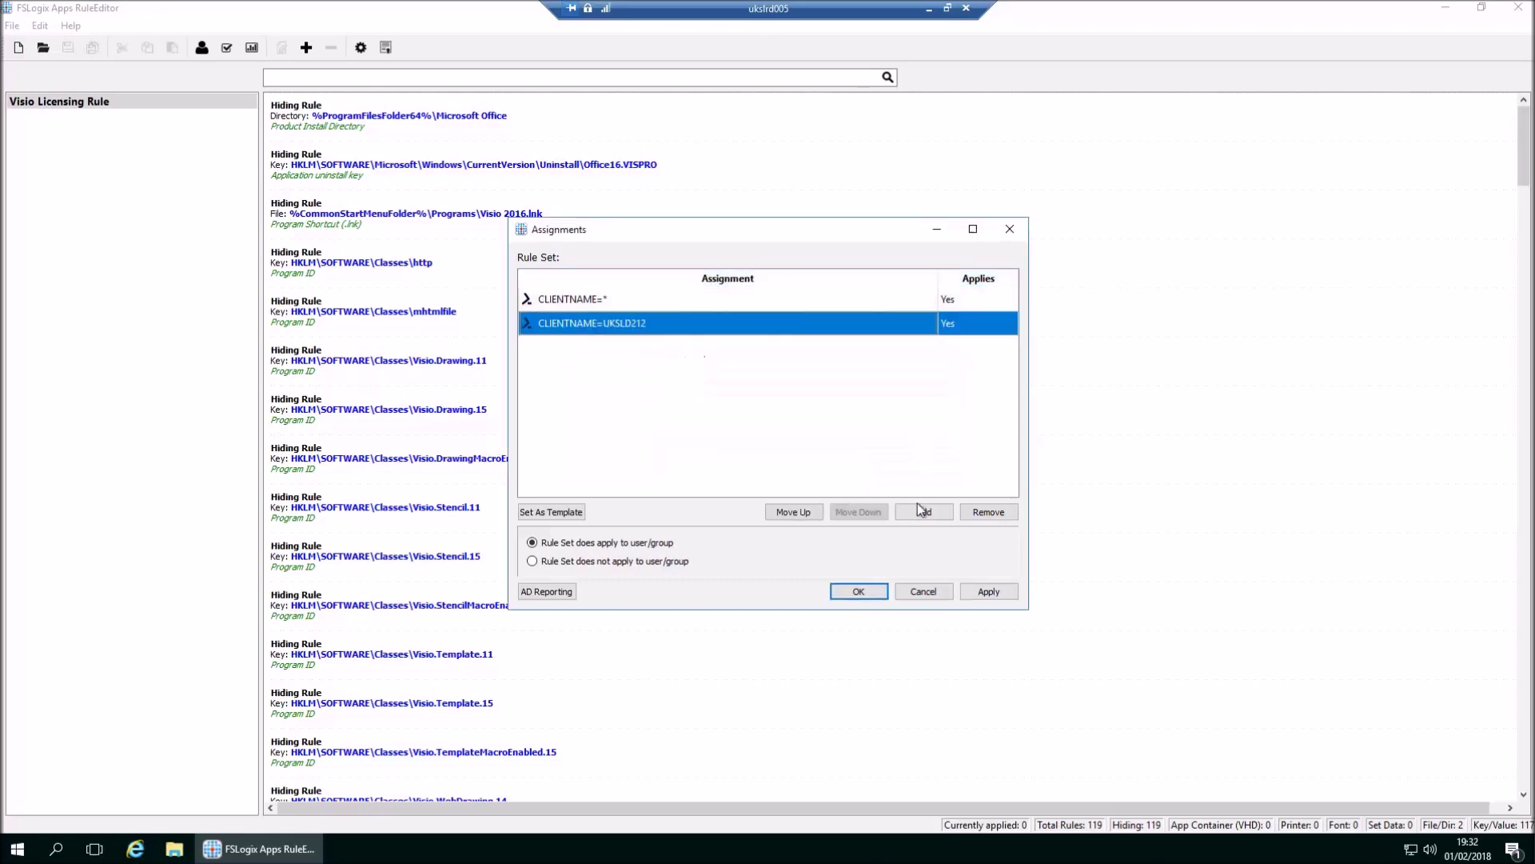
Make the UKSLD212 assignment not apply, then review both CLIENTNAME assignments.
left_click(624, 563)
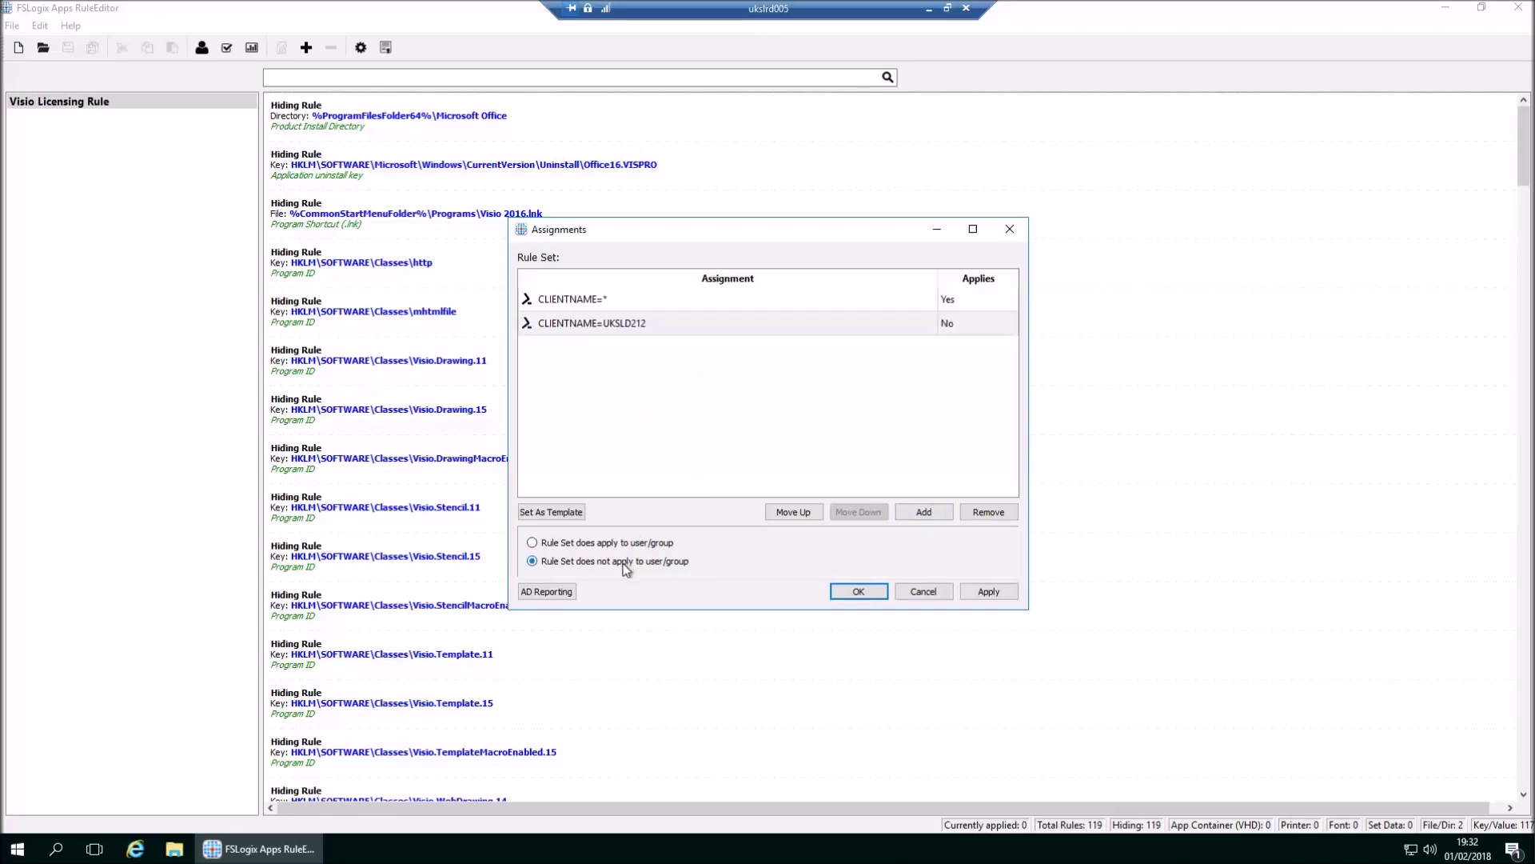
left_click(621, 307)
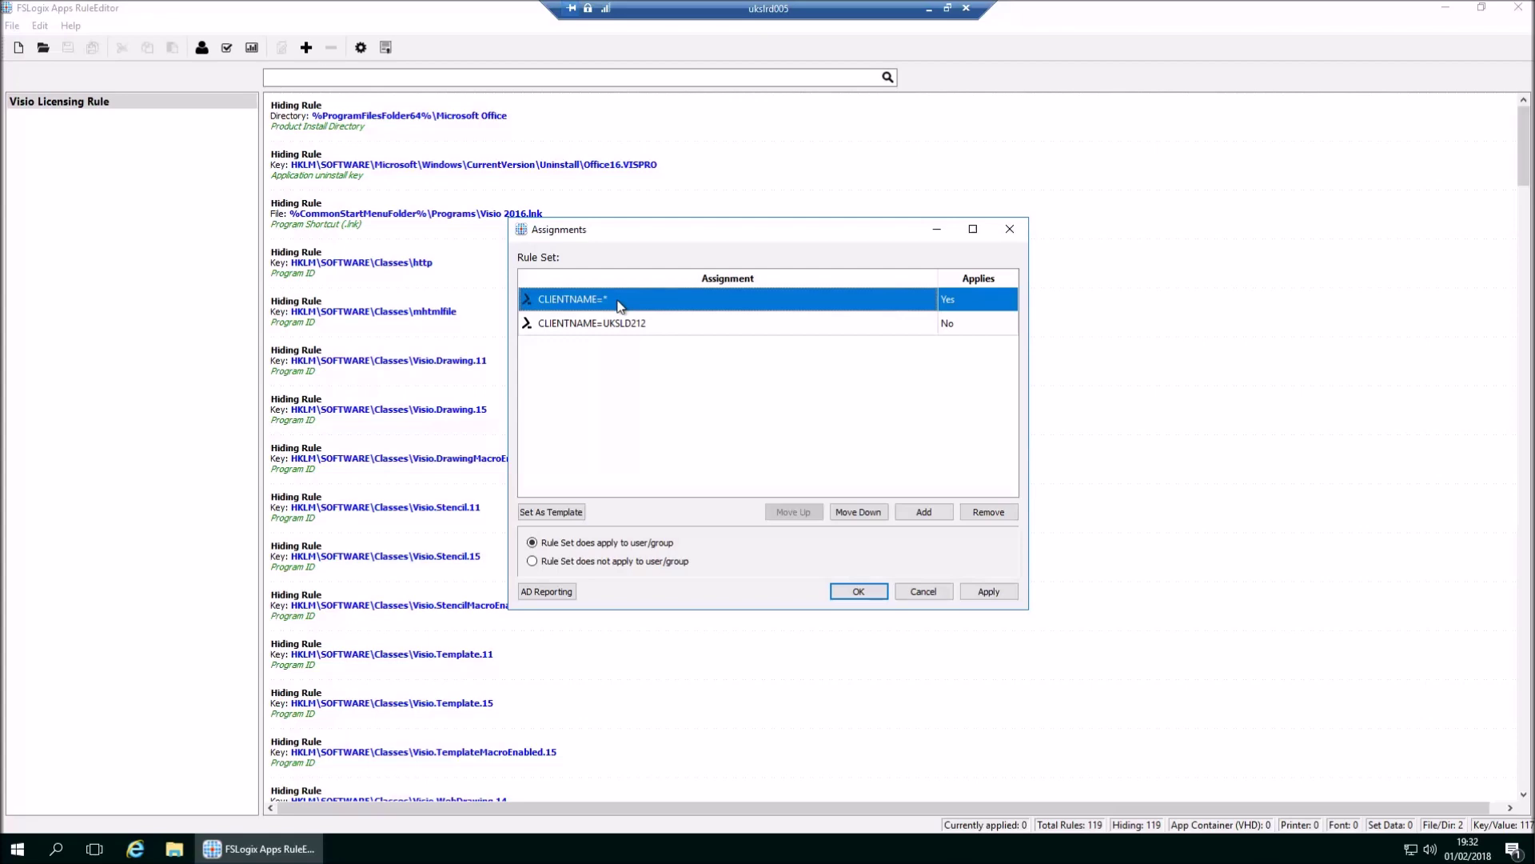
left_click(638, 324)
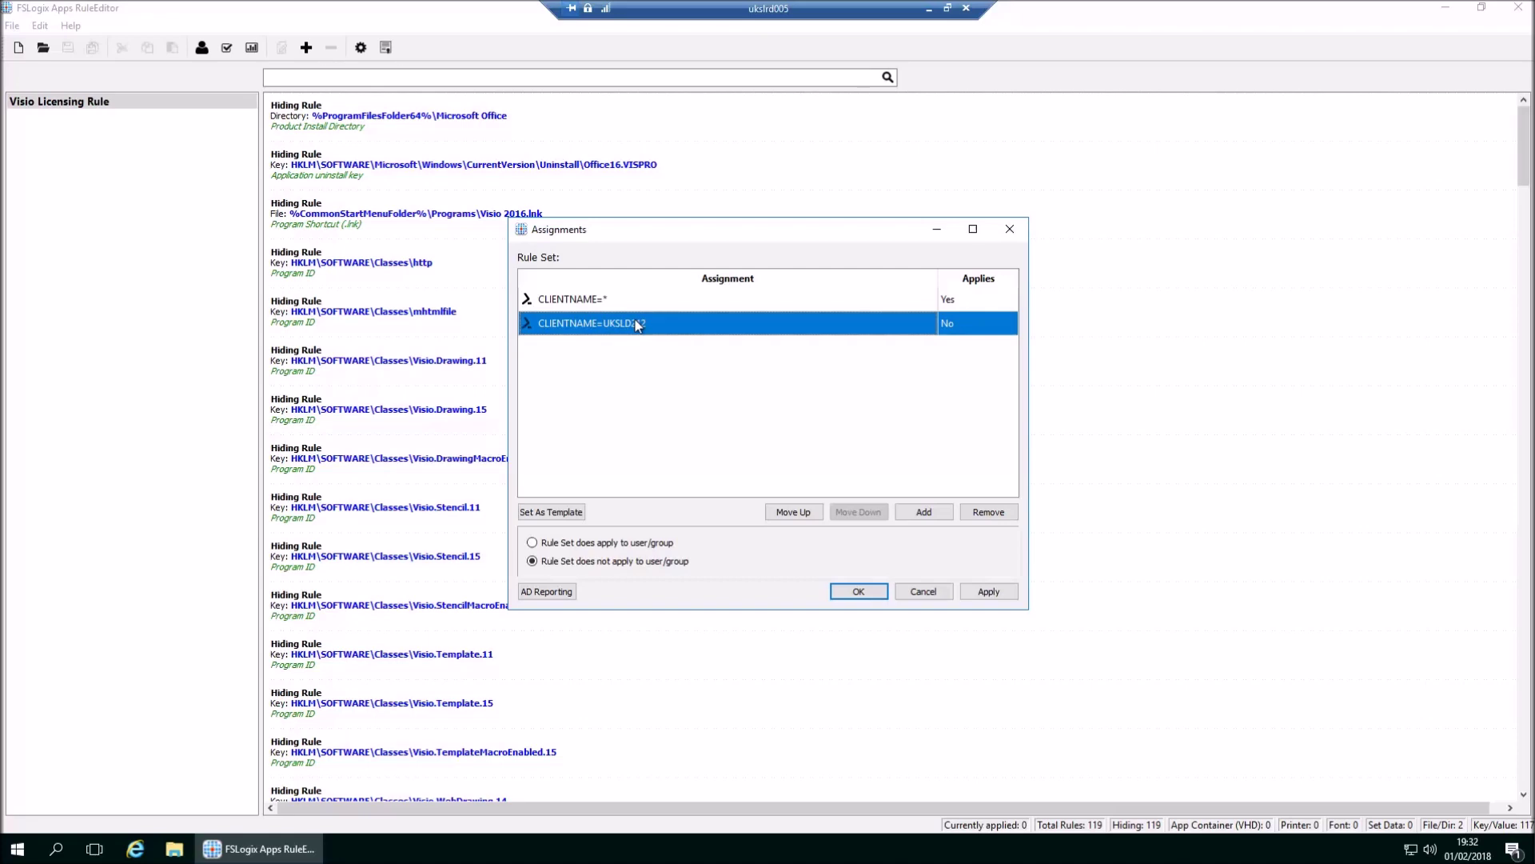
Discard a third, unneeded CLIENTNAME entry and save only the * and UKSLD212 assignments.
left_click(940, 515)
left_click(972, 630)
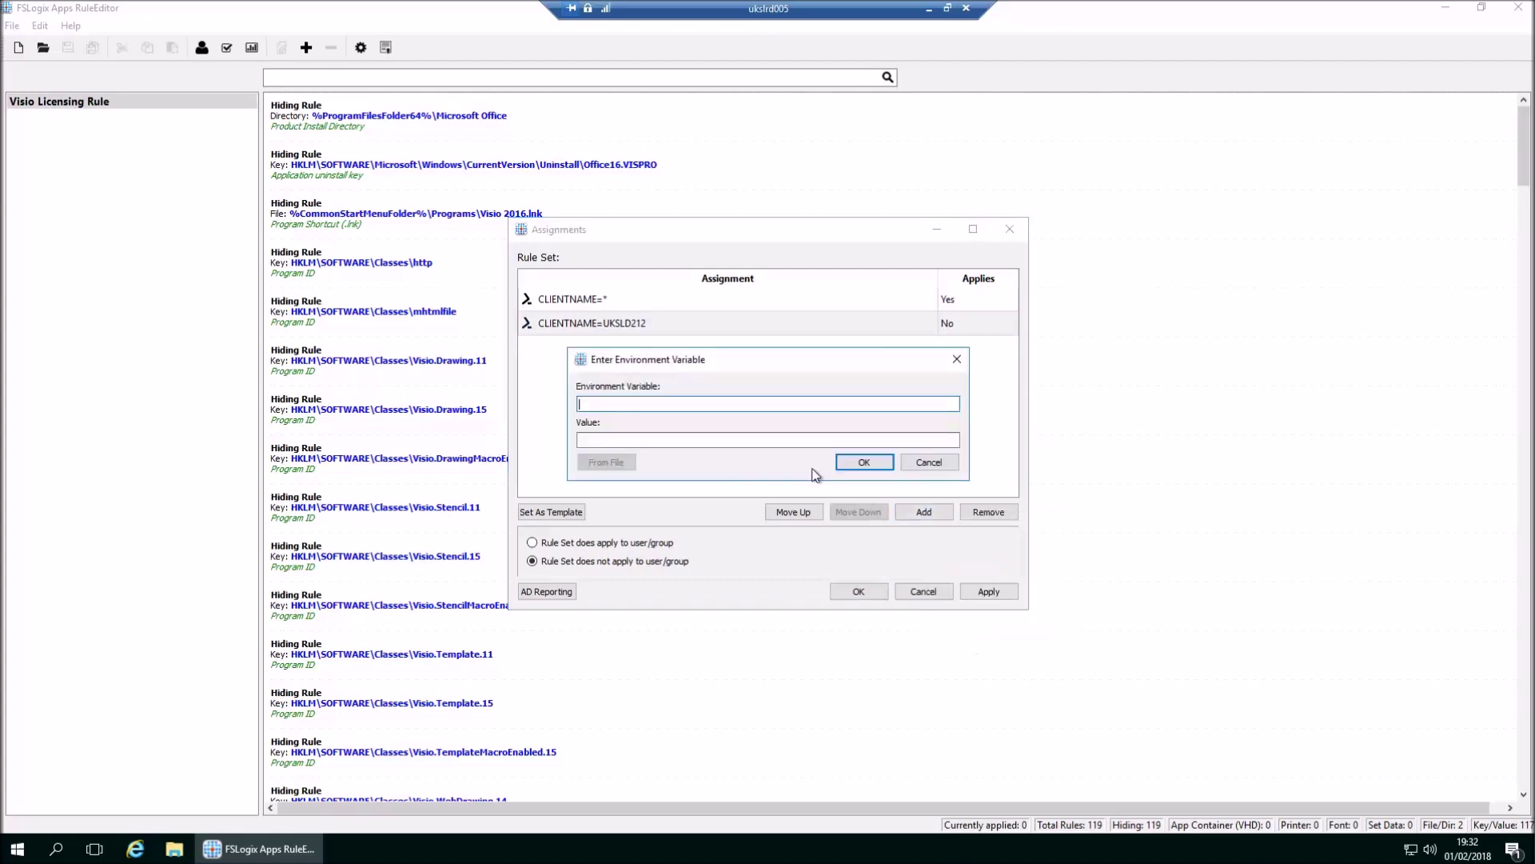
type("CLIENTNNAME")
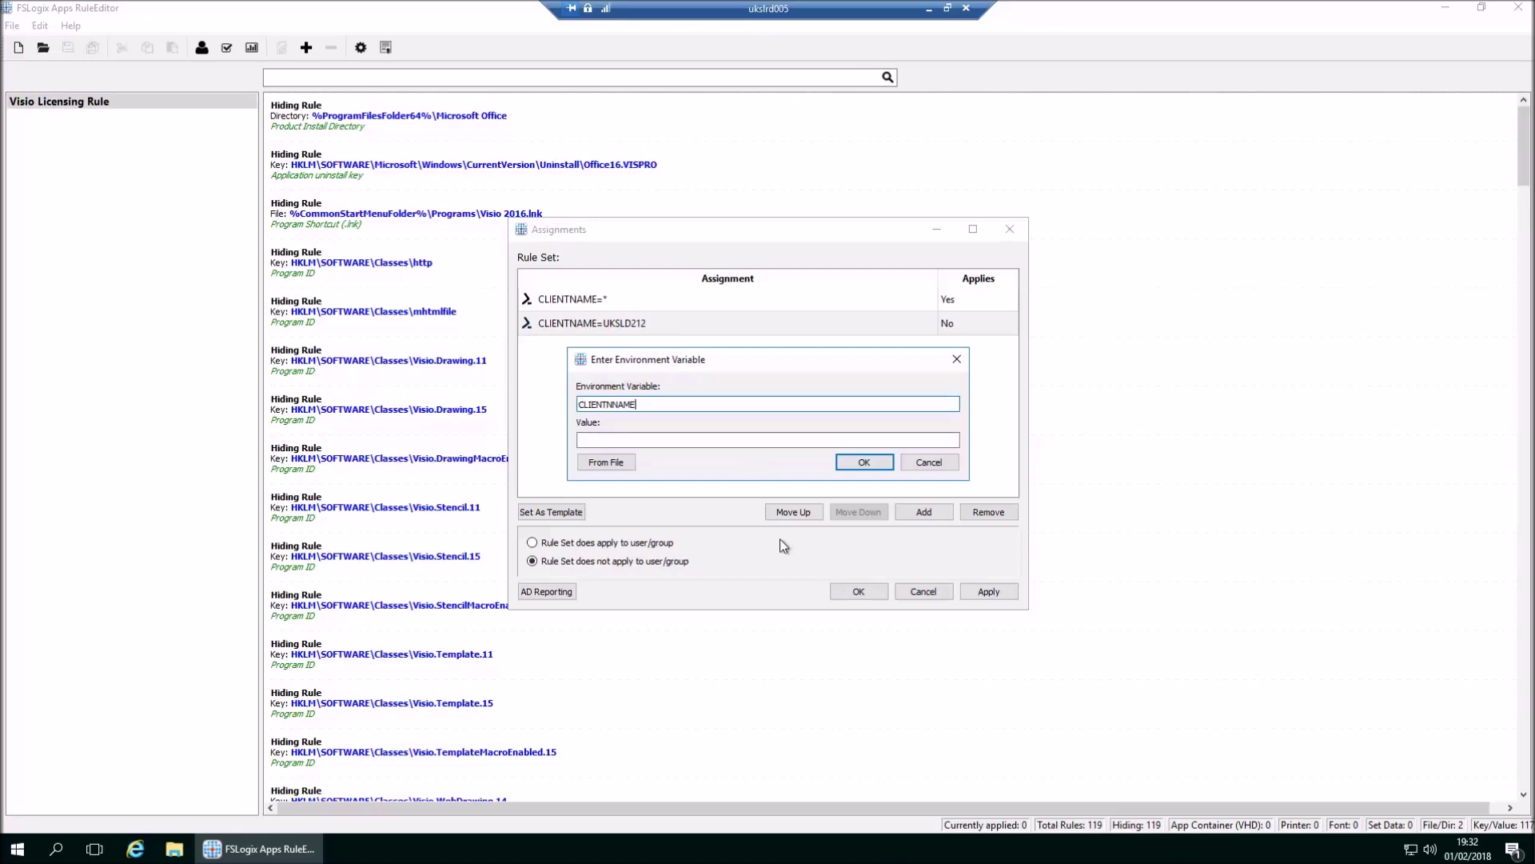
key("Left")
key("Left")
key("Left")
key("Left")
key("BackSpace")
left_click(608, 462)
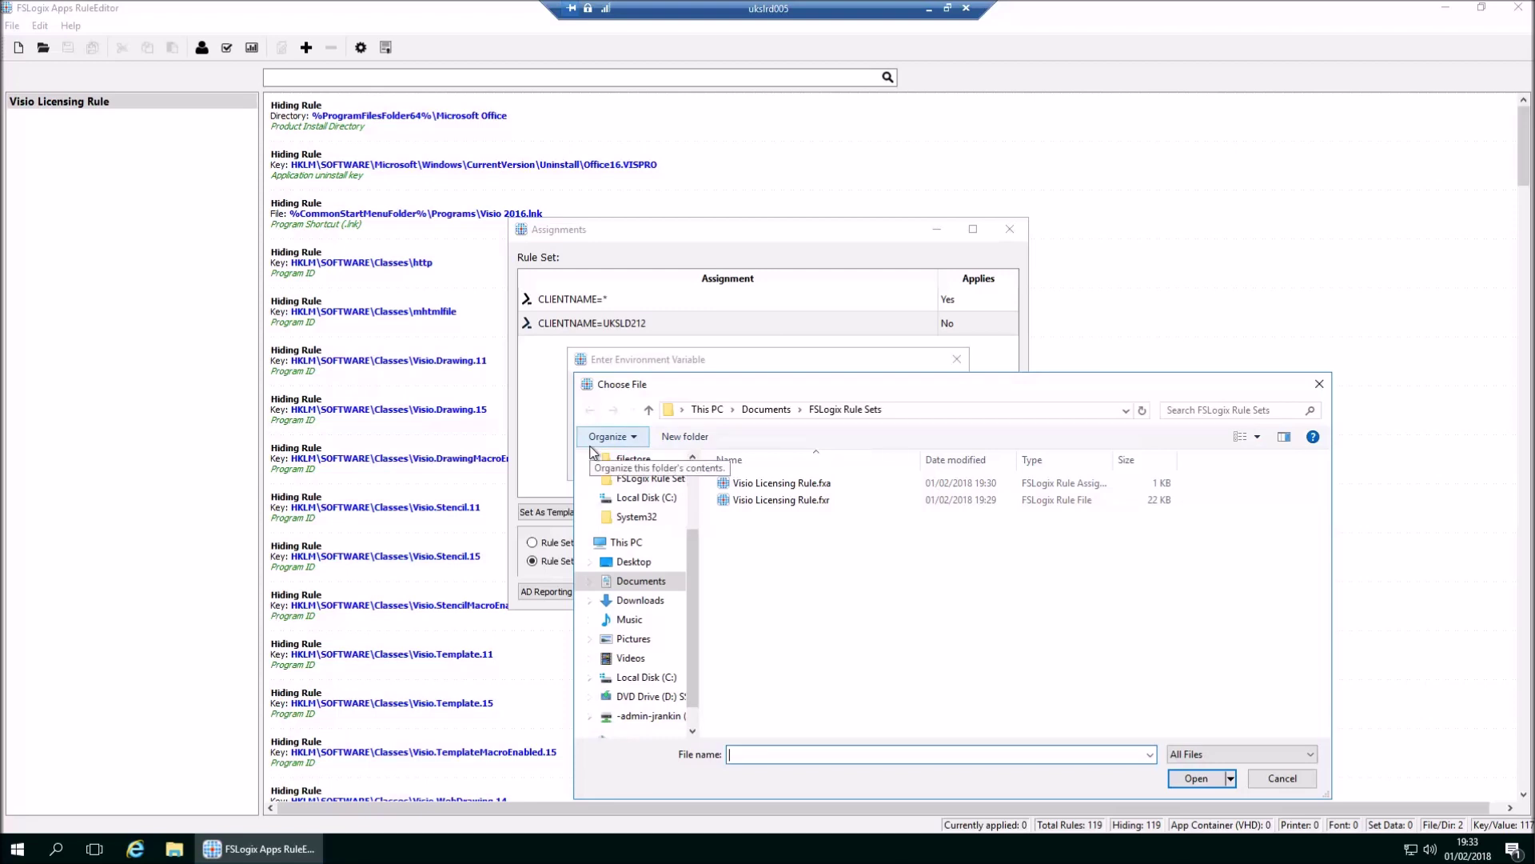
left_click(1277, 779)
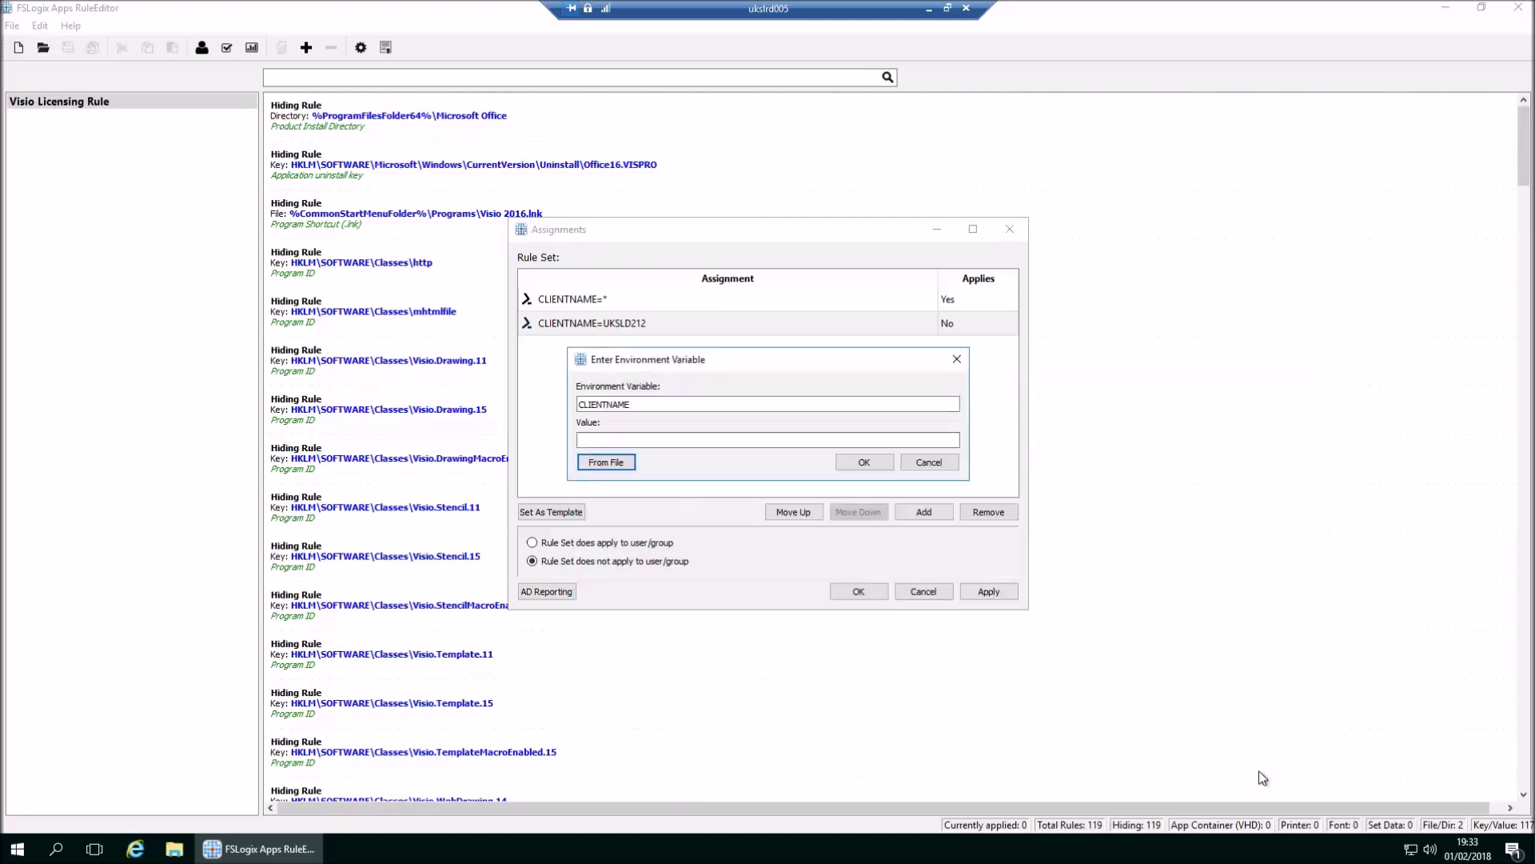
left_click(928, 464)
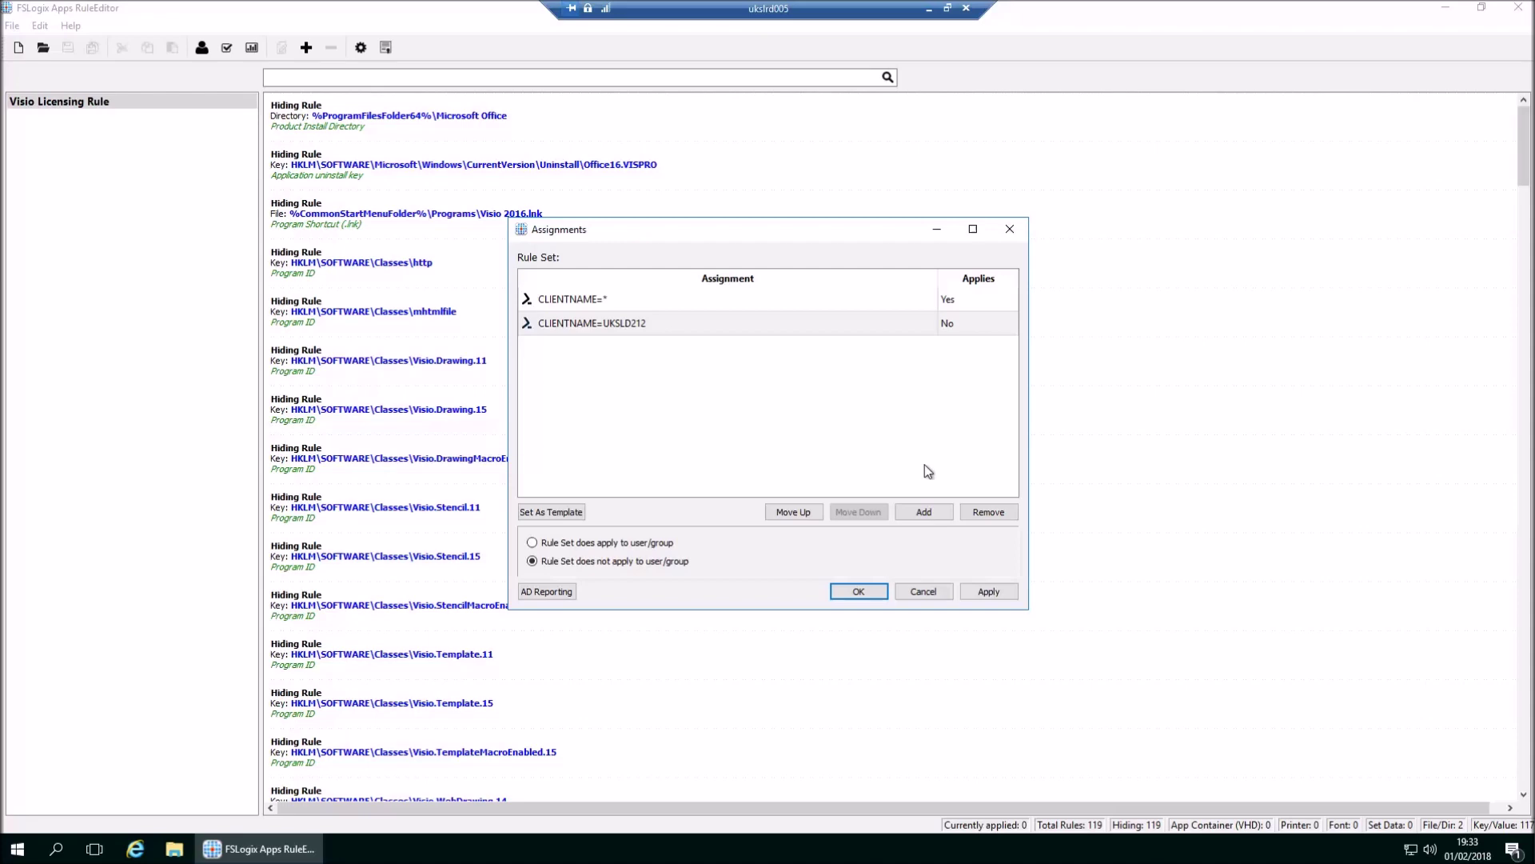
left_click(862, 592)
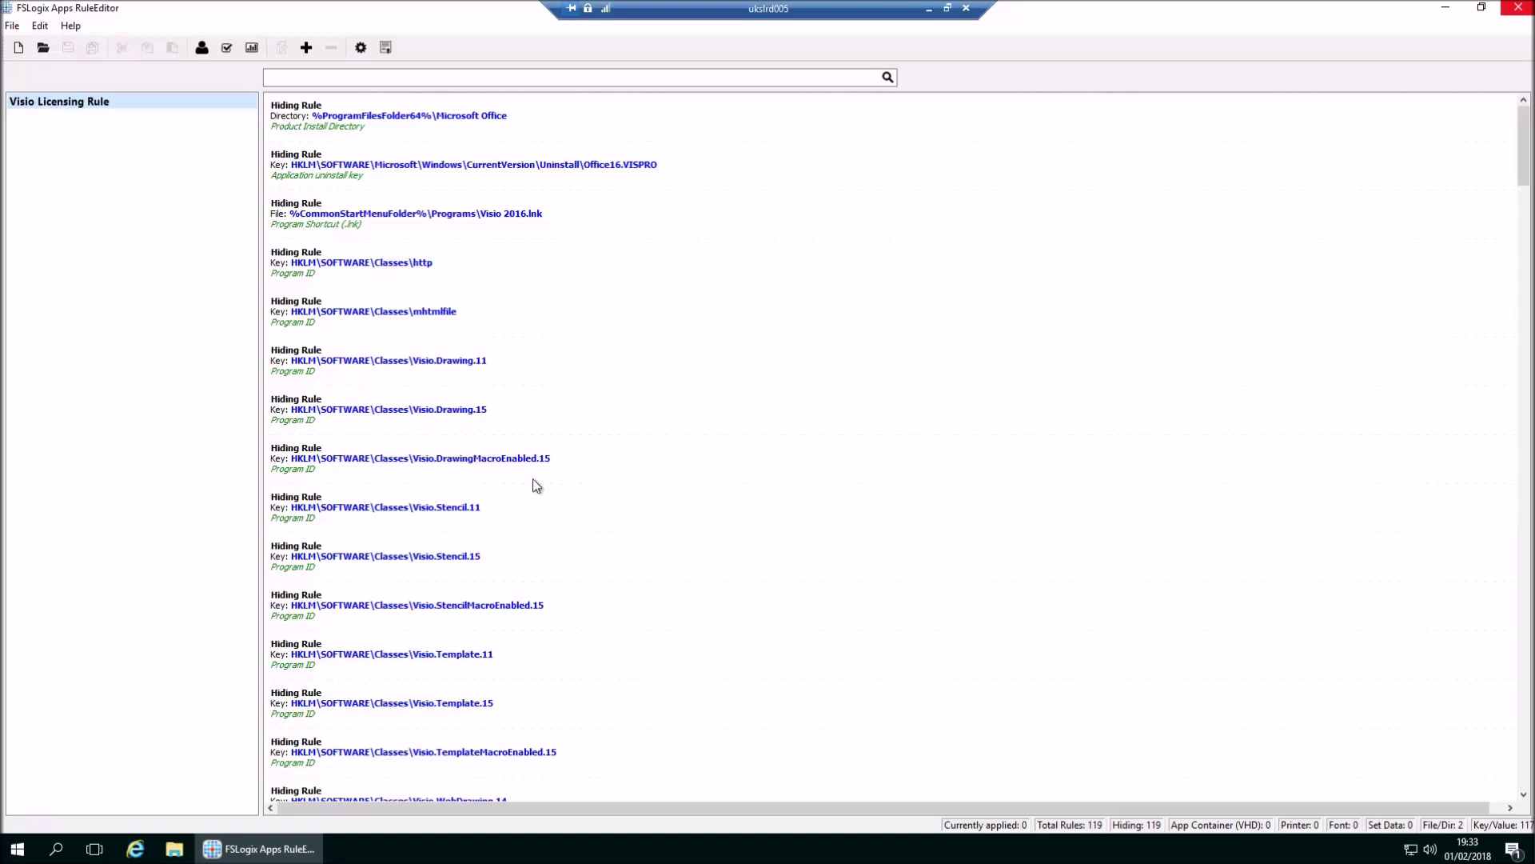
In Documents\FSLogix Rule Sets, select both Visio Licensing Rule files (.fxa and .fxr).
left_click(23, 854)
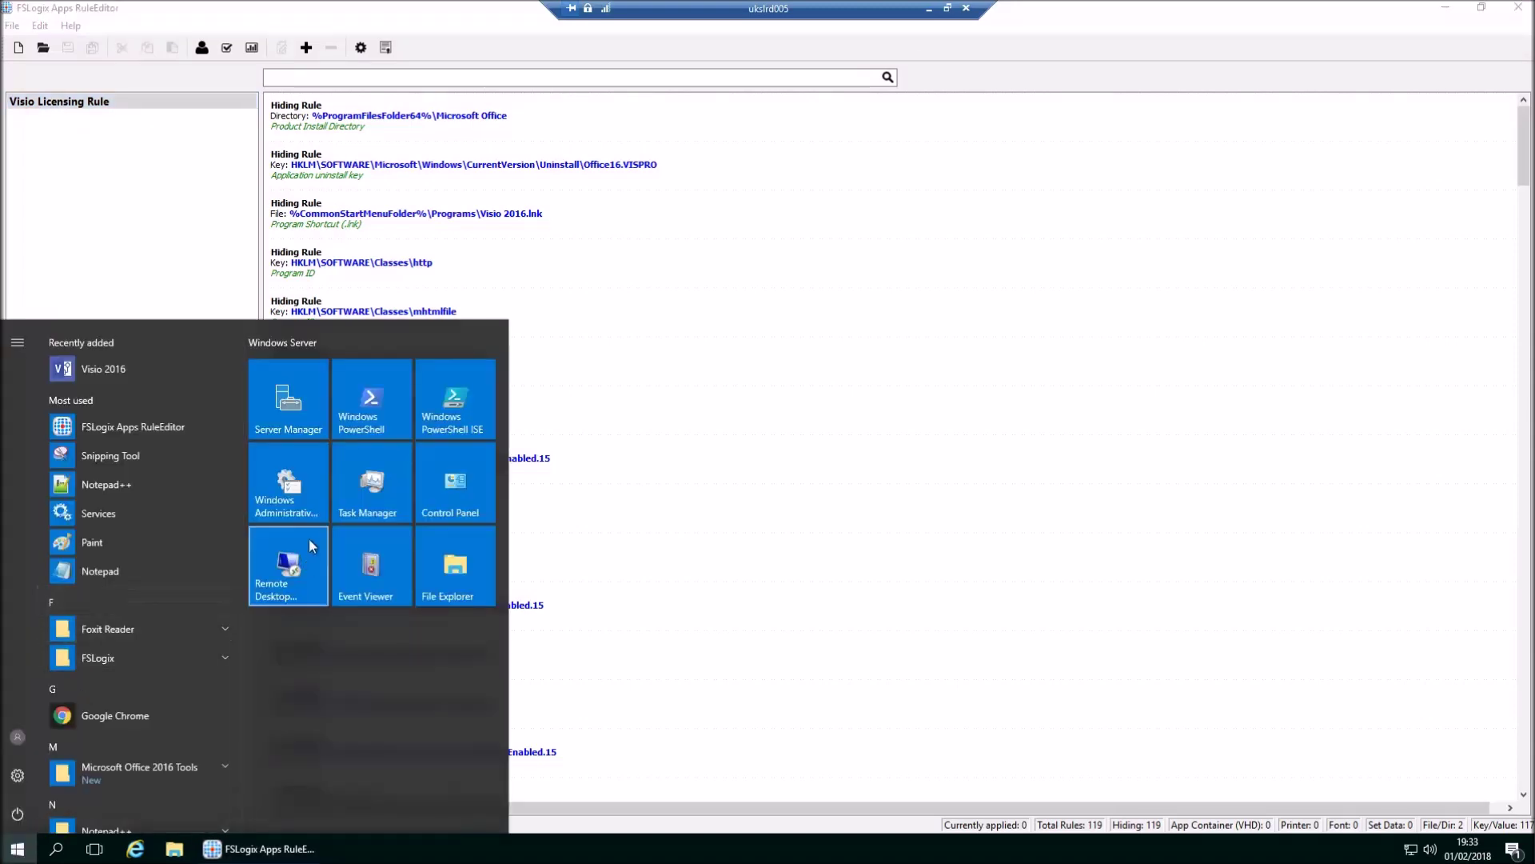
left_click(452, 569)
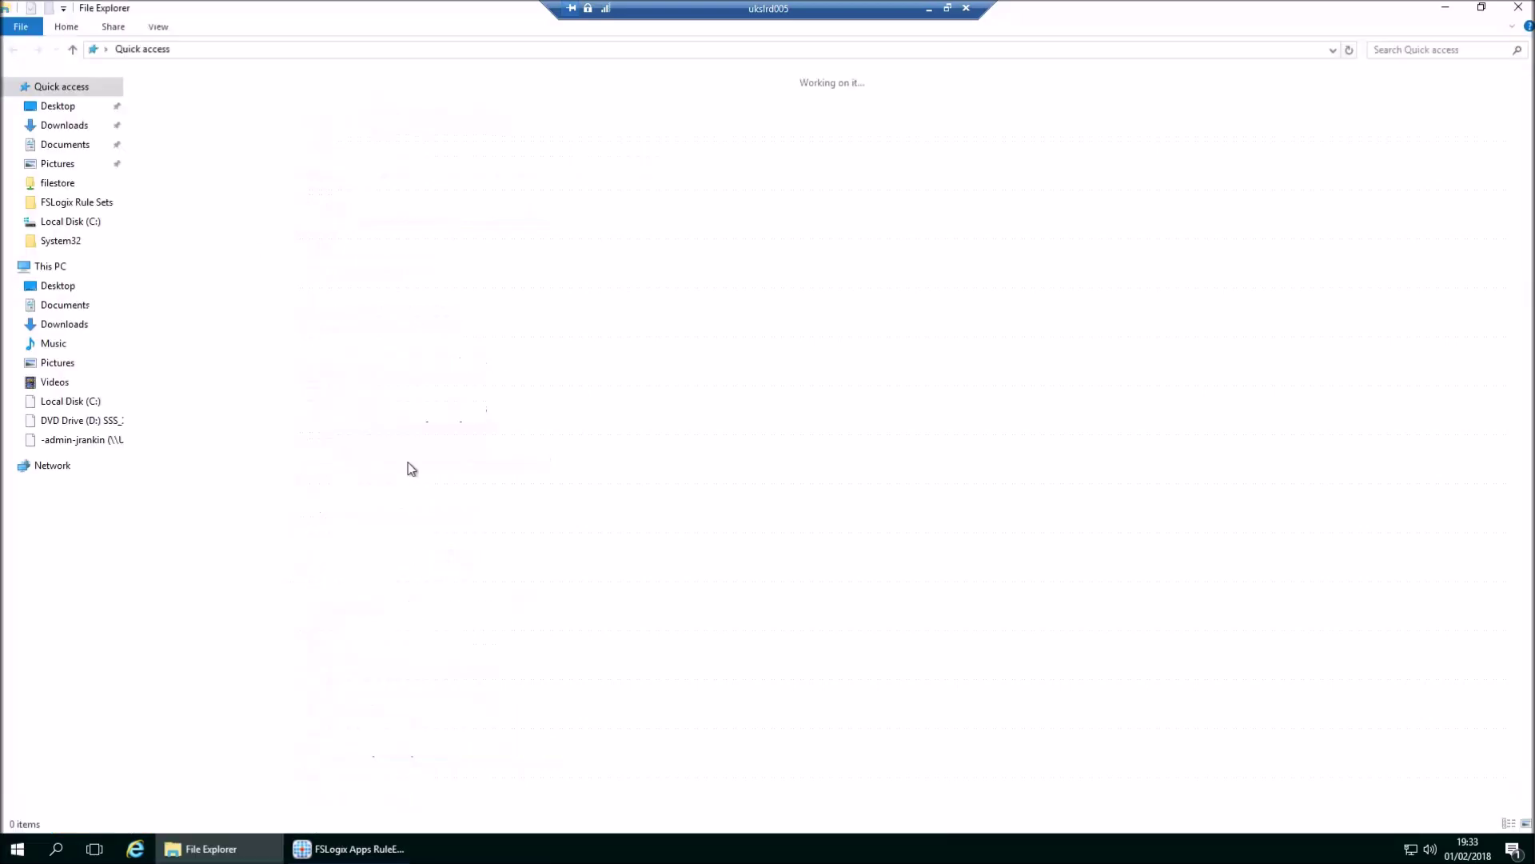
left_click(80, 150)
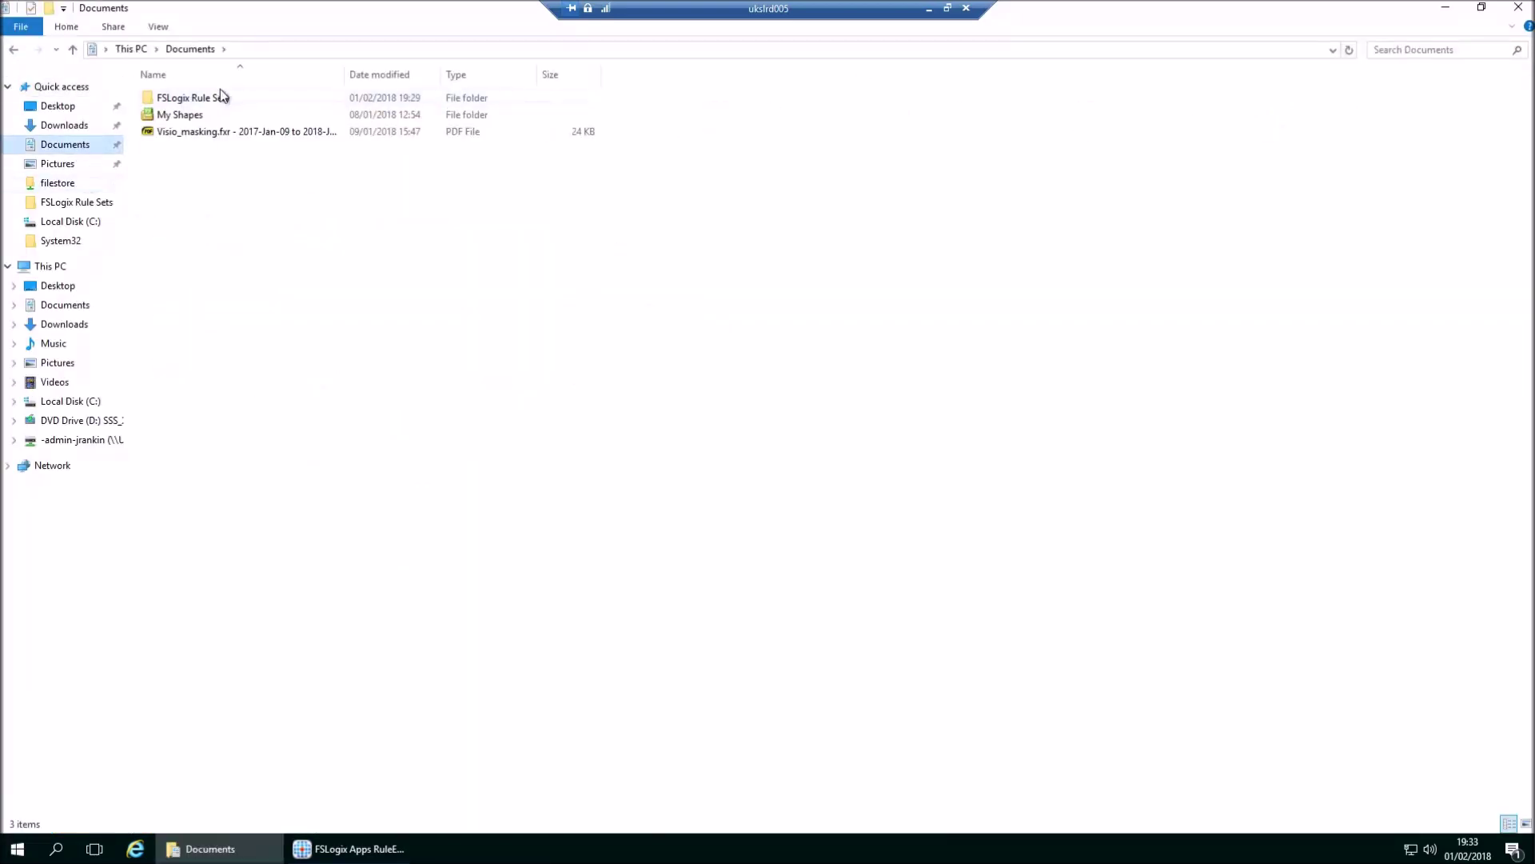
double_click(223, 99)
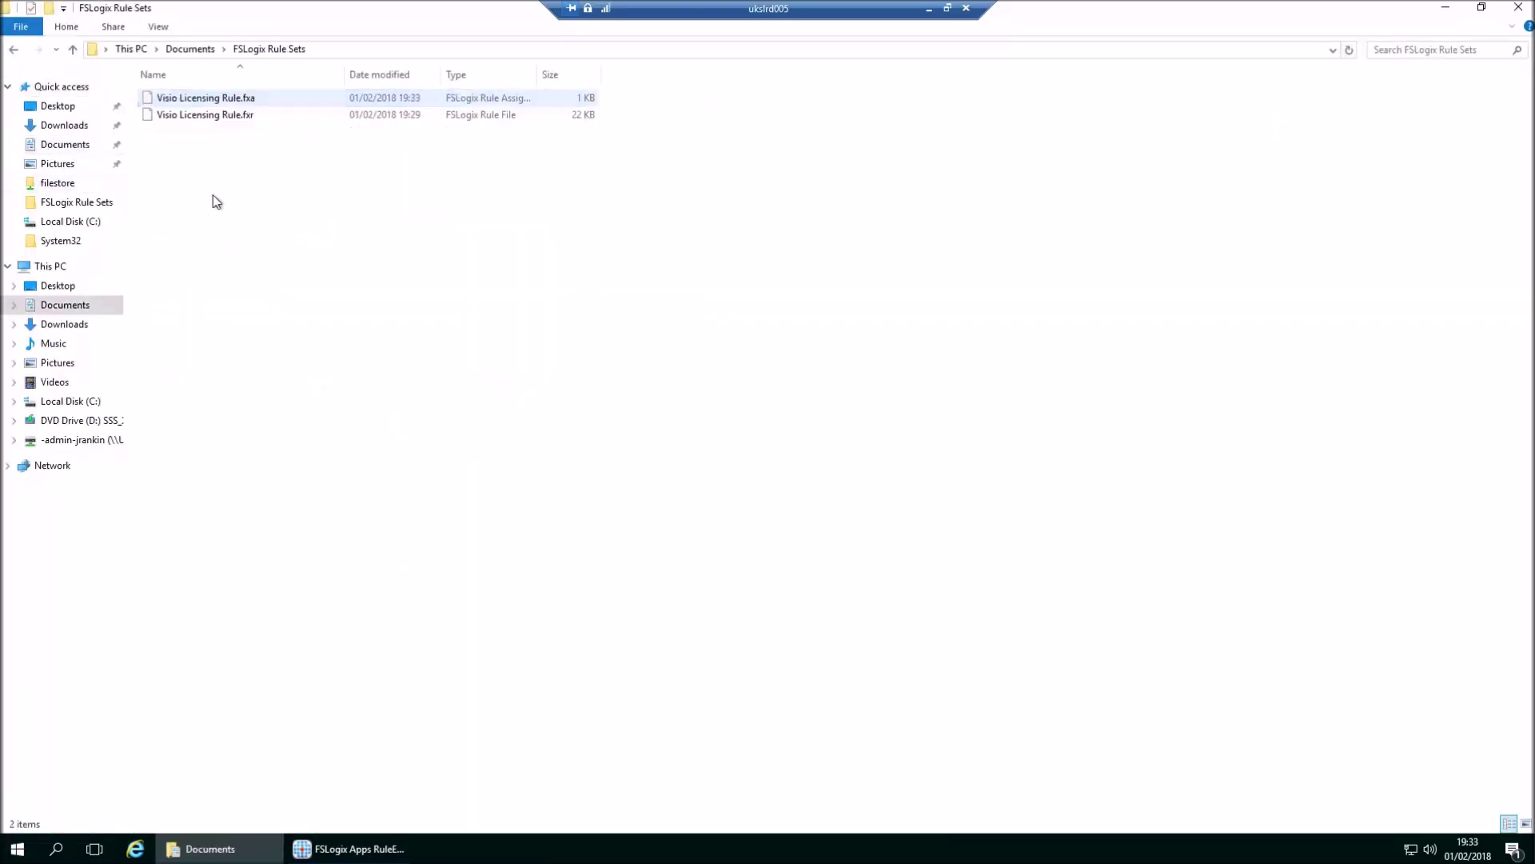
left_click(235, 97)
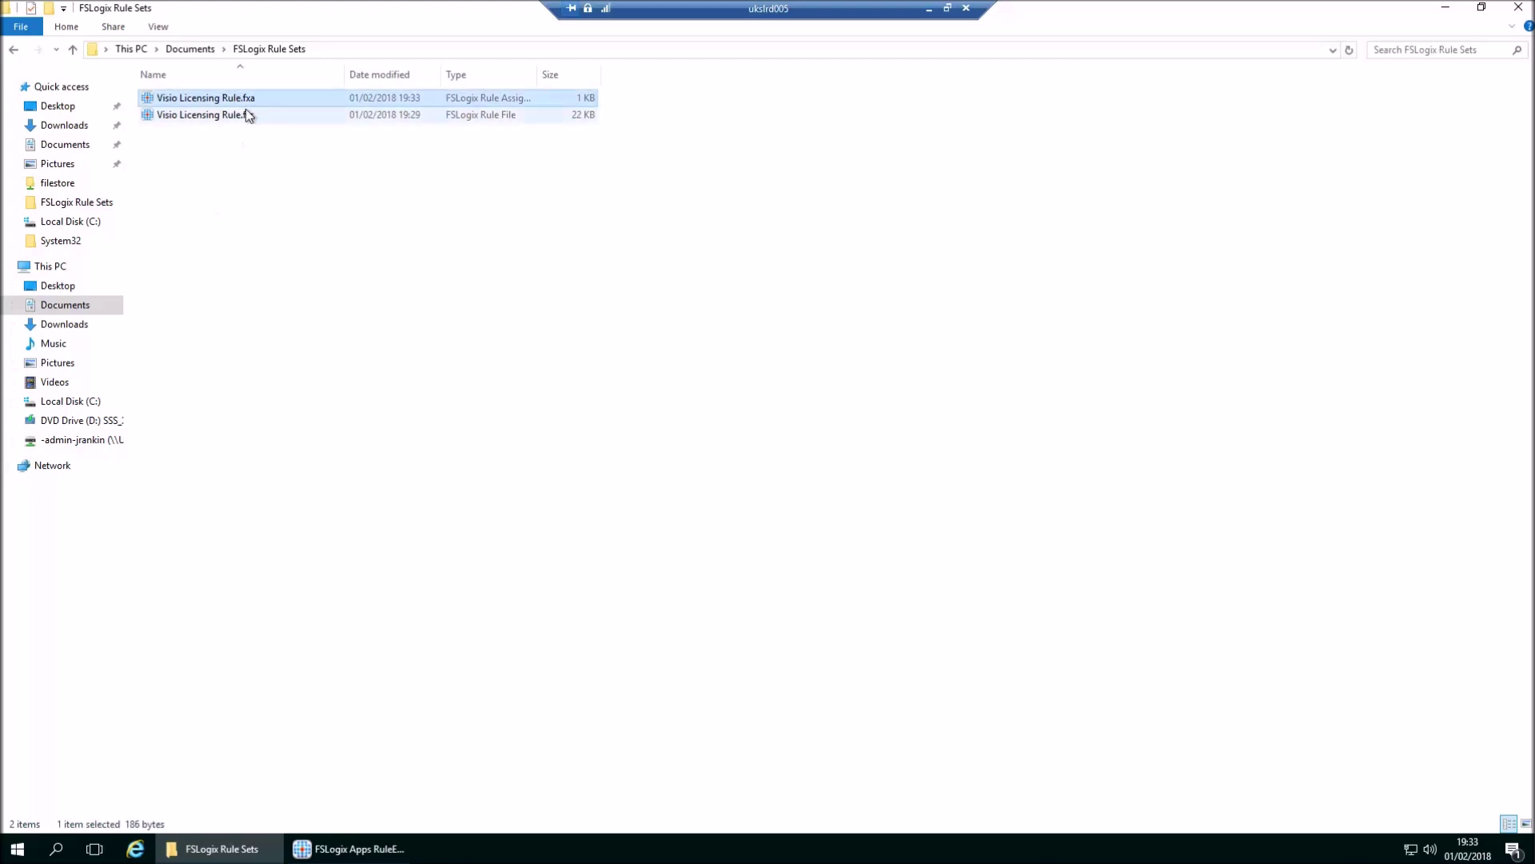
left_click(247, 113, "shift")
Go to the C:\Program Files\FSLogix\Apps\rules folder via the address bar.
left_click(332, 49)
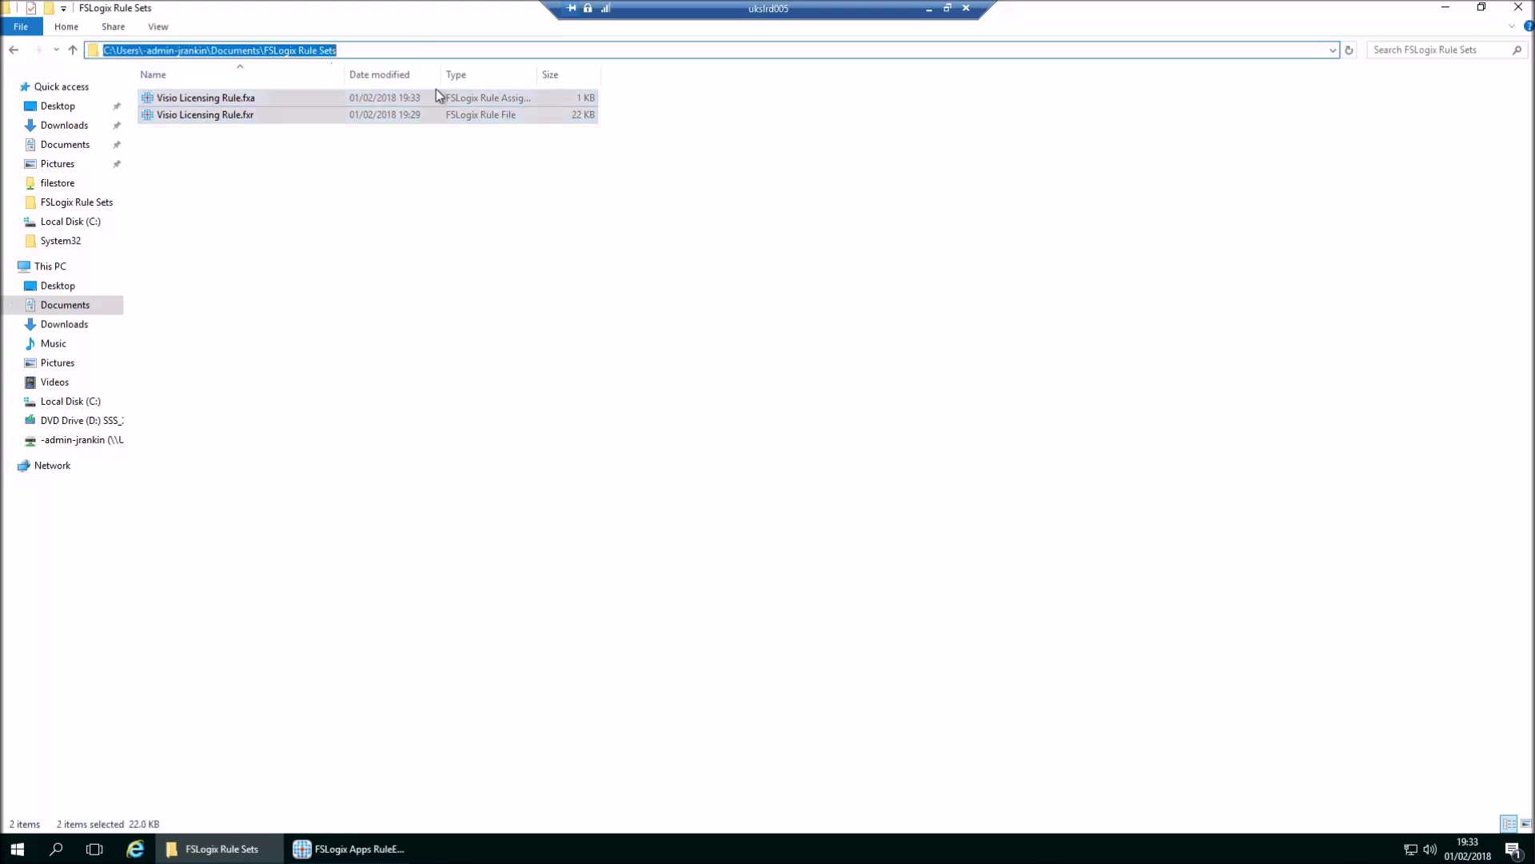
type("c:\\")
key("Down")
key("Down")
key("Down")
key("Down")
key("Down")
key("BackSpace")
key("BackSpace")
key("BackSpace")
key("BackSpace")
key("BackSpace")
key("BackSpace")
key("BackSpace")
key("BackSpace")
key("BackSpace")
key("BackSpace")
key("BackSpace")
key("BackSpace")
key("BackSpace")
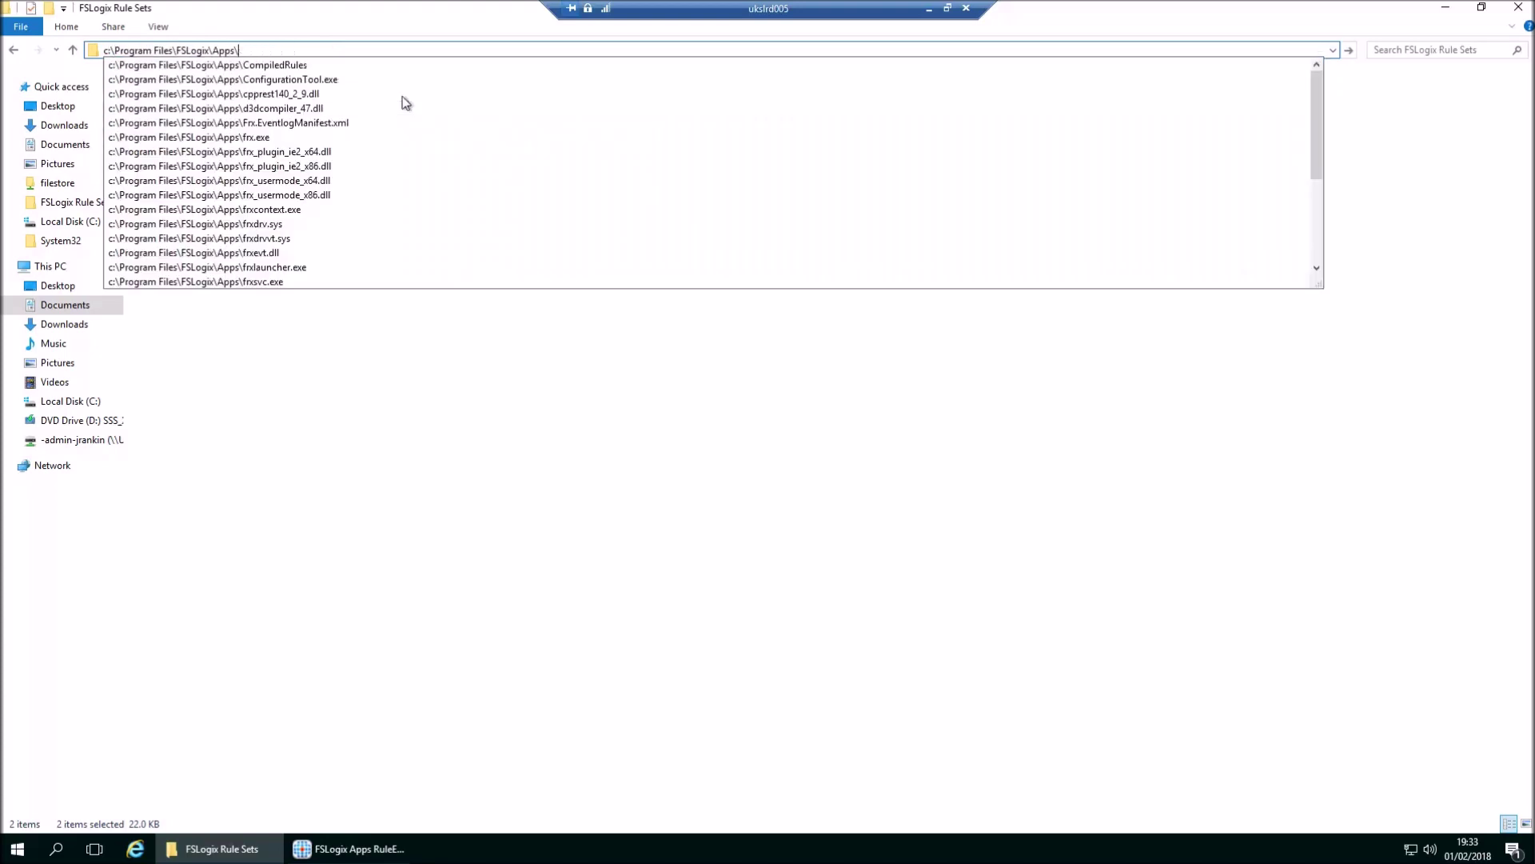
type("rules")
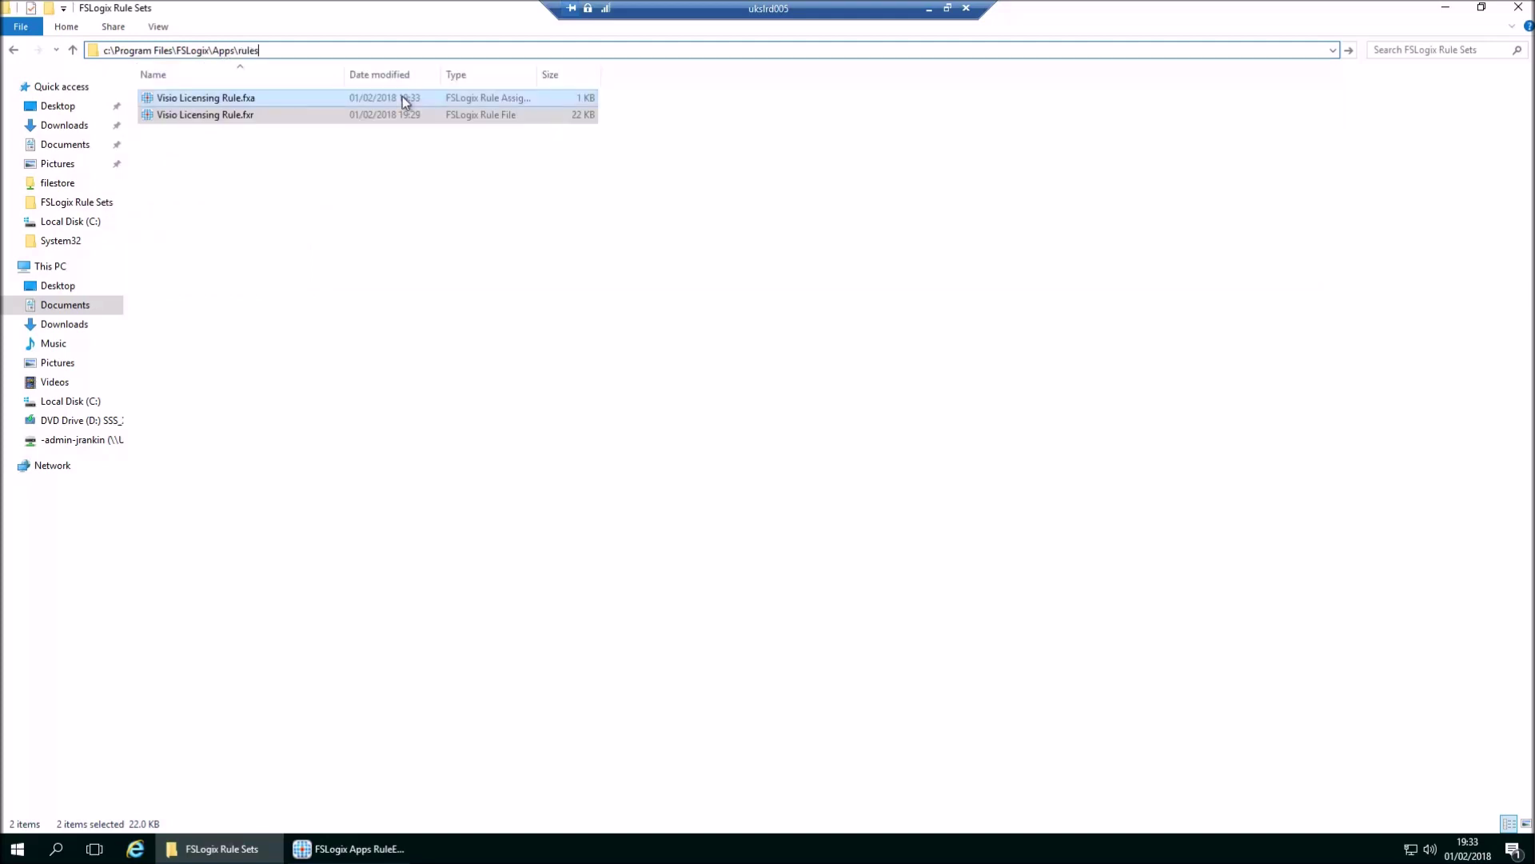
key("Return")
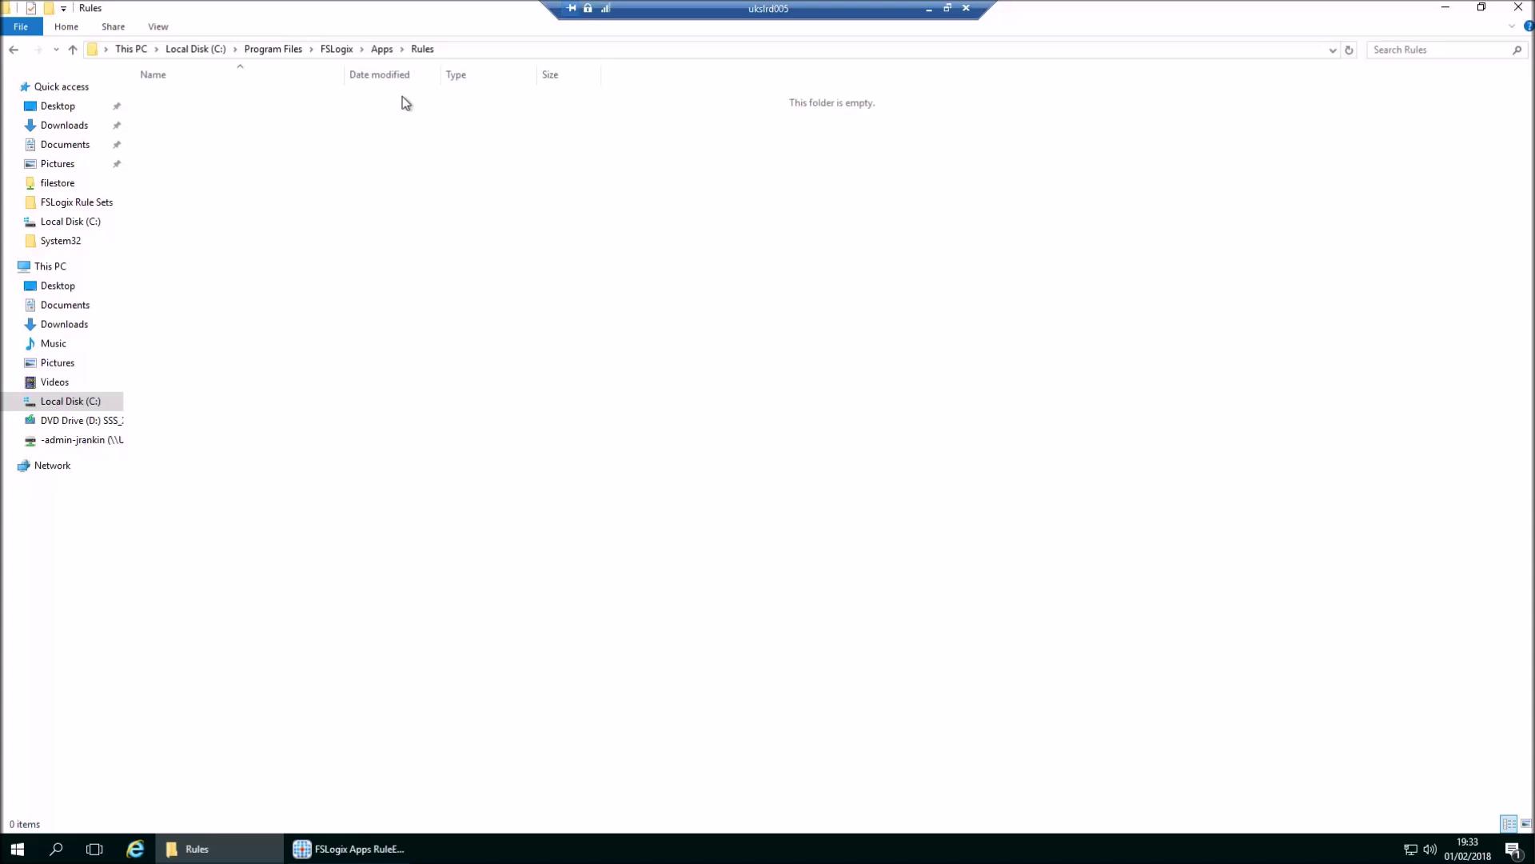
Paste the two Visio Licensing Rule files into Rules, granting administrator permission.
right_click(385, 166)
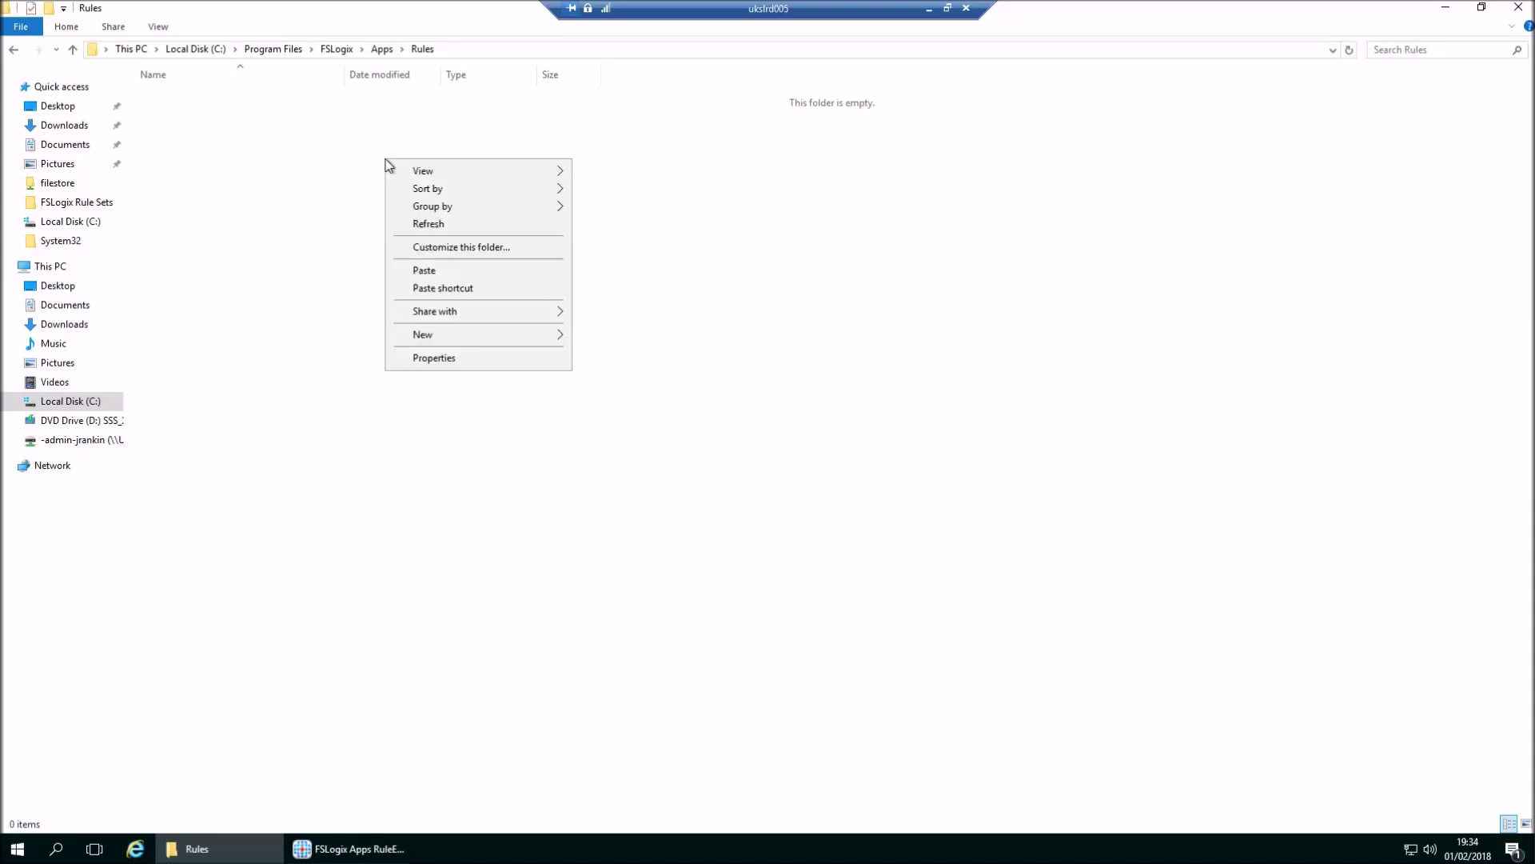
left_click(436, 268)
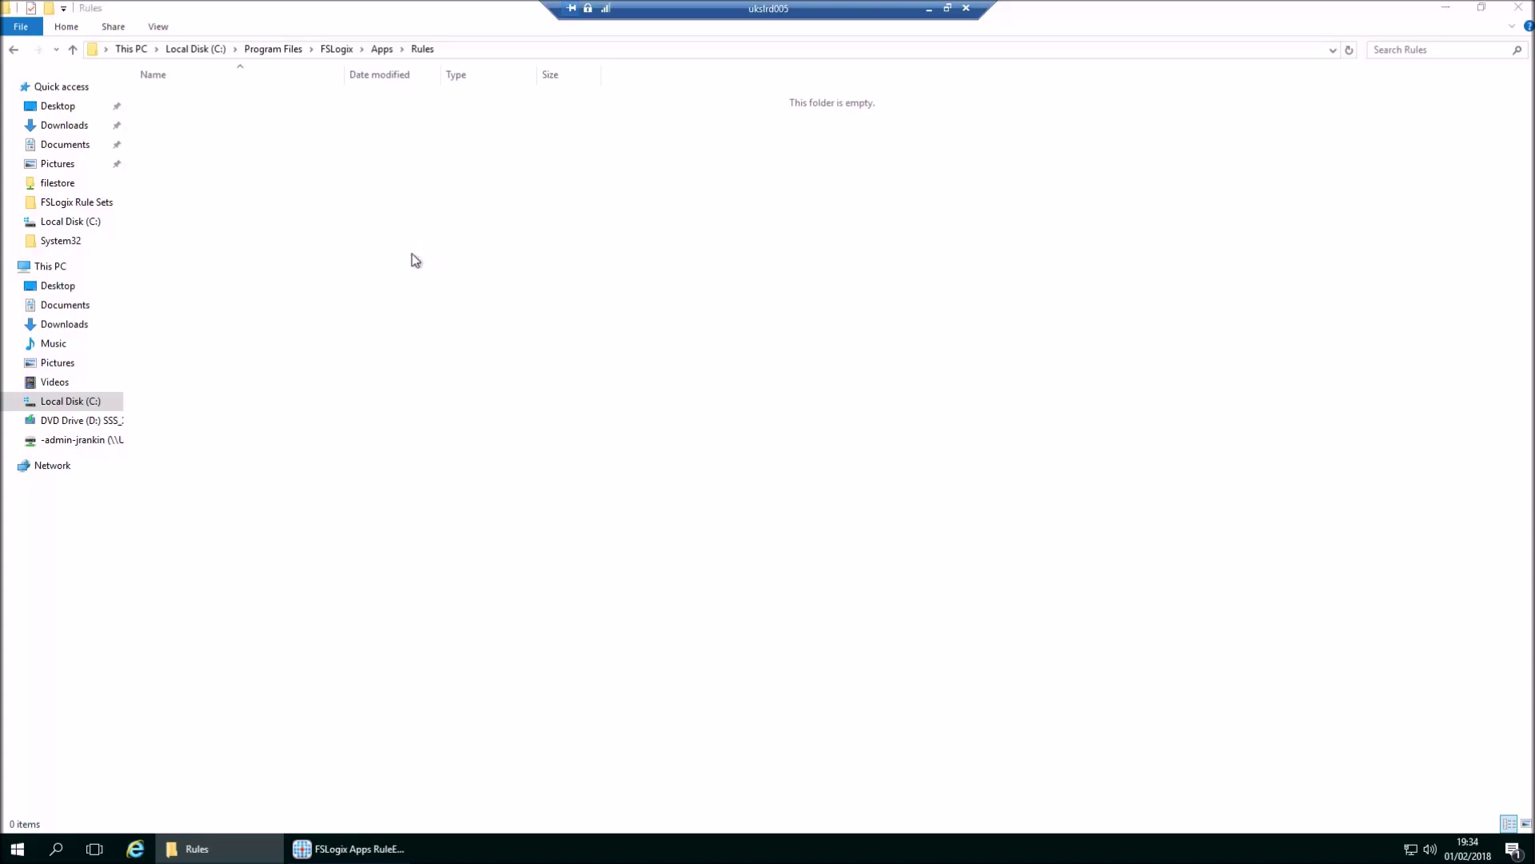
left_click(338, 349)
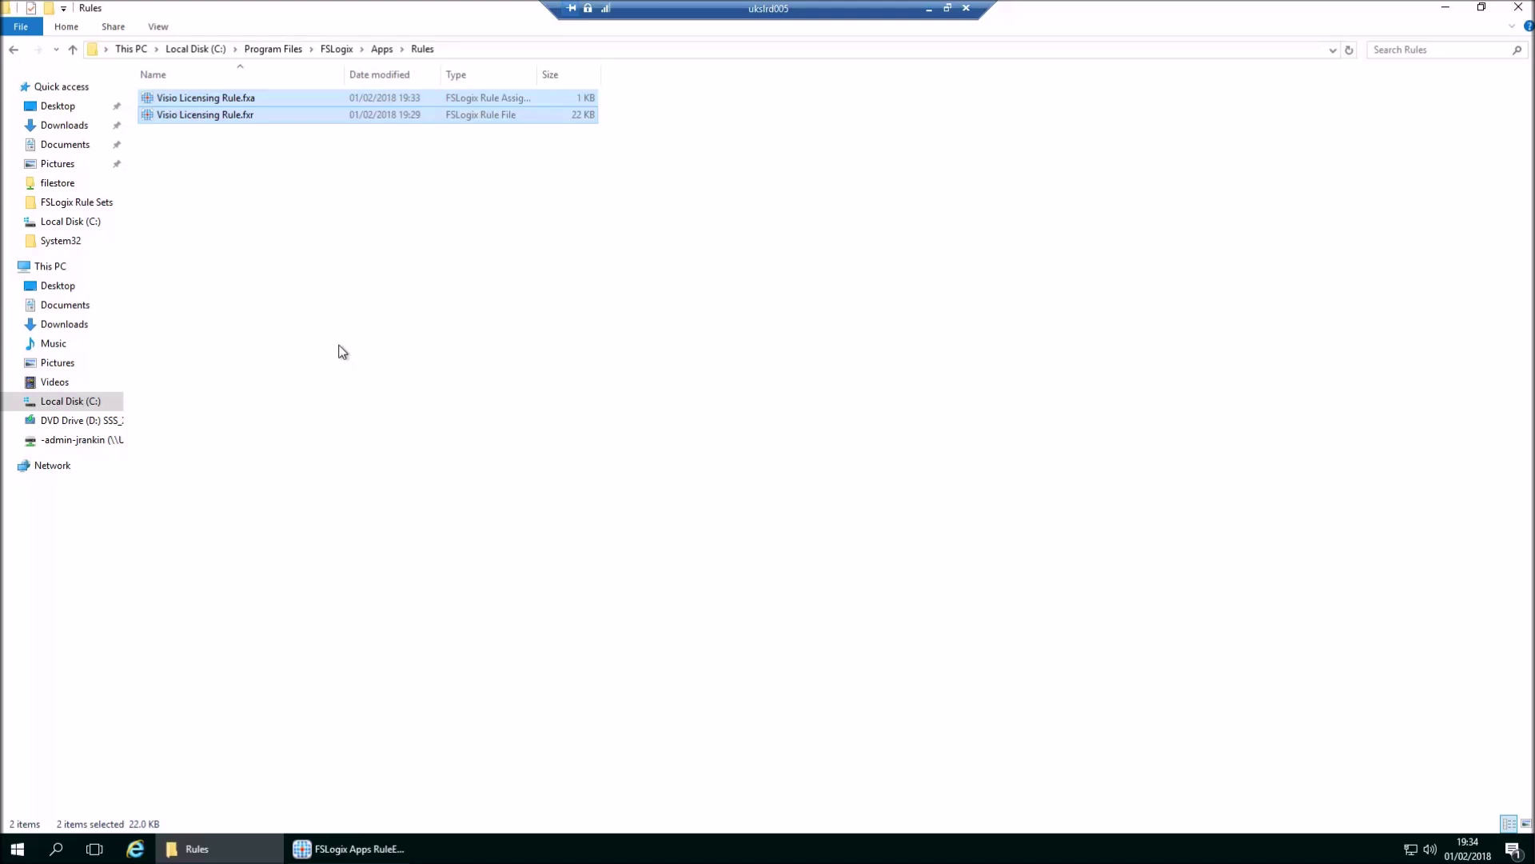
Check that the CompiledRules folder under Apps holds the compiled rules, then close Explorer.
left_click(382, 49)
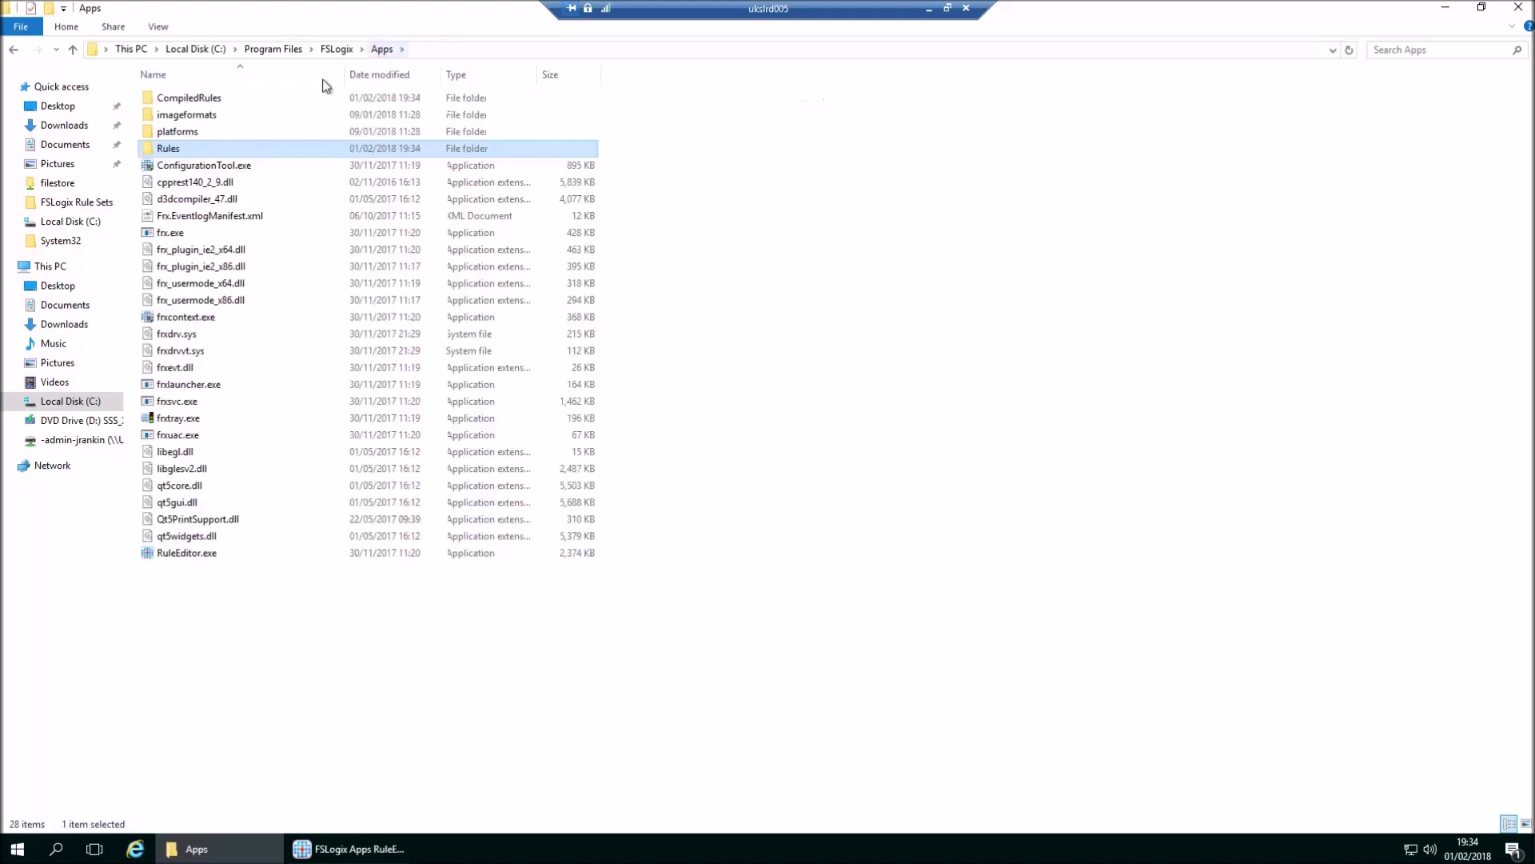
double_click(224, 95)
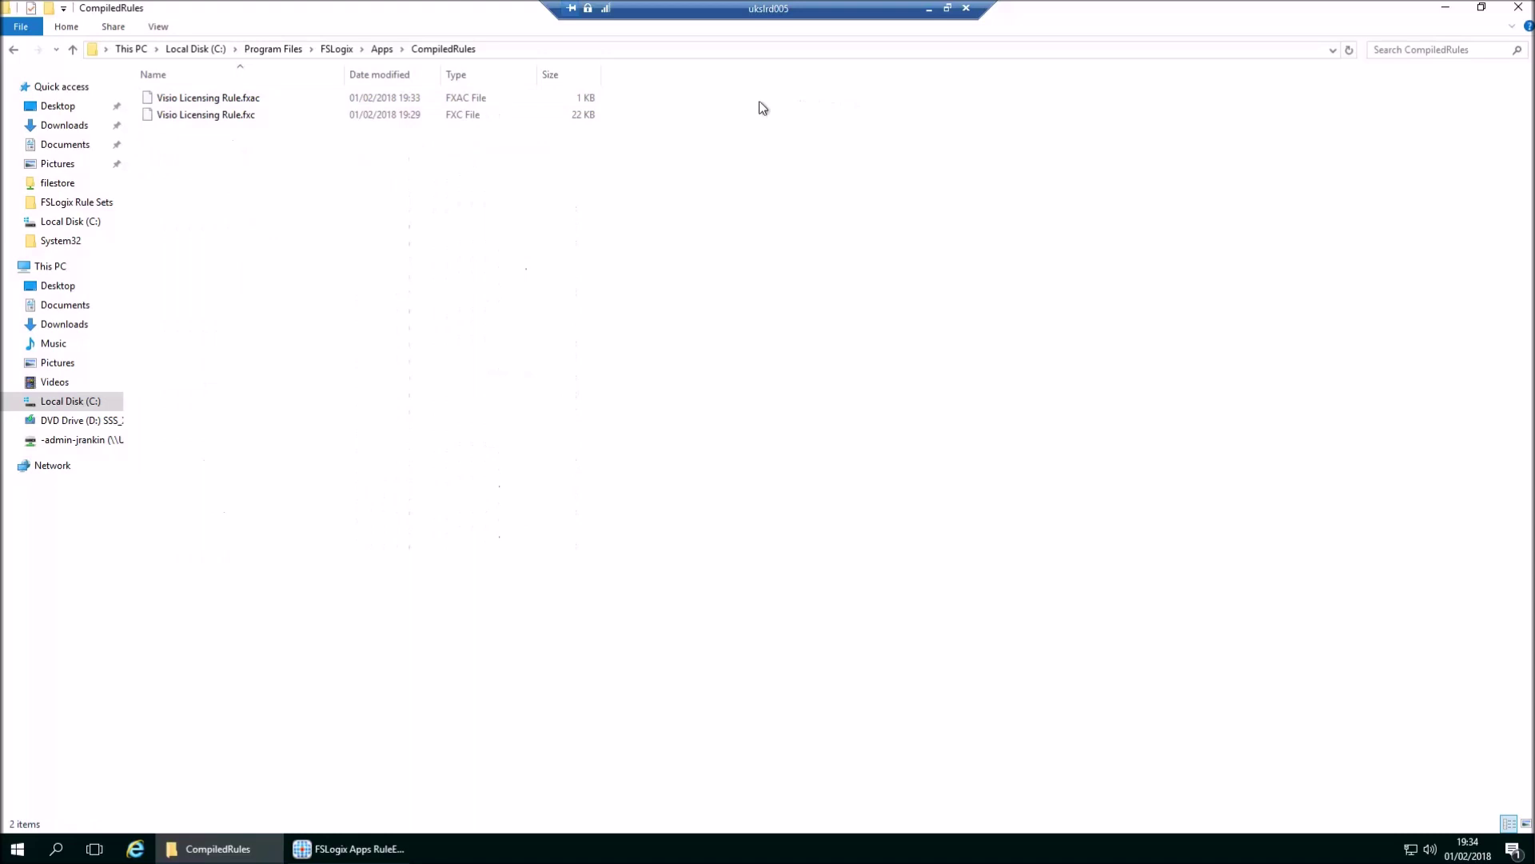
left_click(1520, 8)
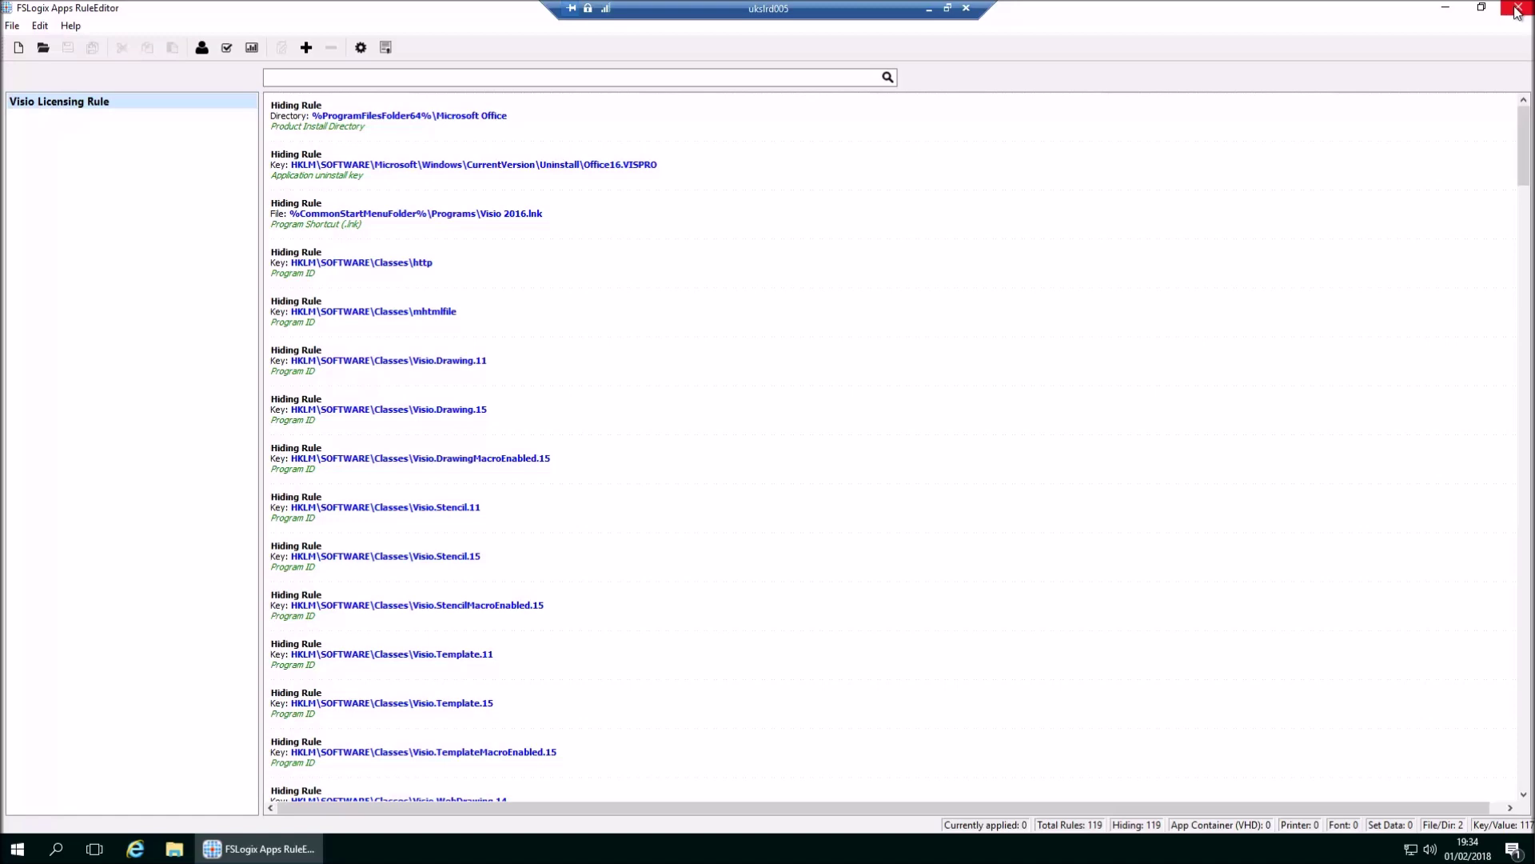
Minimise RuleEditor and the remote session, then open Run from the local Start menu.
left_click(1445, 7)
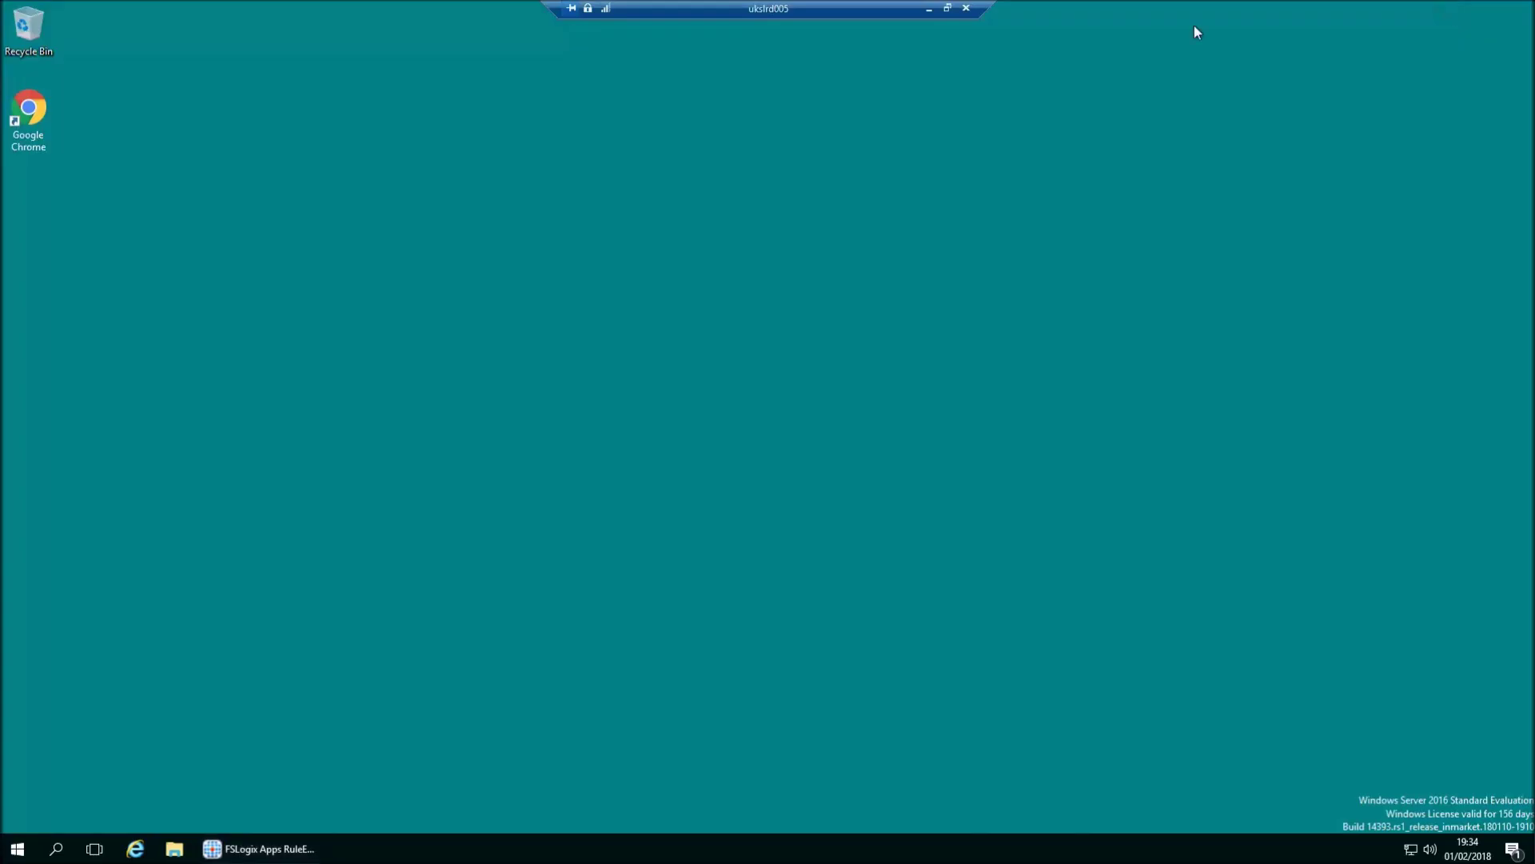
left_click(928, 13)
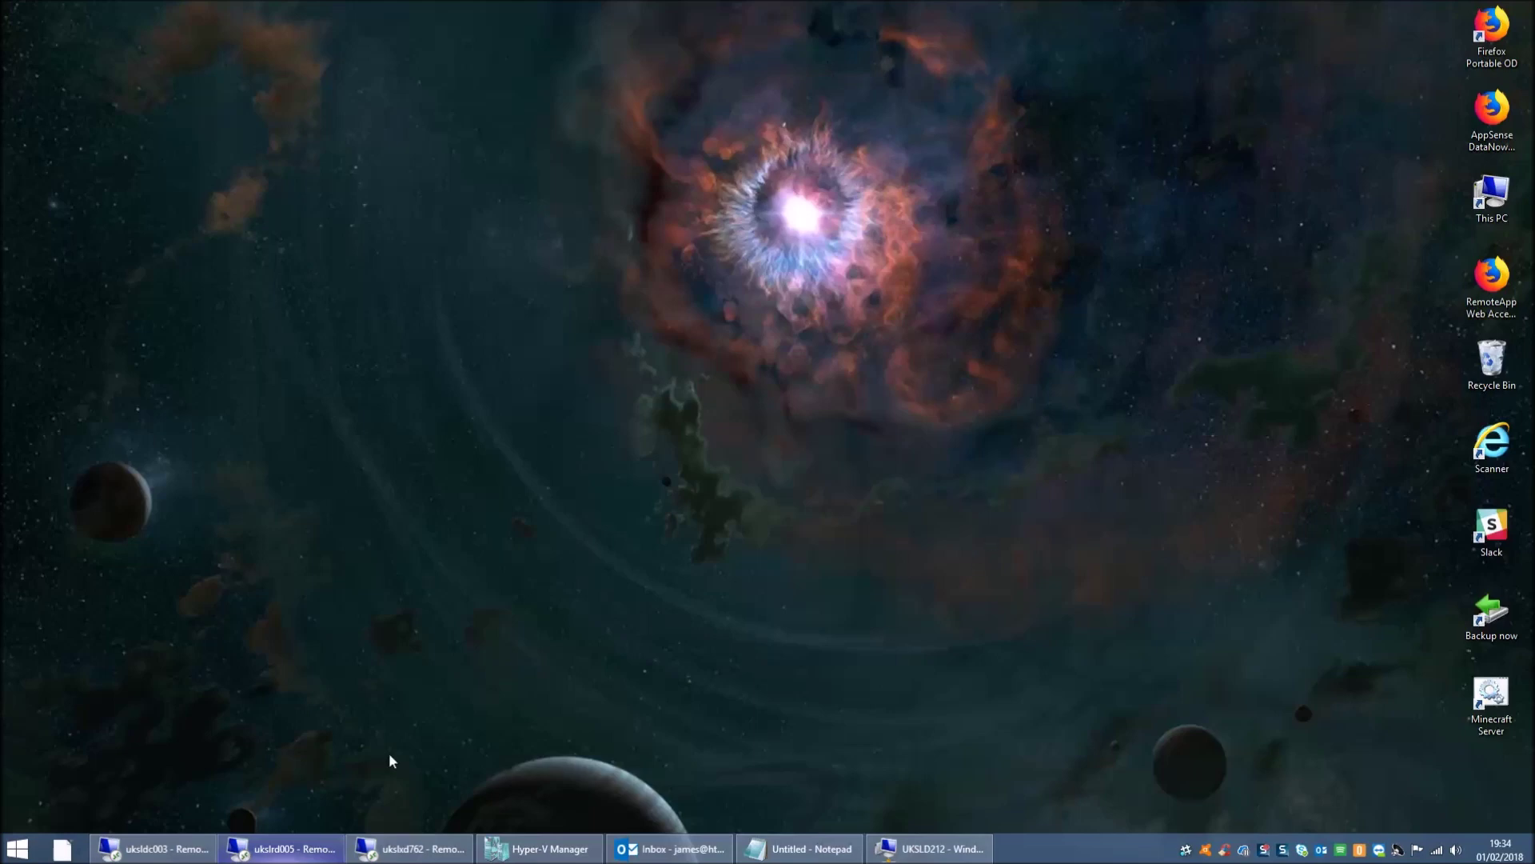
left_click(17, 847)
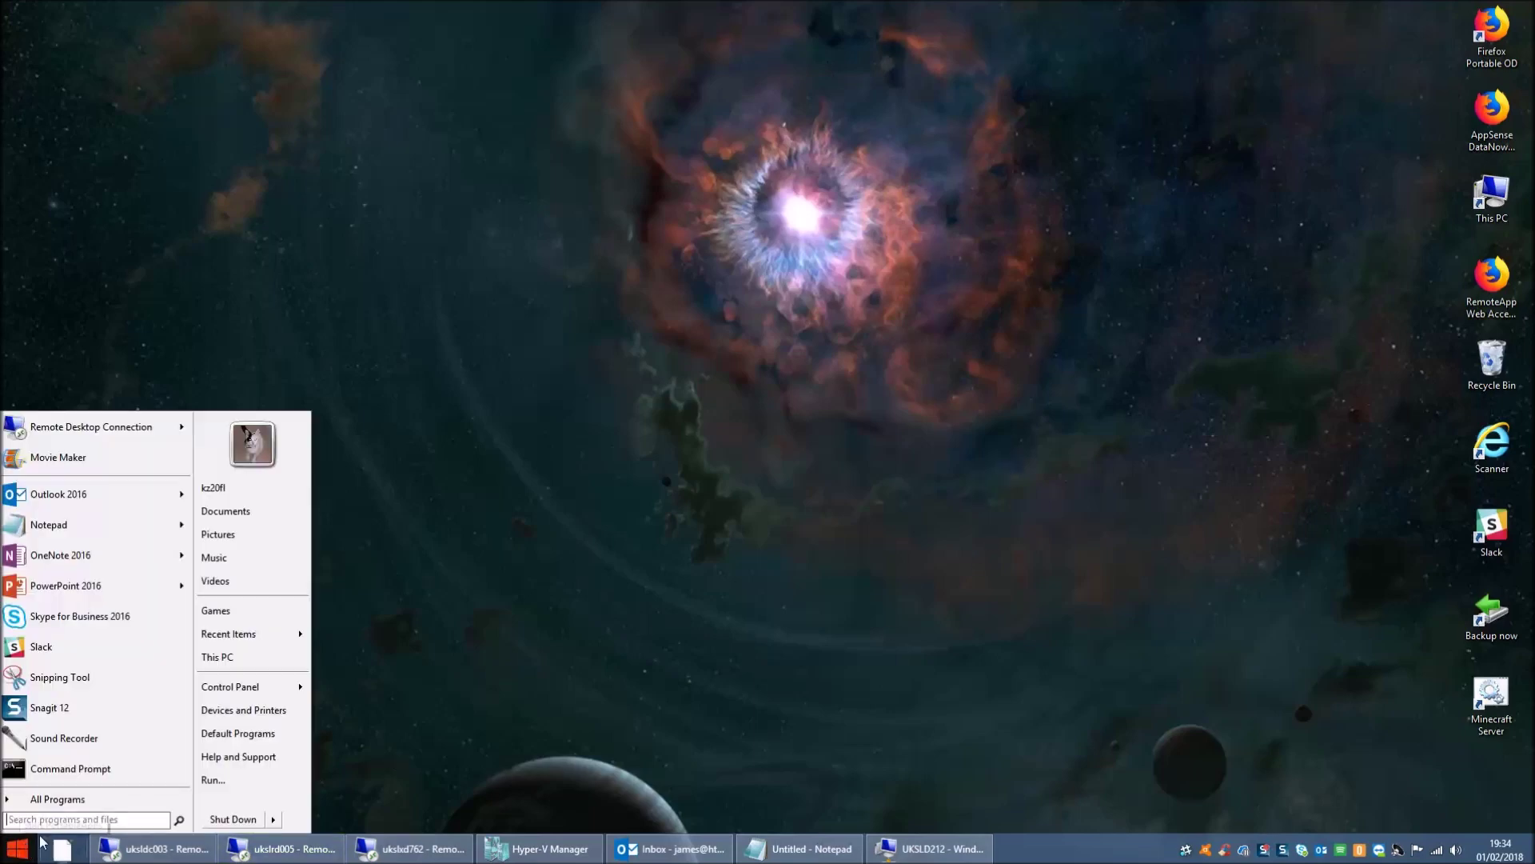
left_click(213, 787)
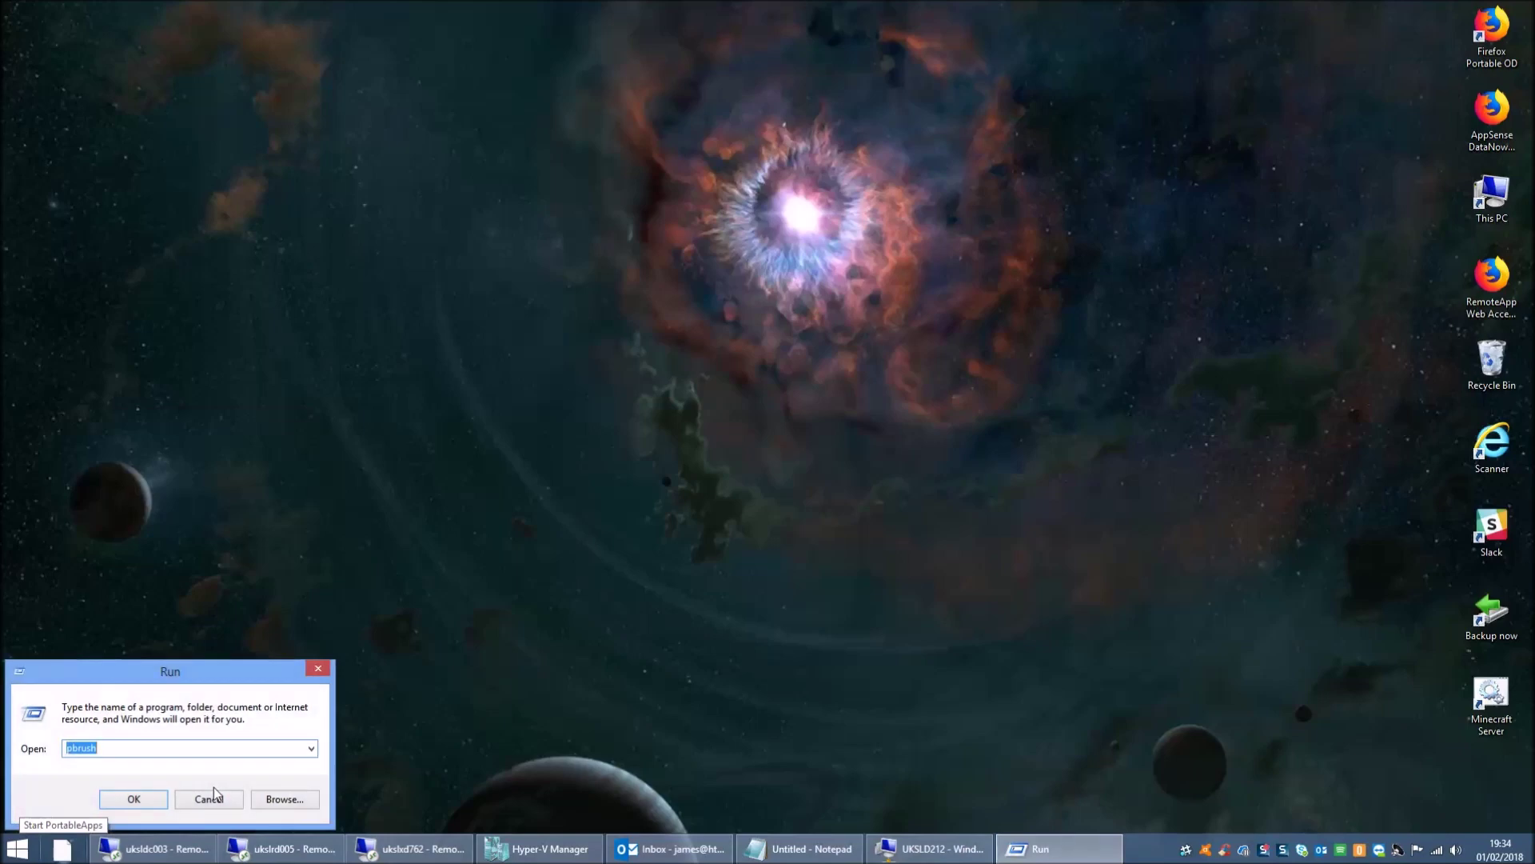
type("iexplore")
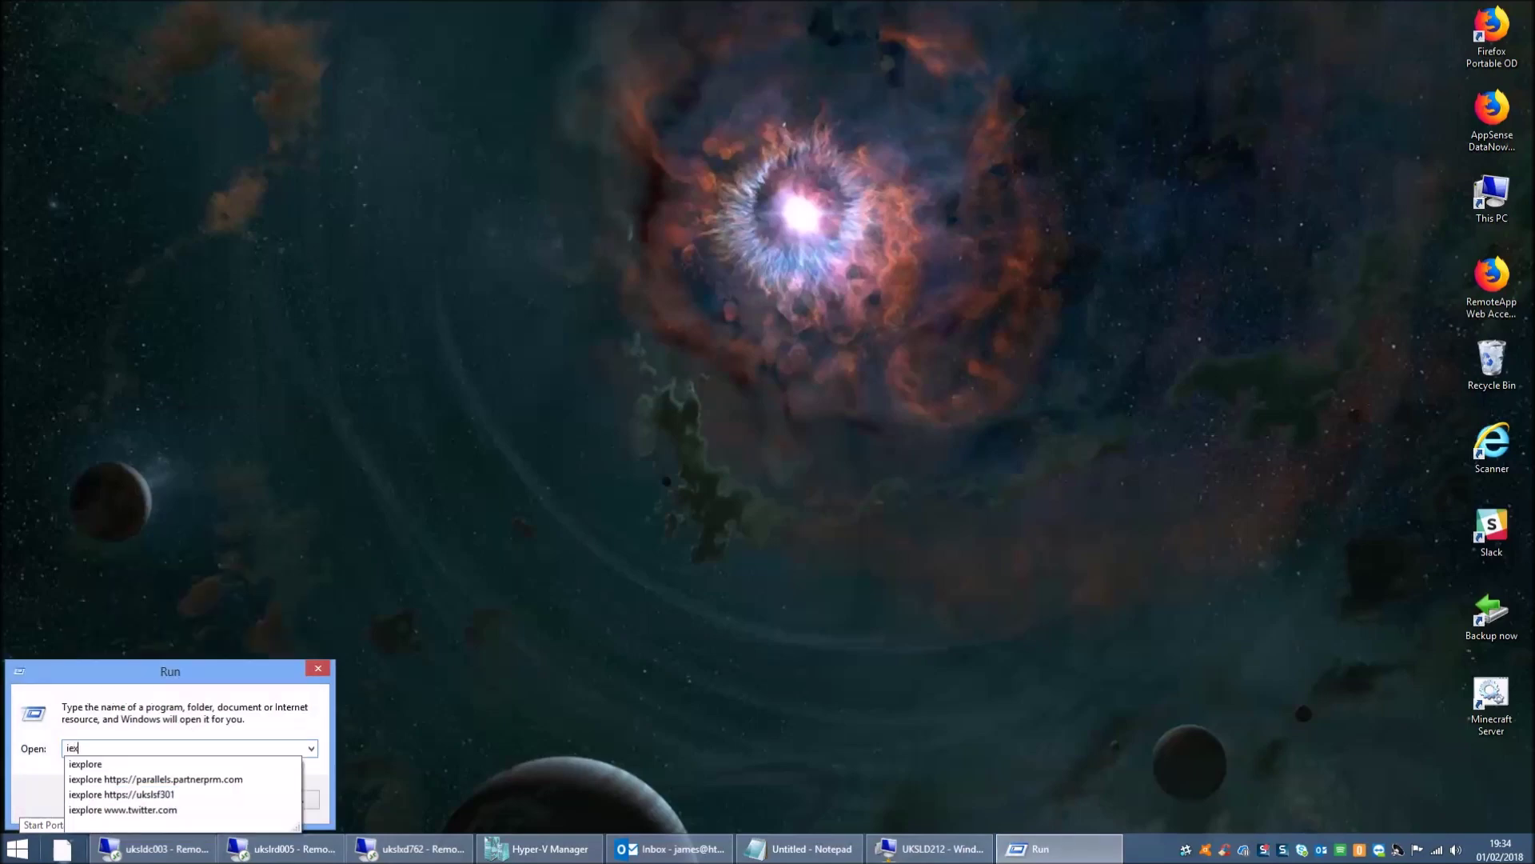
key("Down")
key("Down")
key("Down")
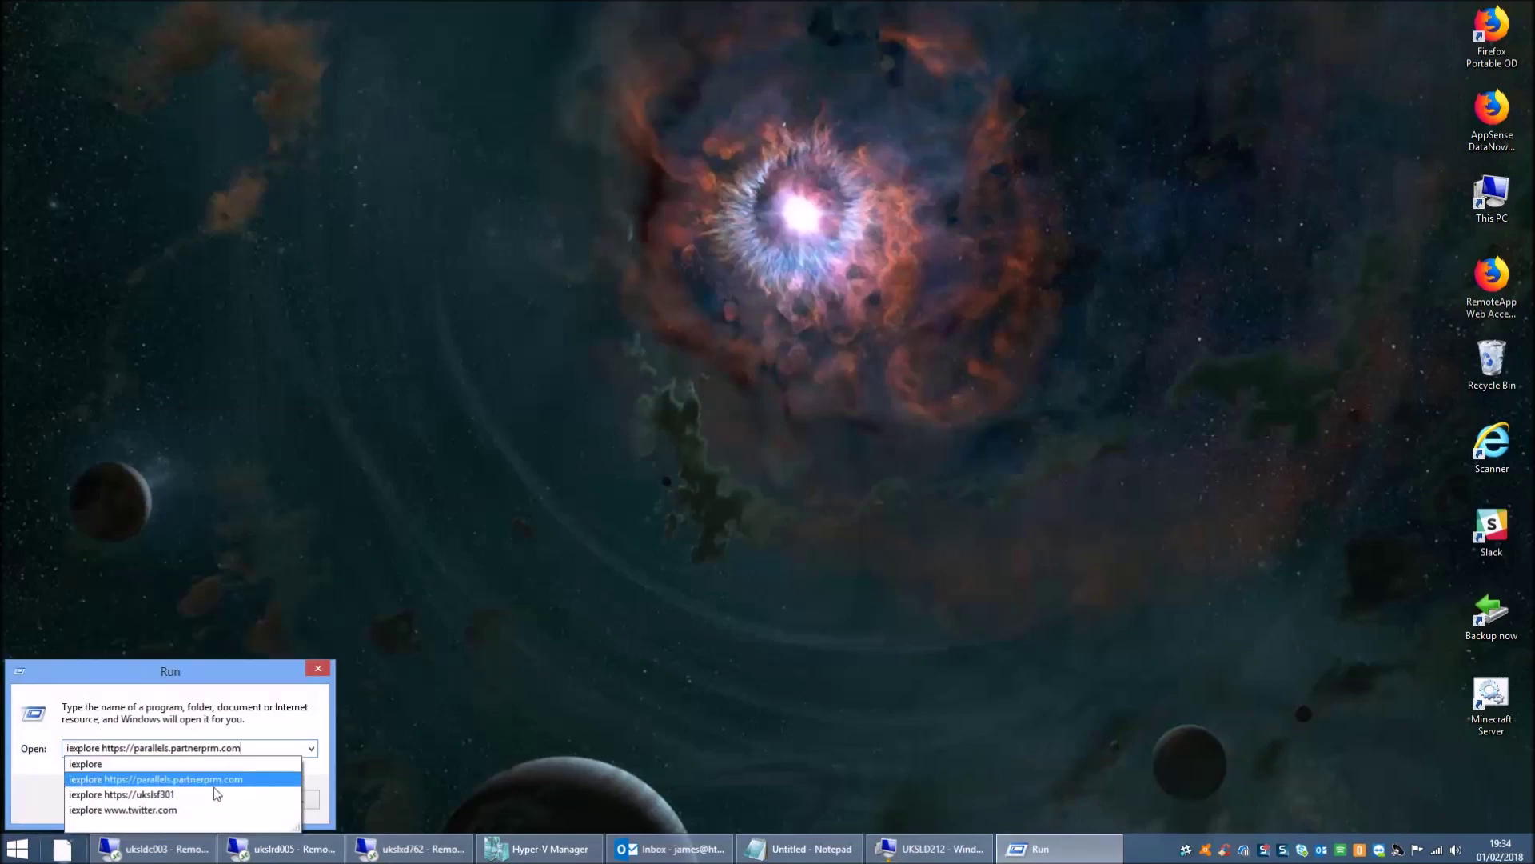
key("Return")
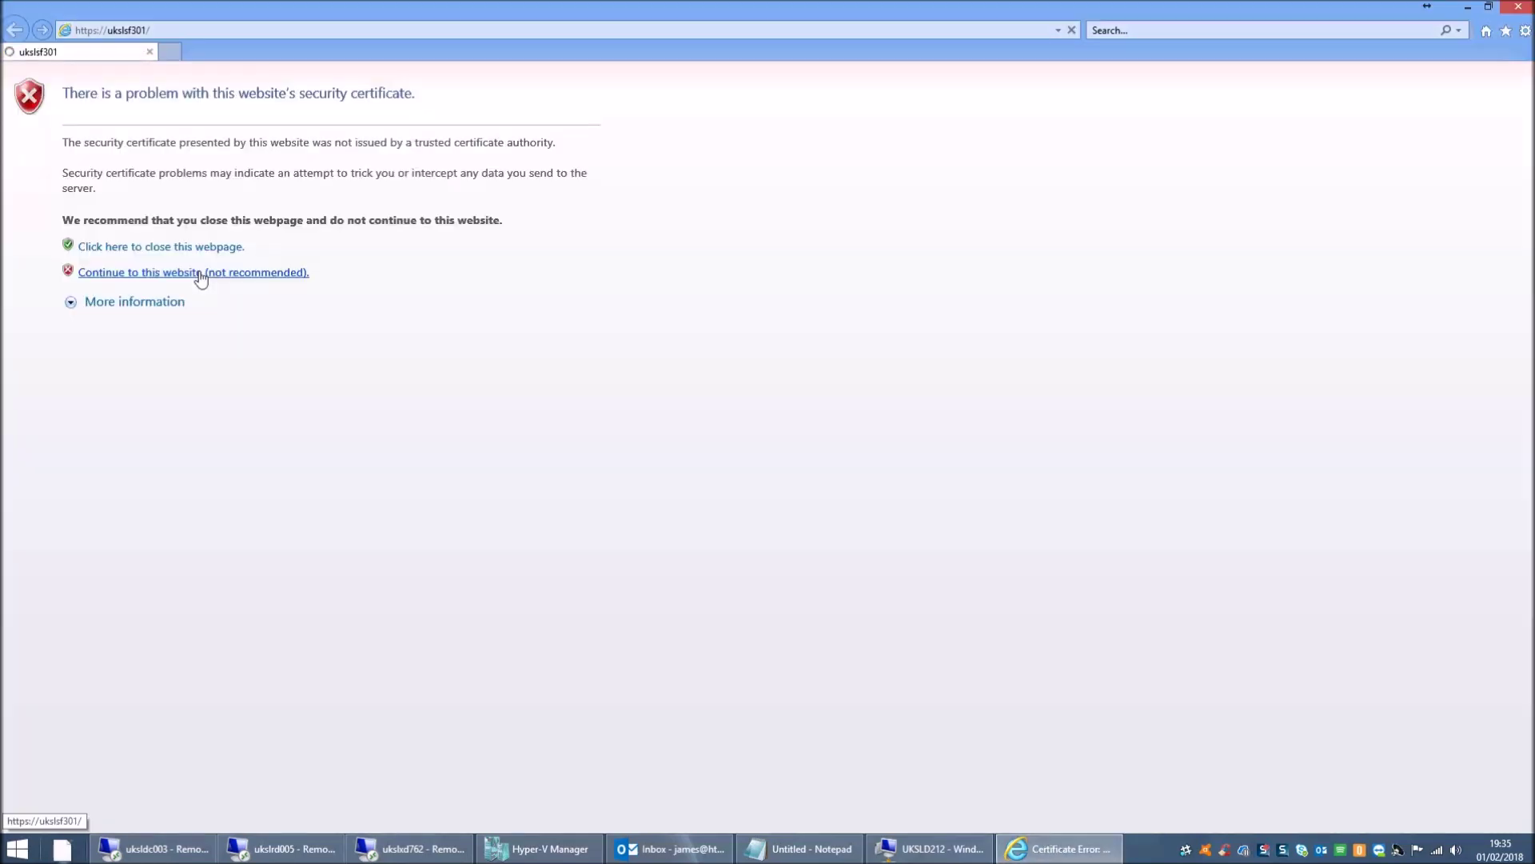
left_click(199, 273)
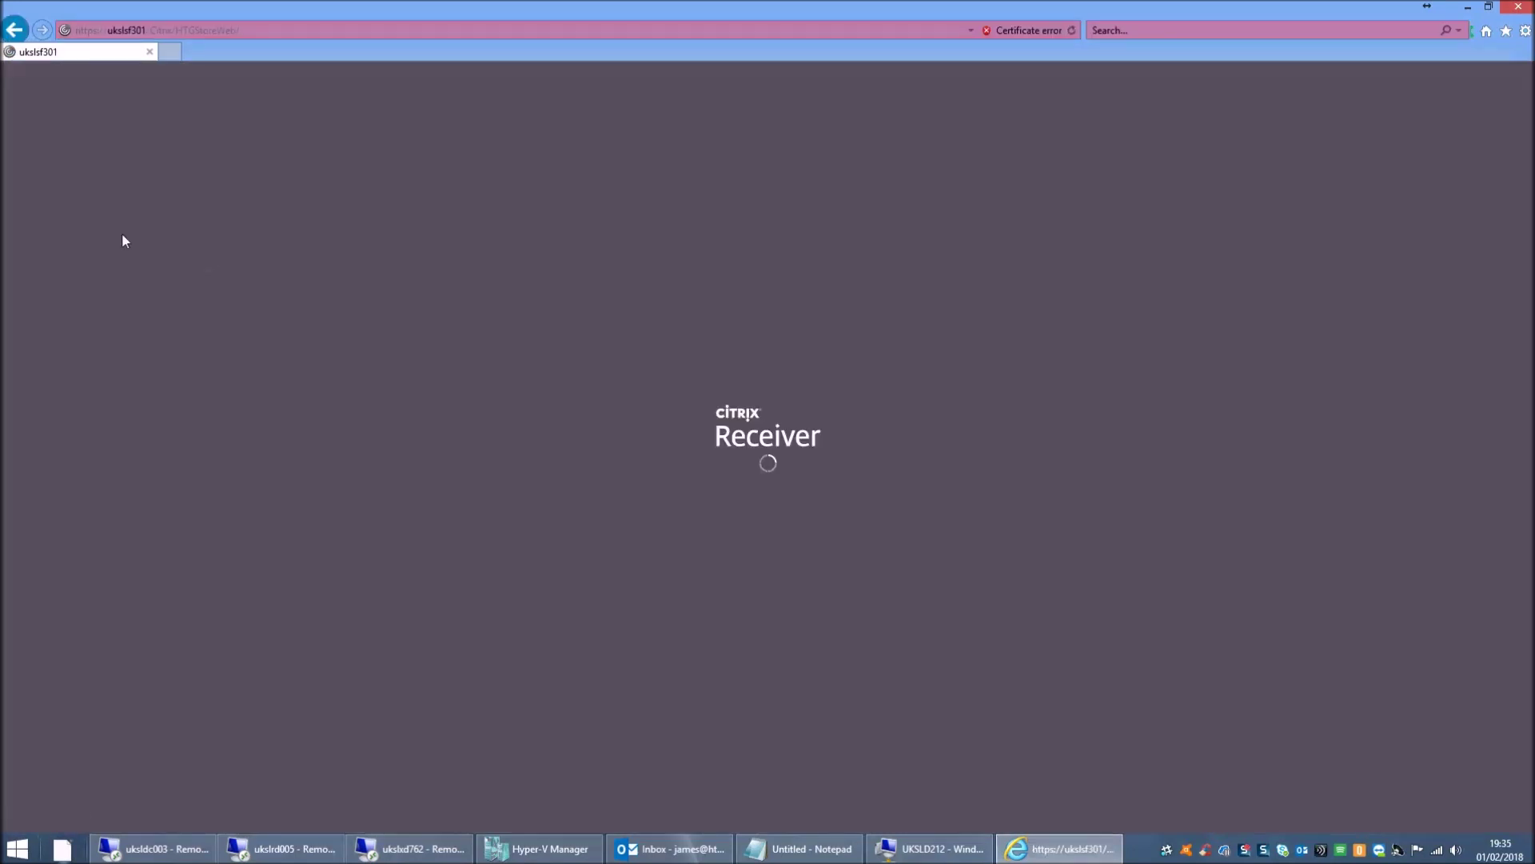
Log on with the domain user name and password, then launch Visio 2016 from APPS.
key("Tab")
type("•••••••••••")
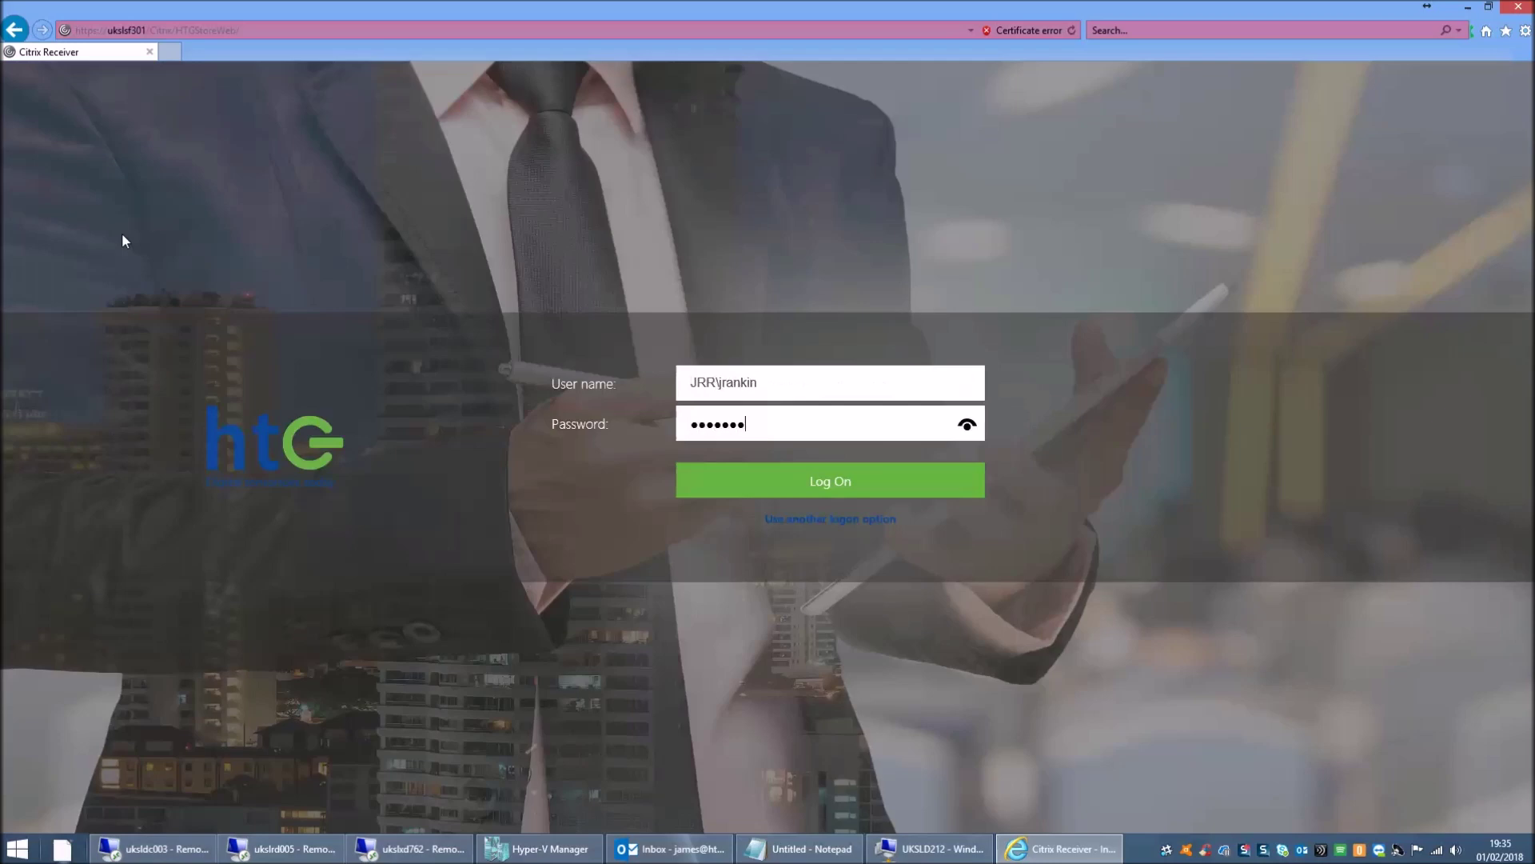
key("Return")
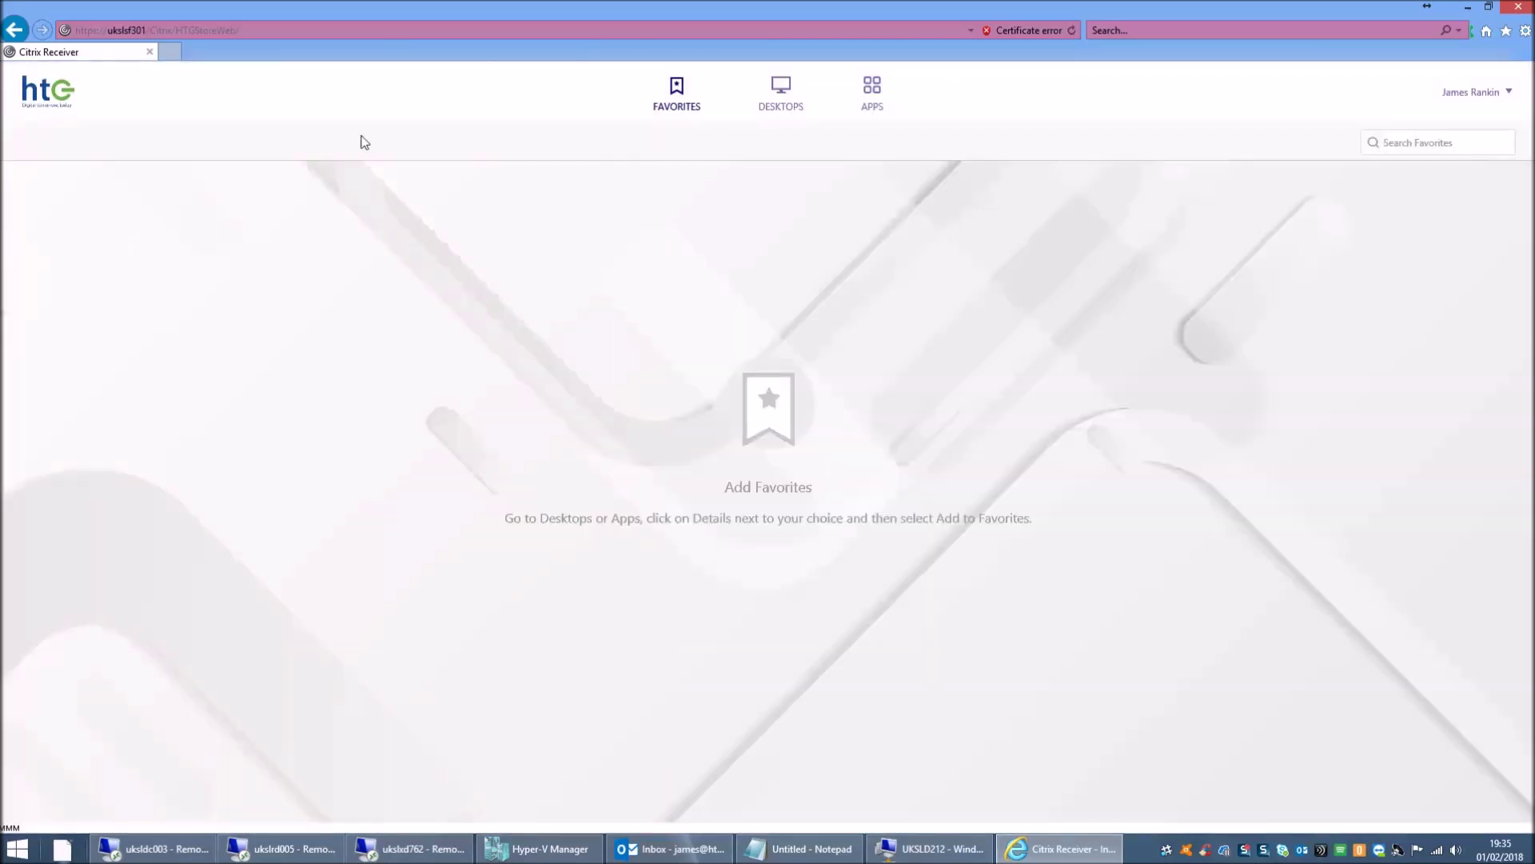
left_click(872, 105)
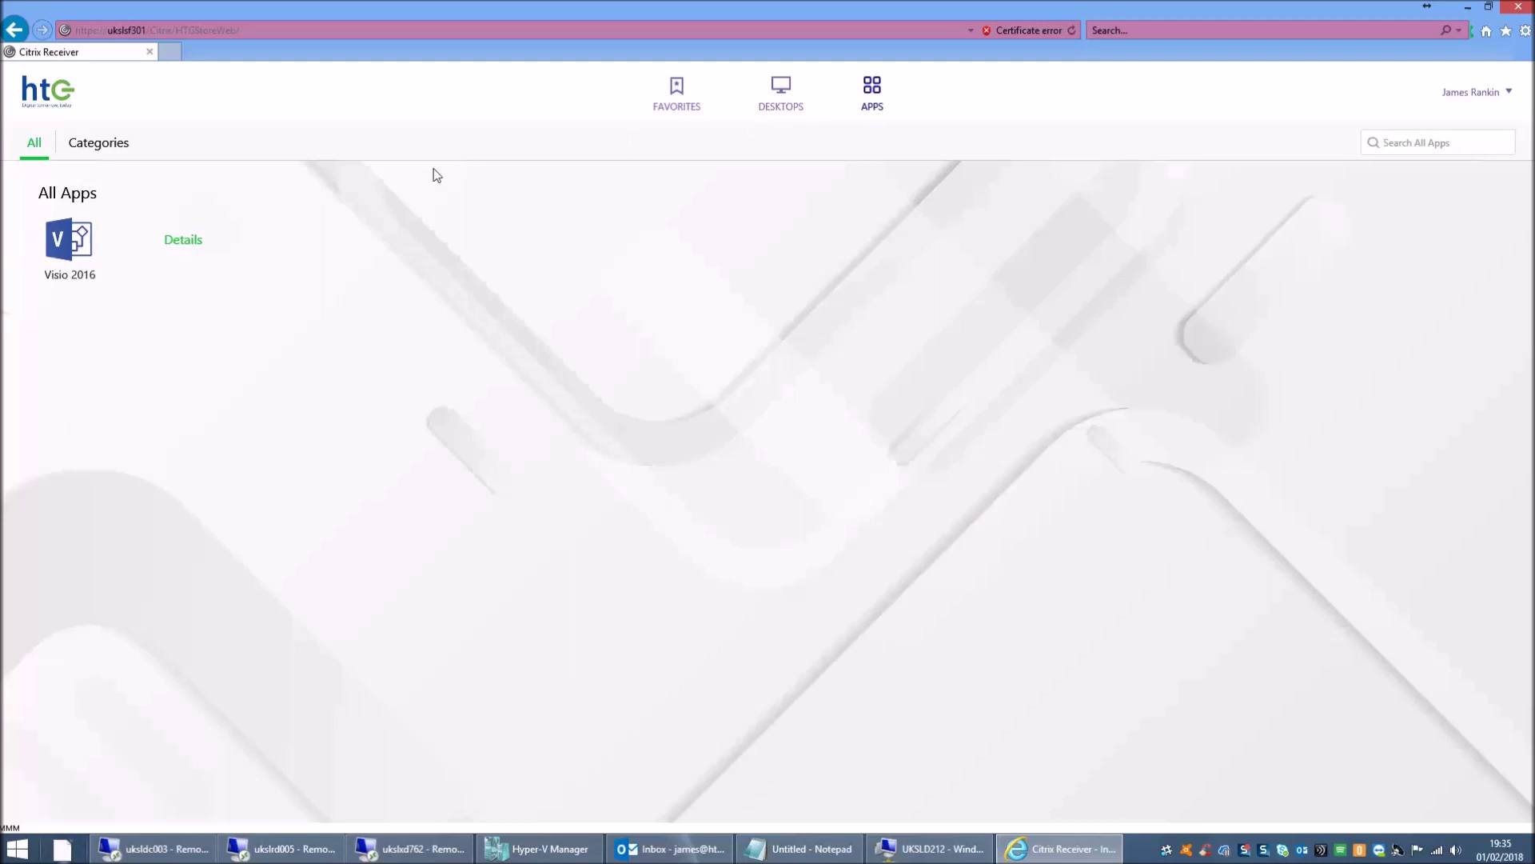
left_click(69, 251)
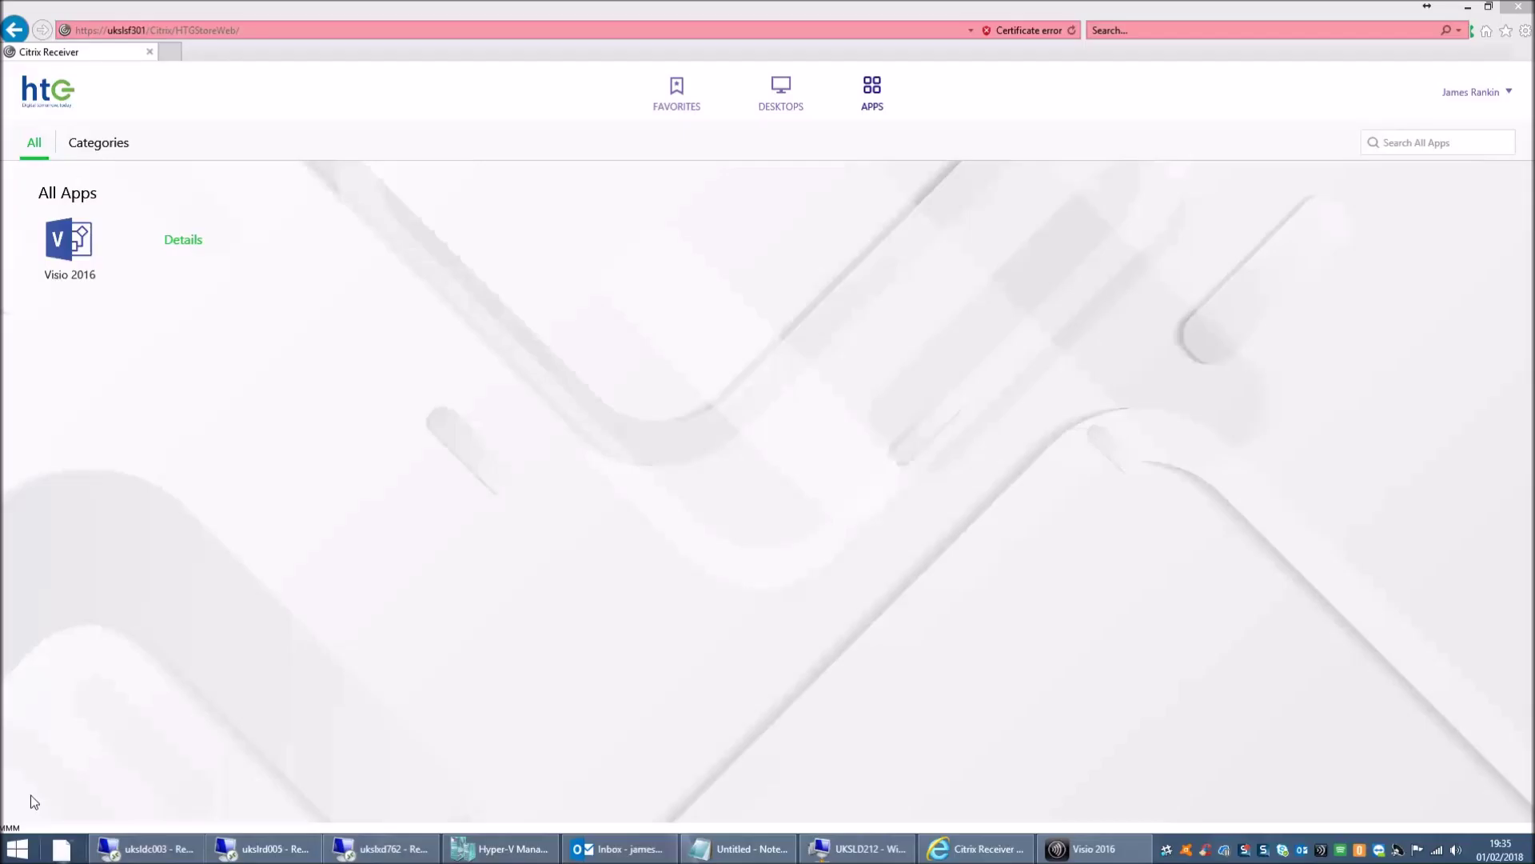
View the Visio 2016 launch window and dismiss its 'failed to start' error.
left_click(1112, 853)
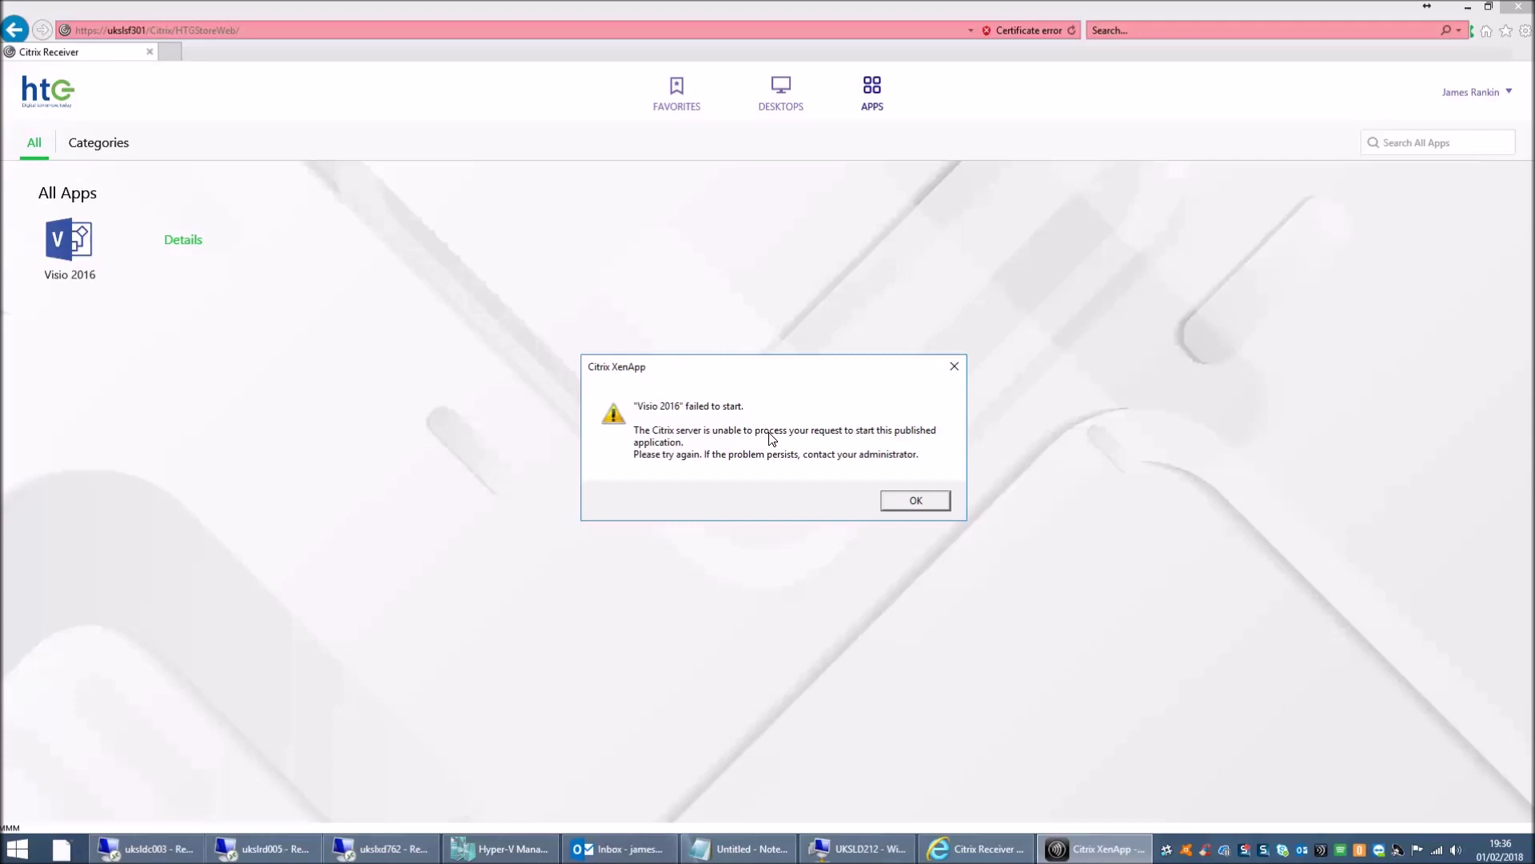
key("Return")
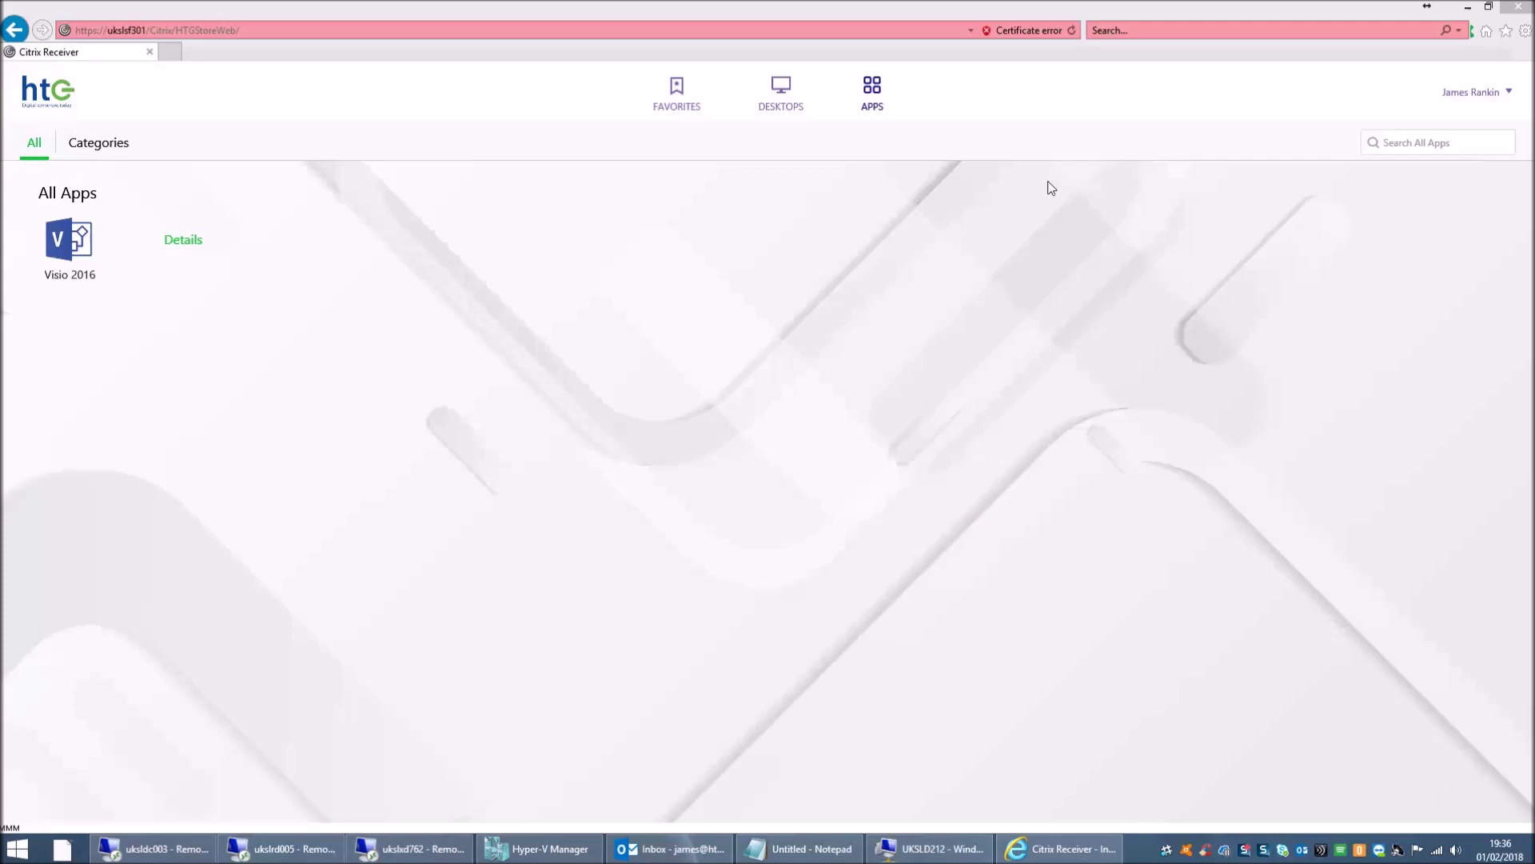
Log off Citrix Receiver on the host and close its browser window.
left_click(1470, 92)
left_click(1460, 189)
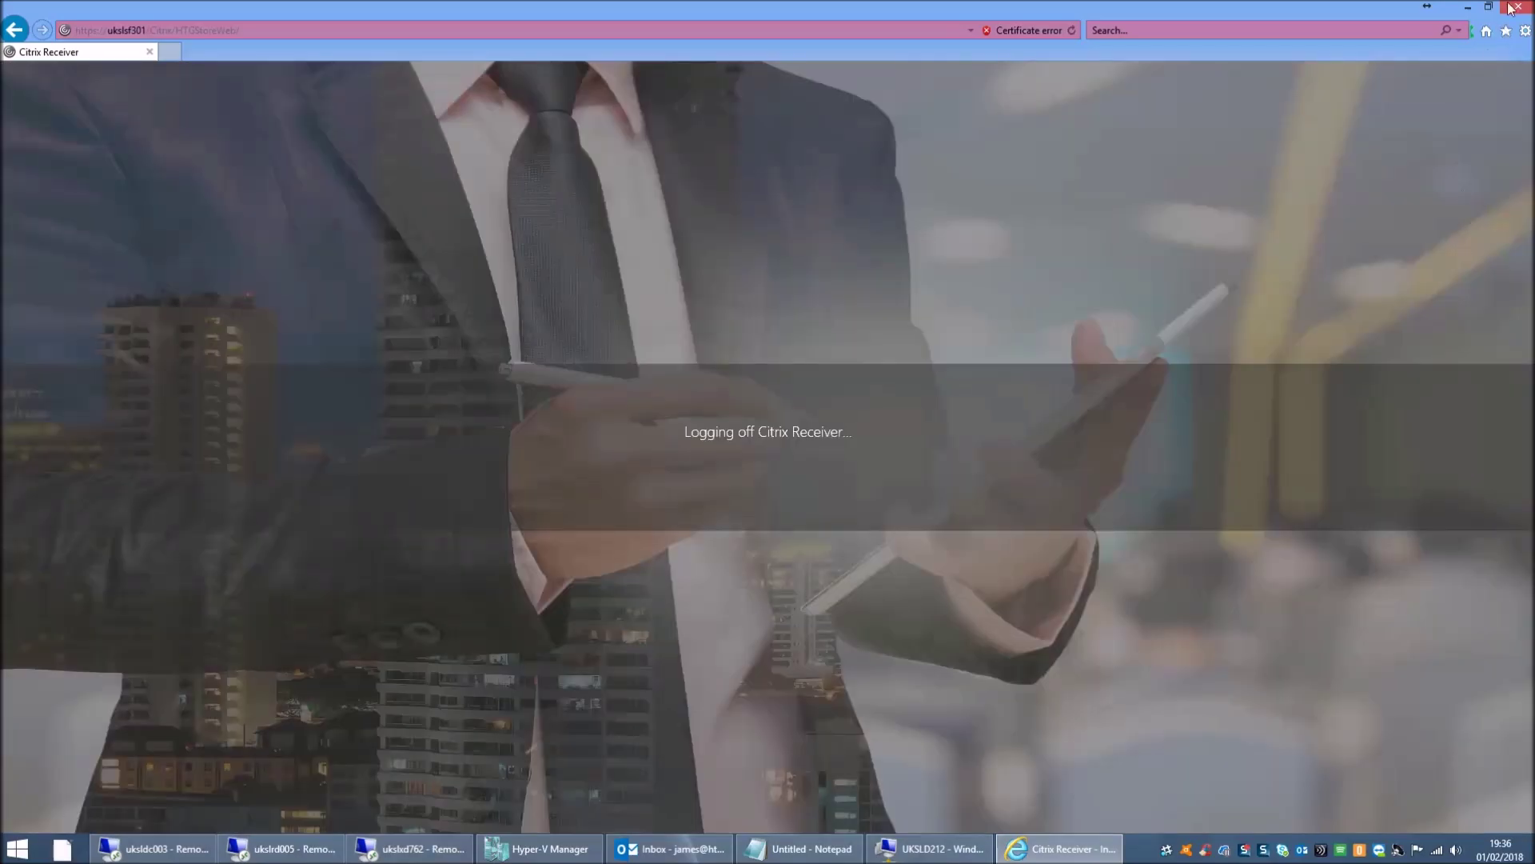
left_click(1514, 8)
Sign in to the UKSLD212 VM with its account password and open Internet Explorer there.
left_click(927, 848)
left_click(1005, 353)
type("•")
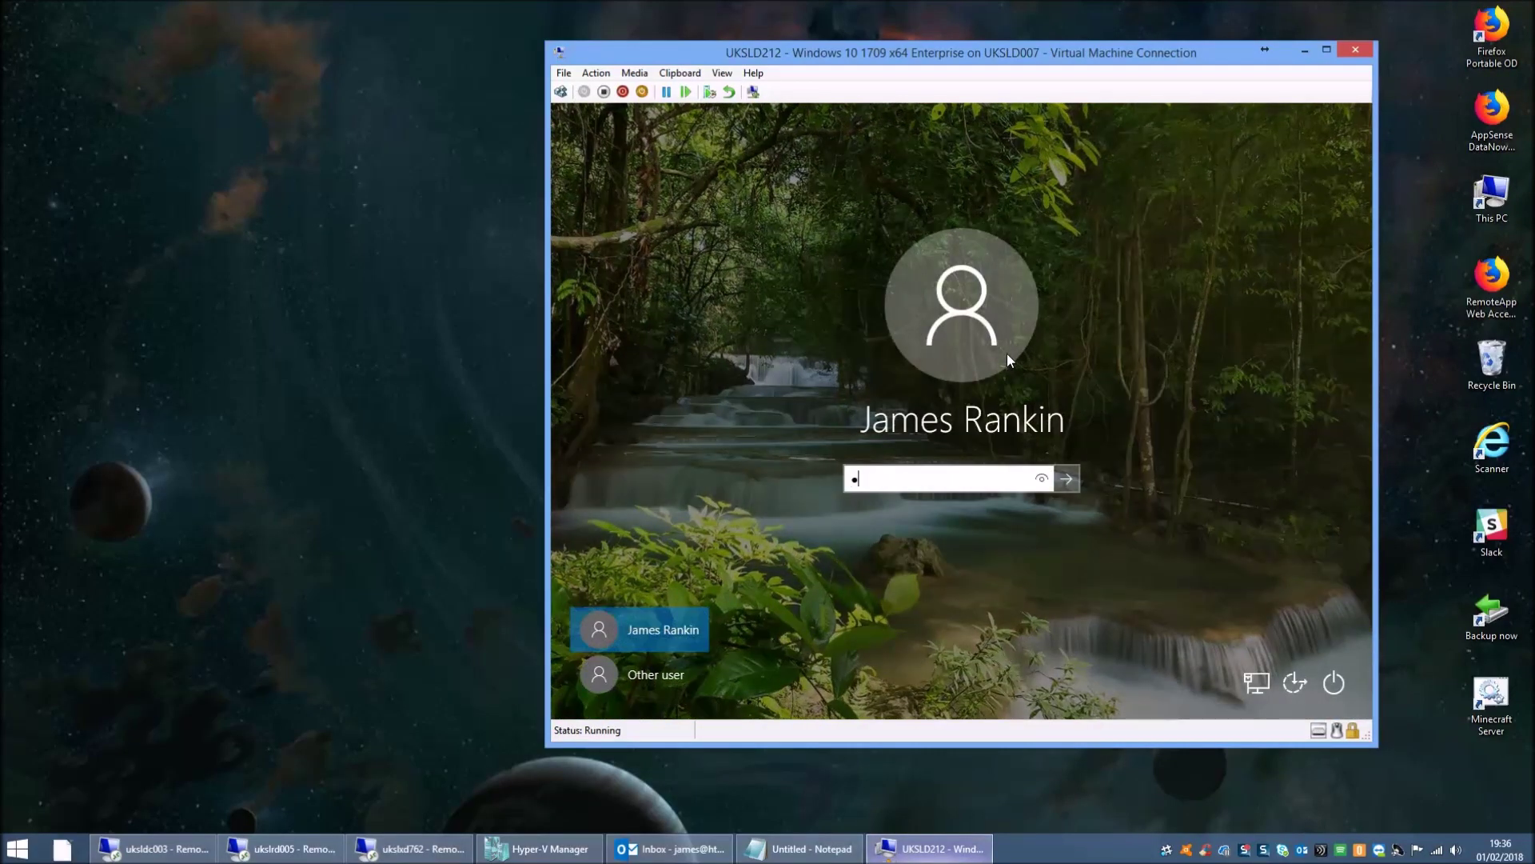
type("••••••••••")
key("Return")
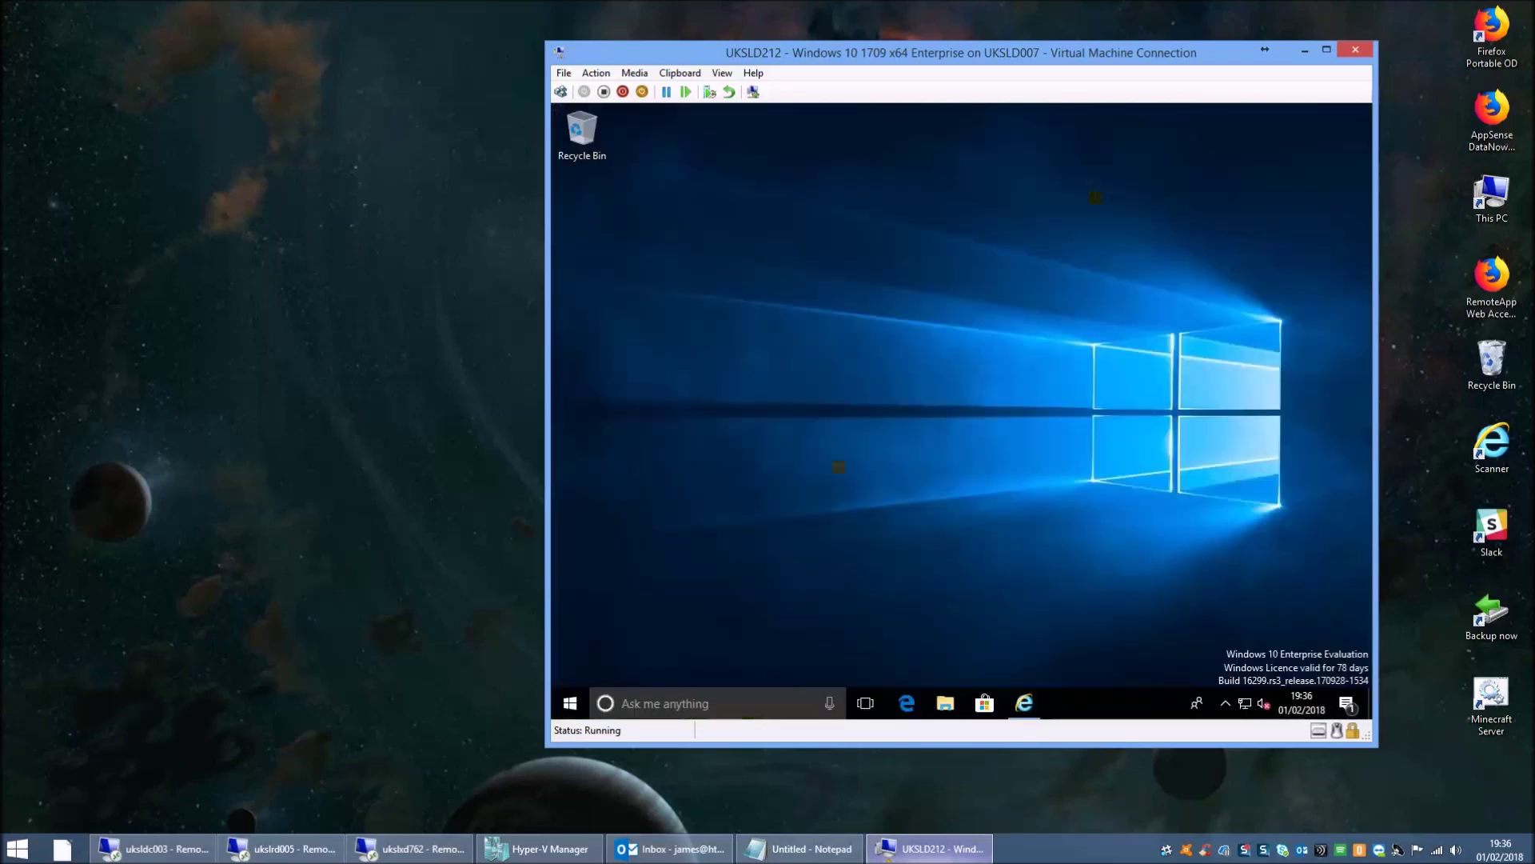
left_click(1025, 706)
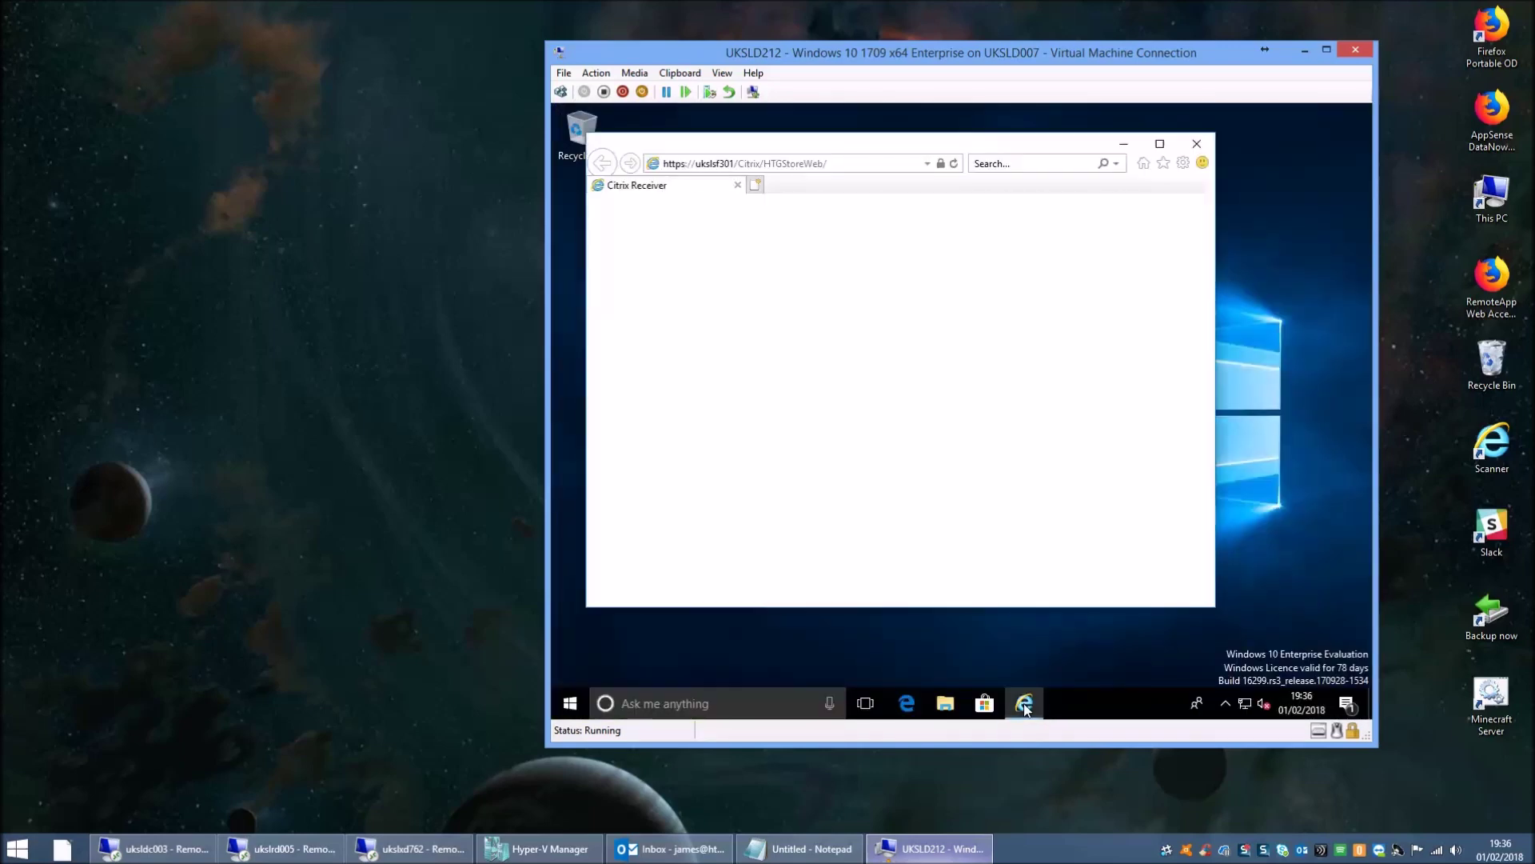
Log on to Citrix Receiver in the VM with the domain user name and password.
left_click(919, 492)
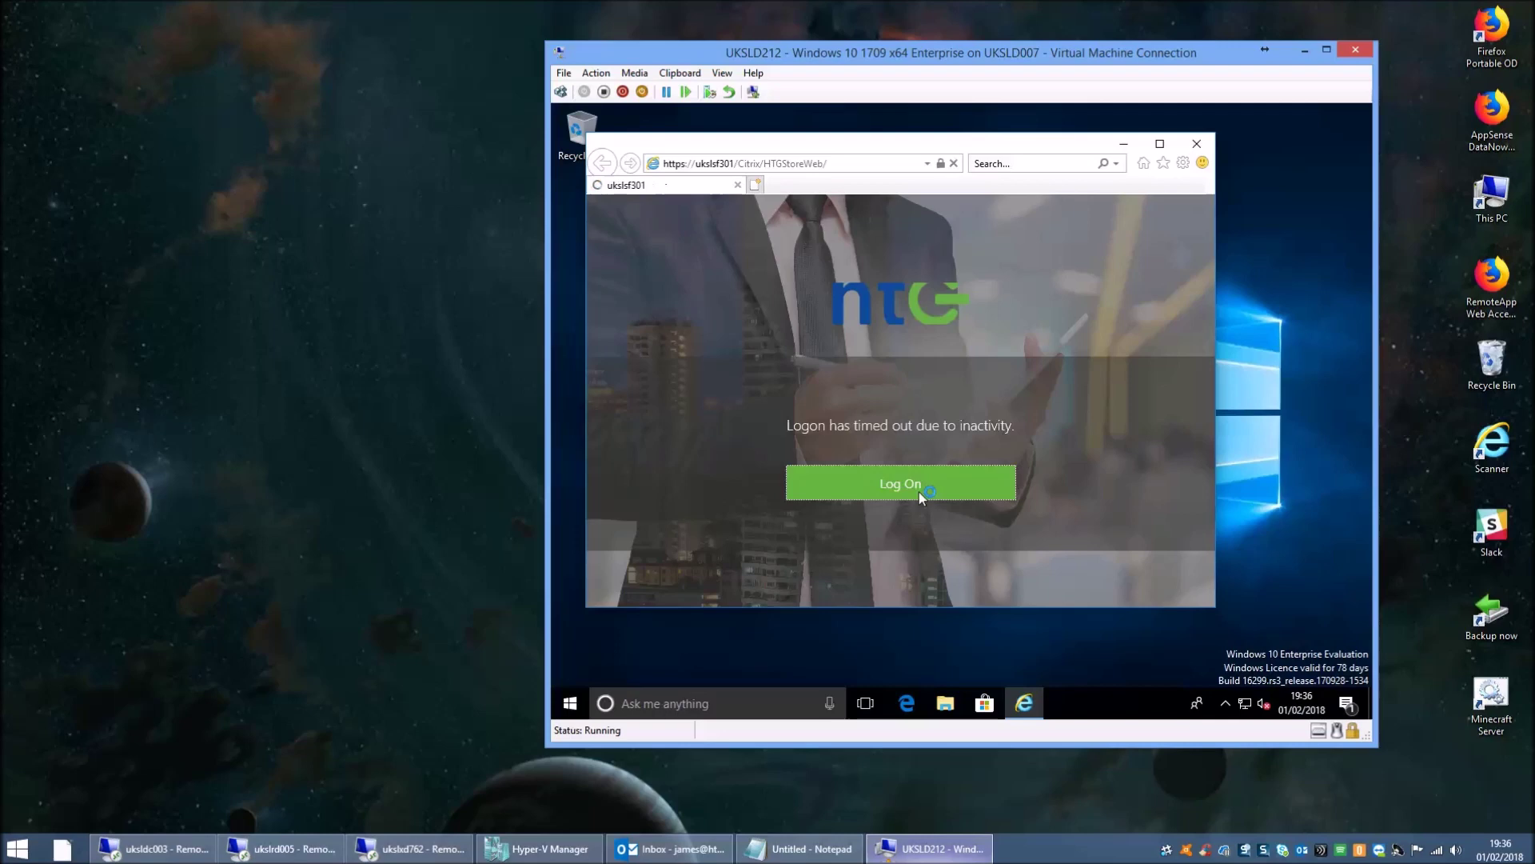
left_click(911, 506)
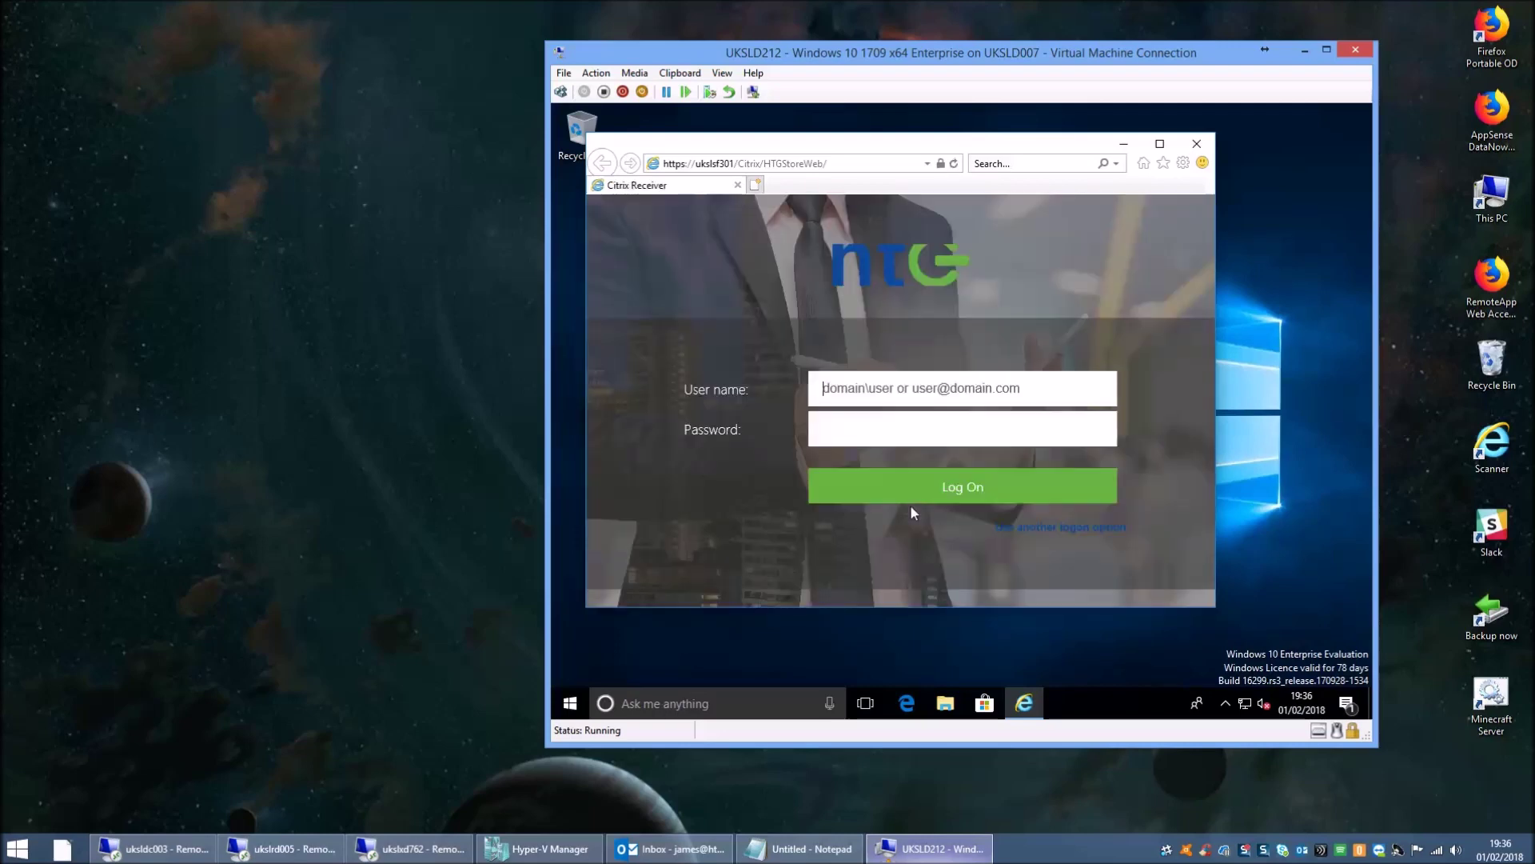
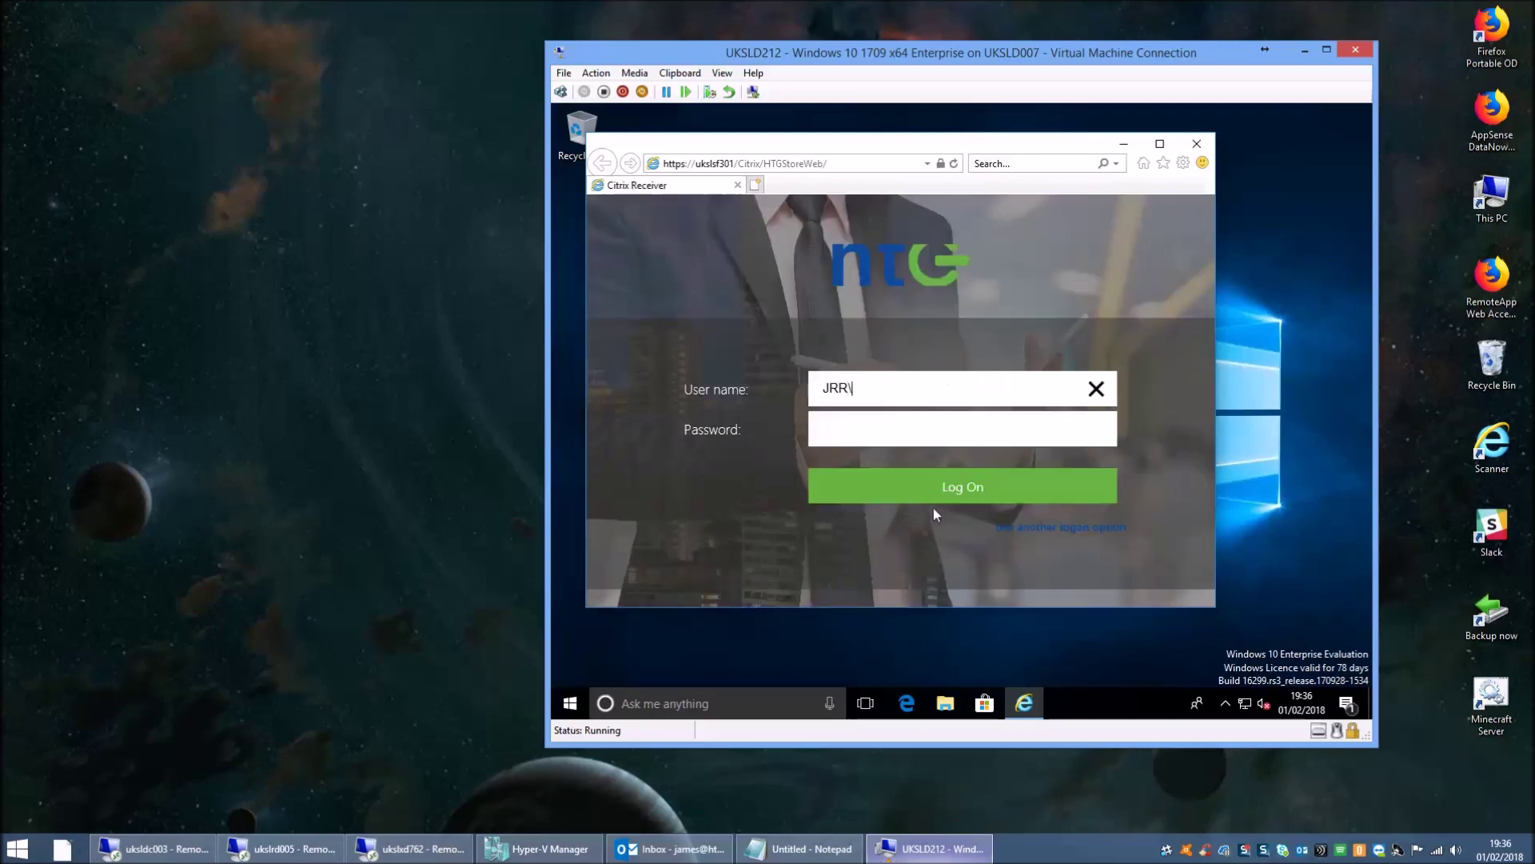
key("Tab")
type("••••••")
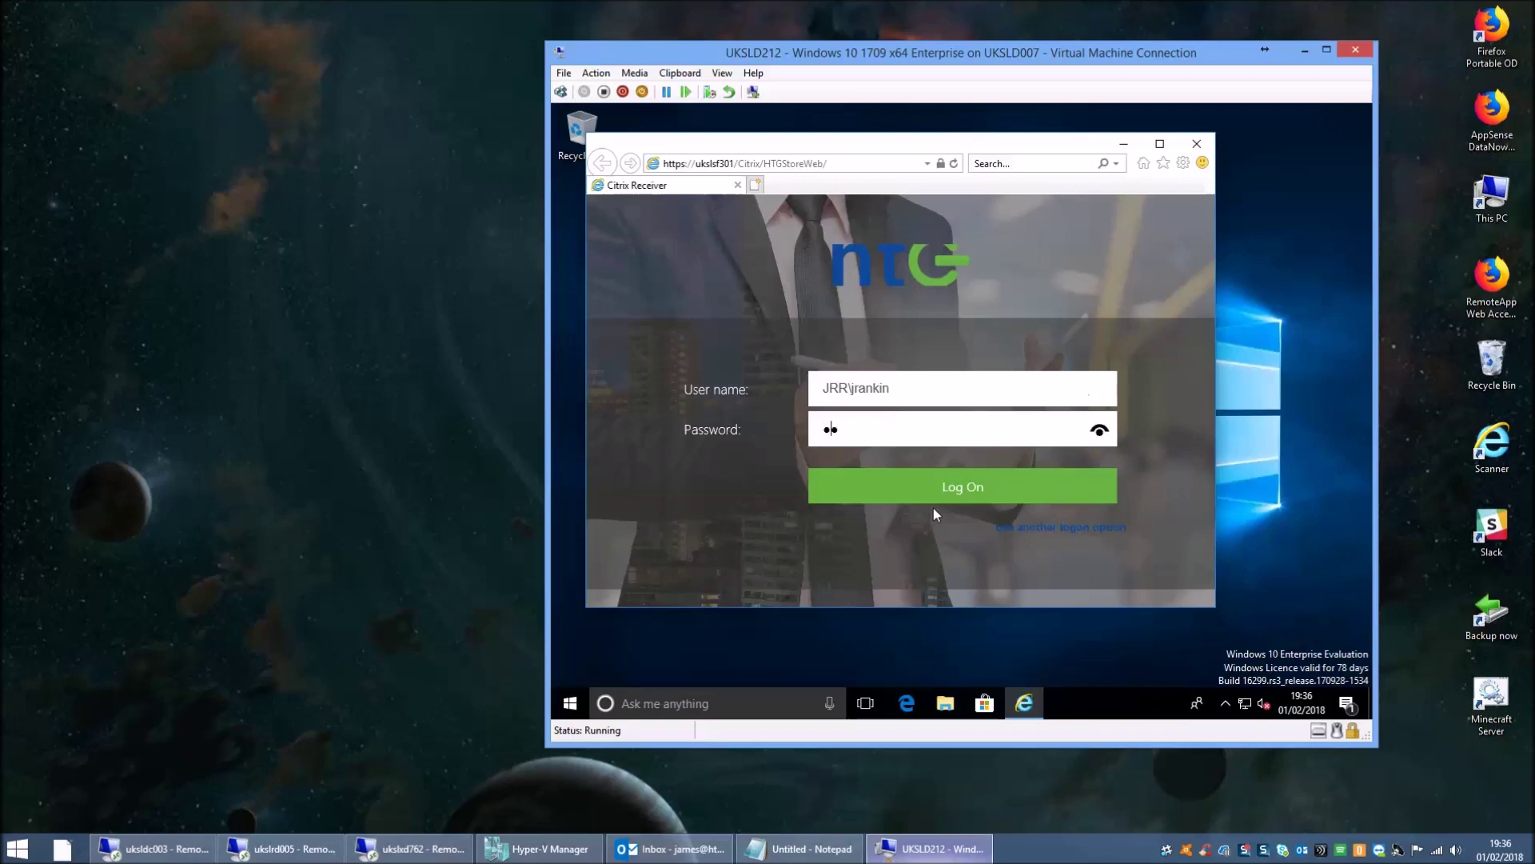
type("••••")
key("Return")
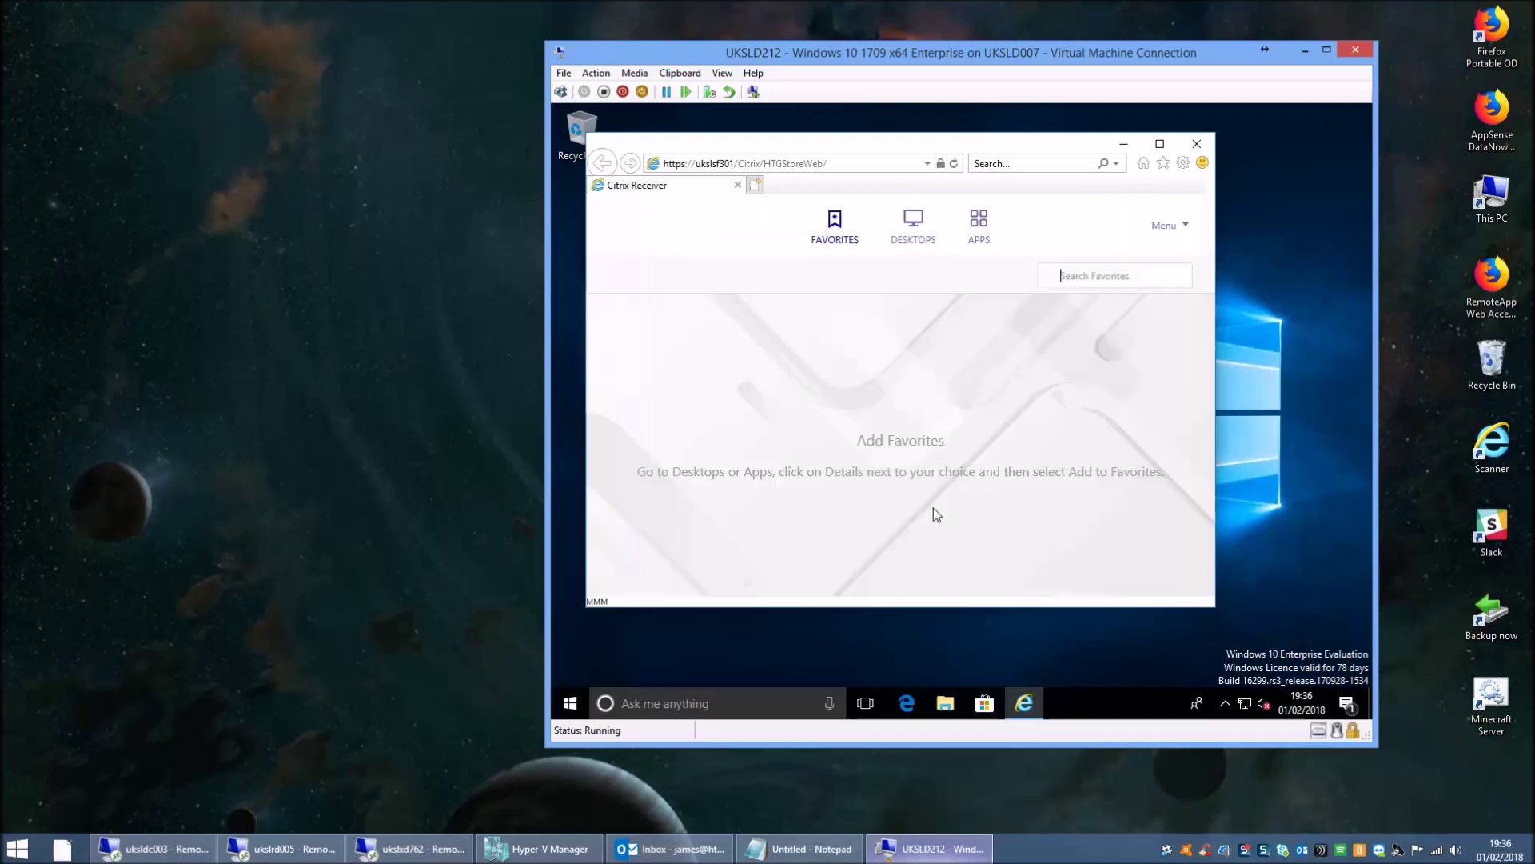
Launch Visio 2016 from the APPS list, then minimise the Receiver browser.
left_click(977, 243)
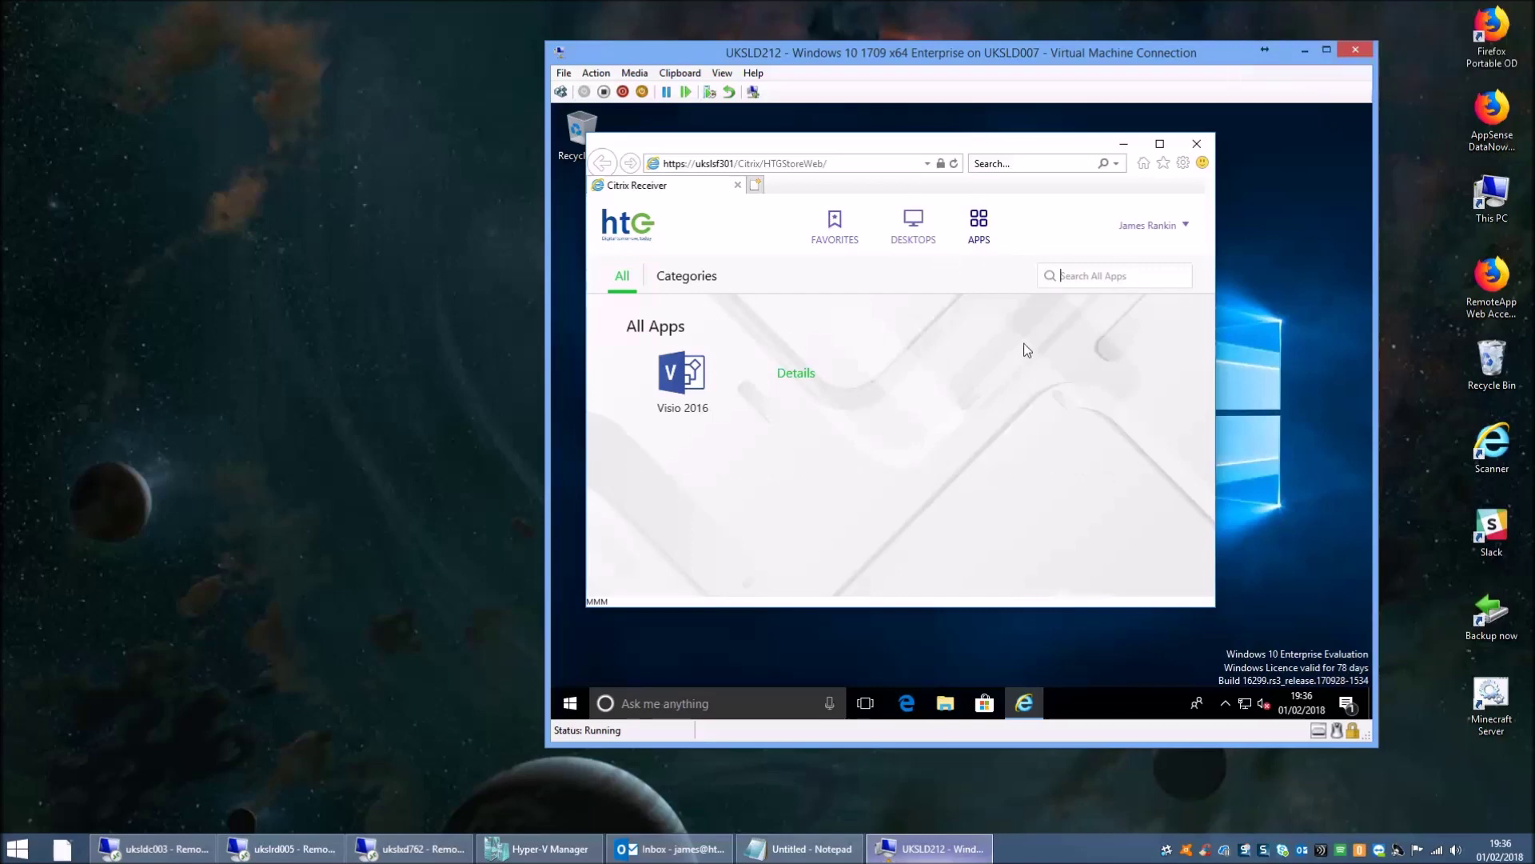
left_click(676, 390)
left_click(1135, 145)
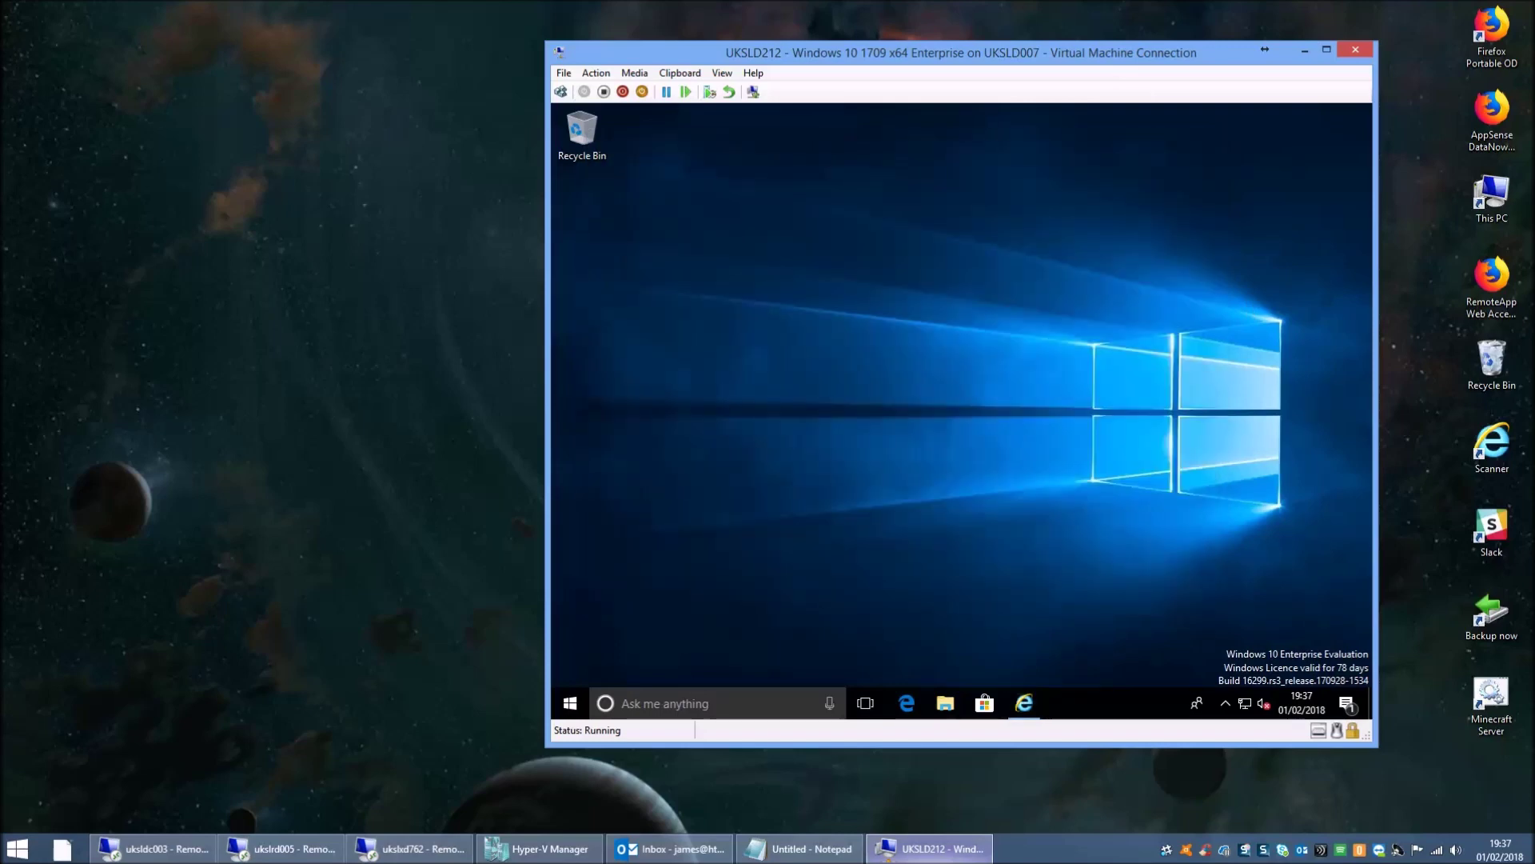
Launch Visio 2016 from the Receiver browser, create a Blank Drawing, then close Visio.
left_click(1025, 702)
left_click(697, 376)
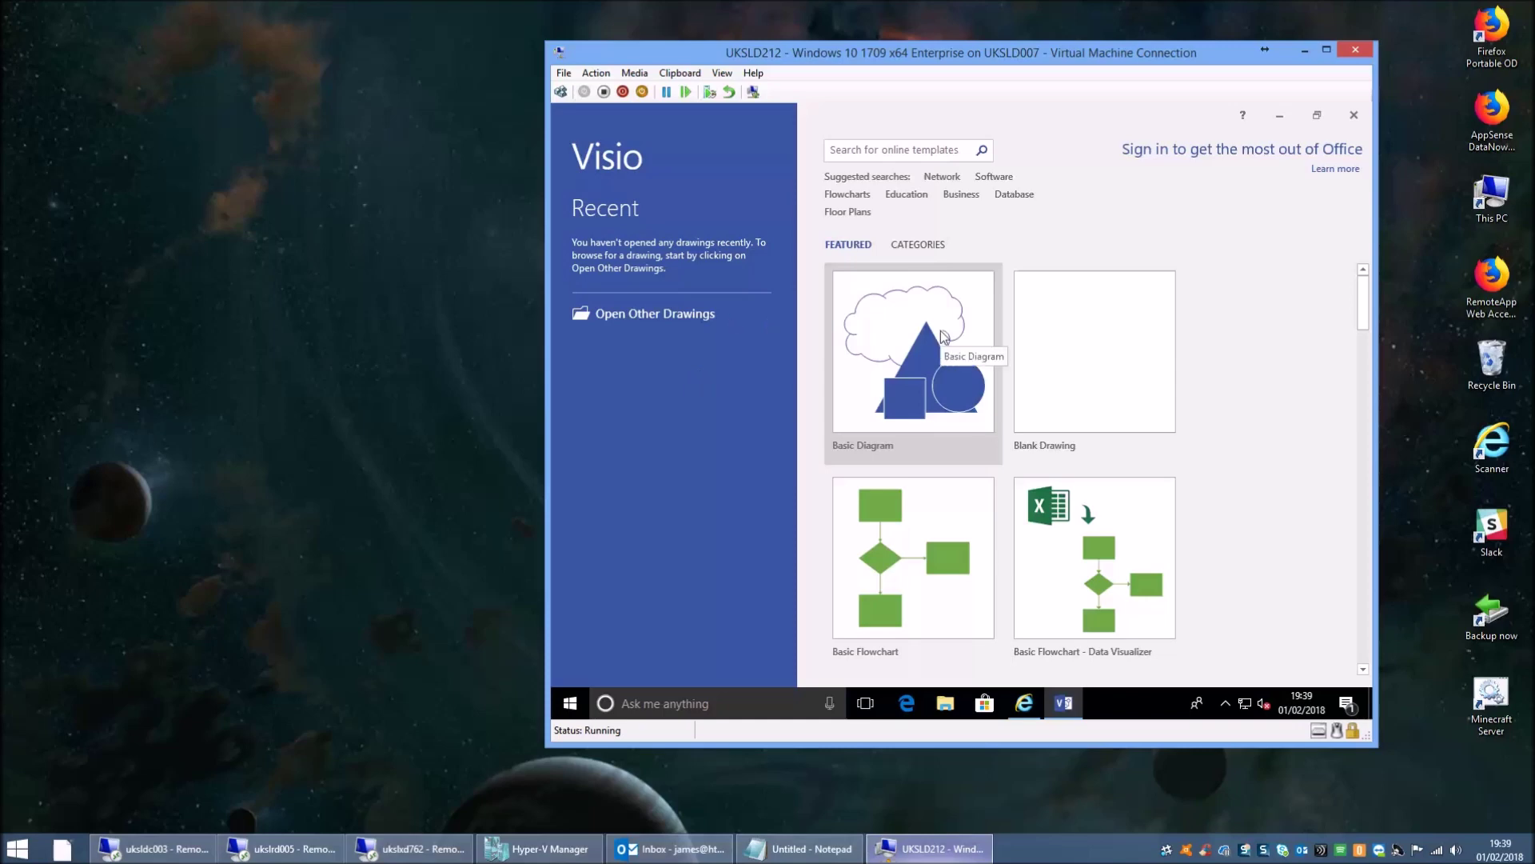
left_click(1056, 382)
left_click(955, 421)
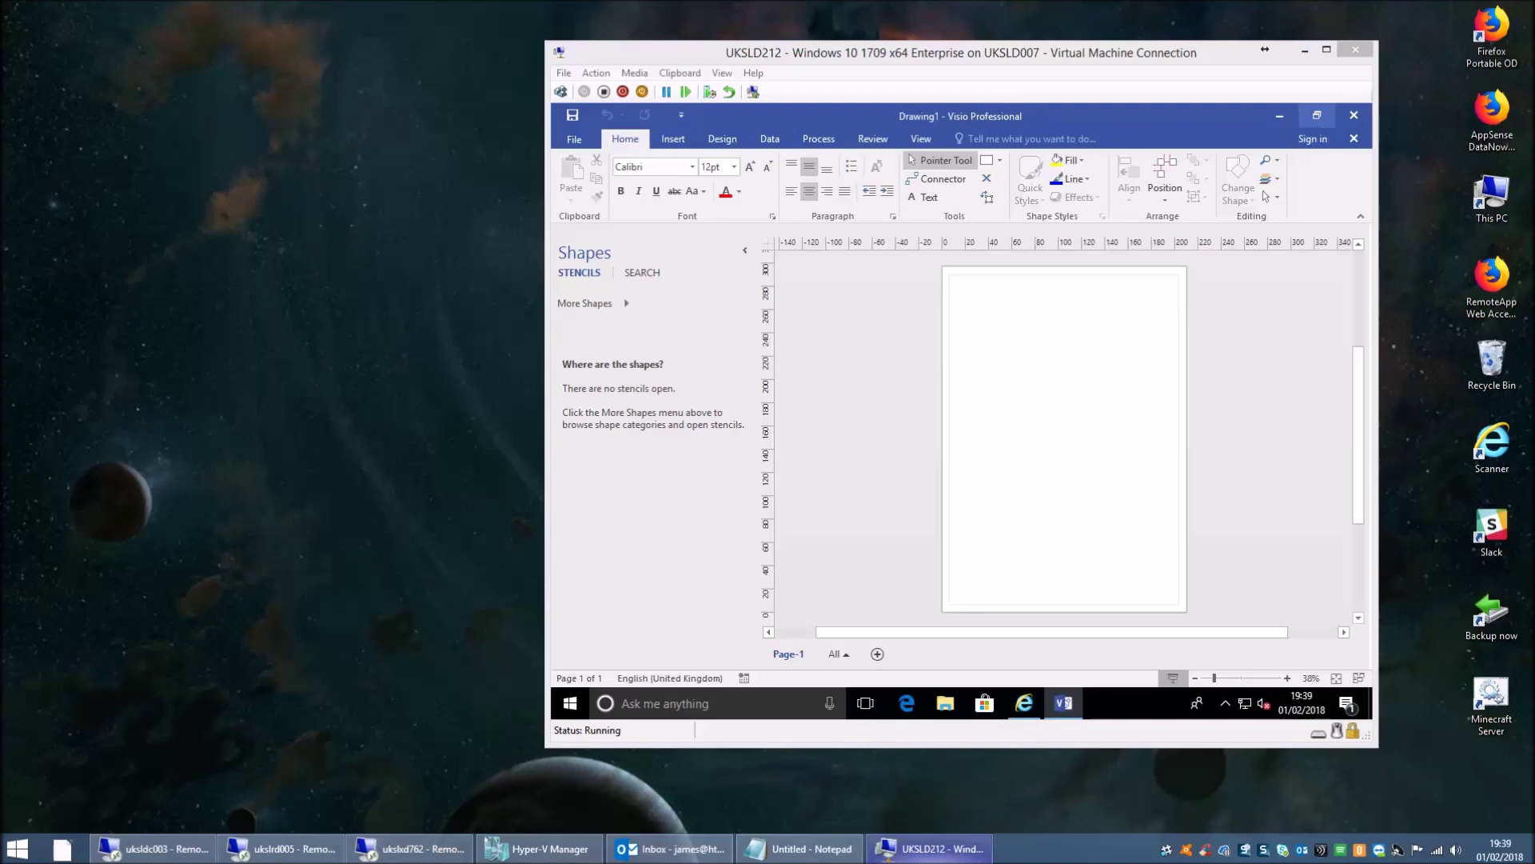
left_click(1357, 116)
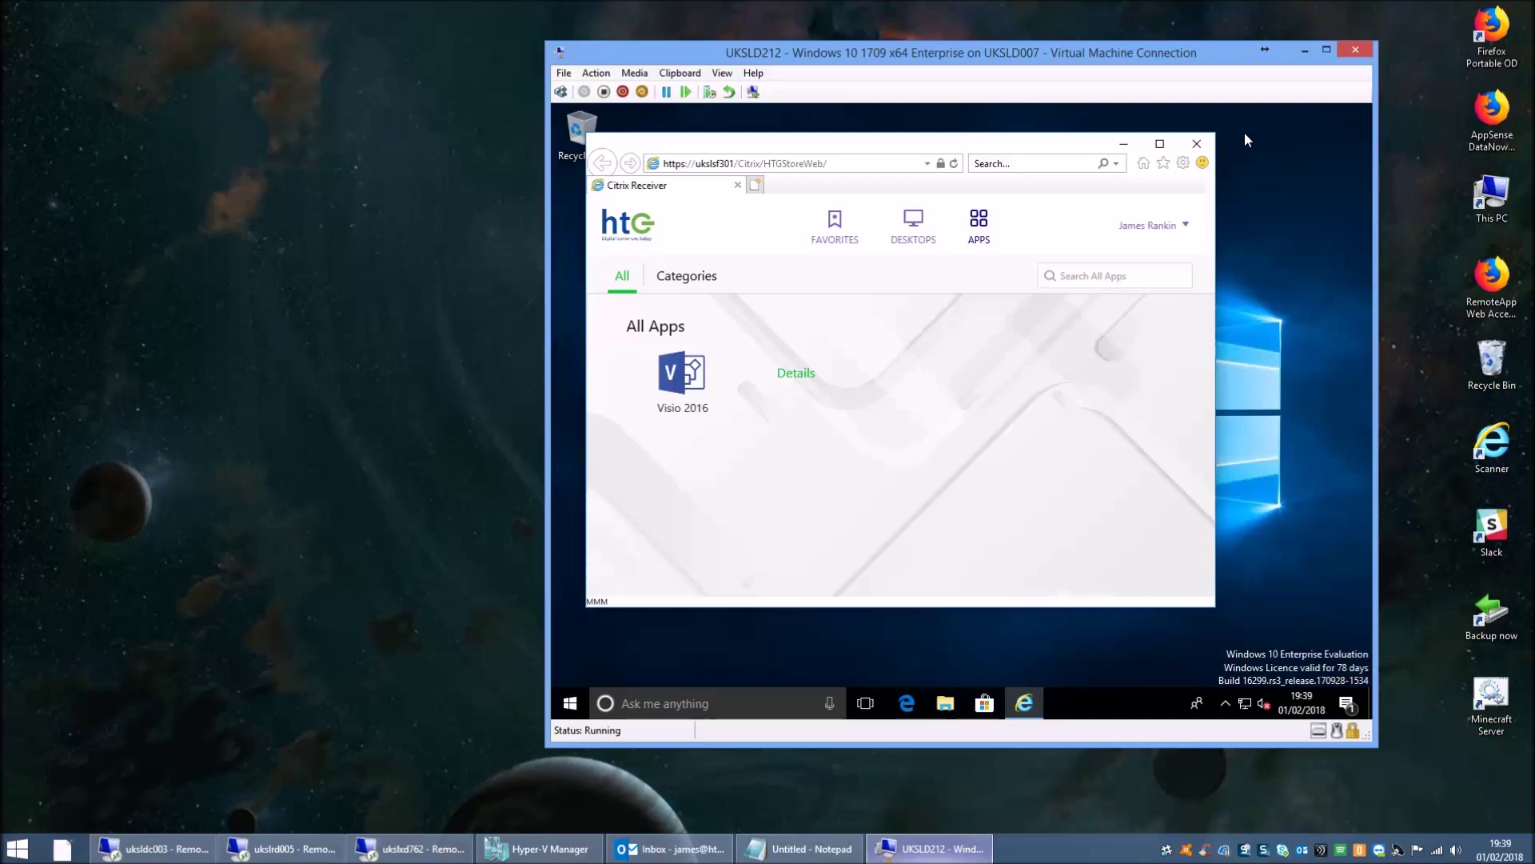
Close the VM's Receiver browser, set aside Citrix Studio, and switch to the ukslrd005 server session.
left_click(1197, 144)
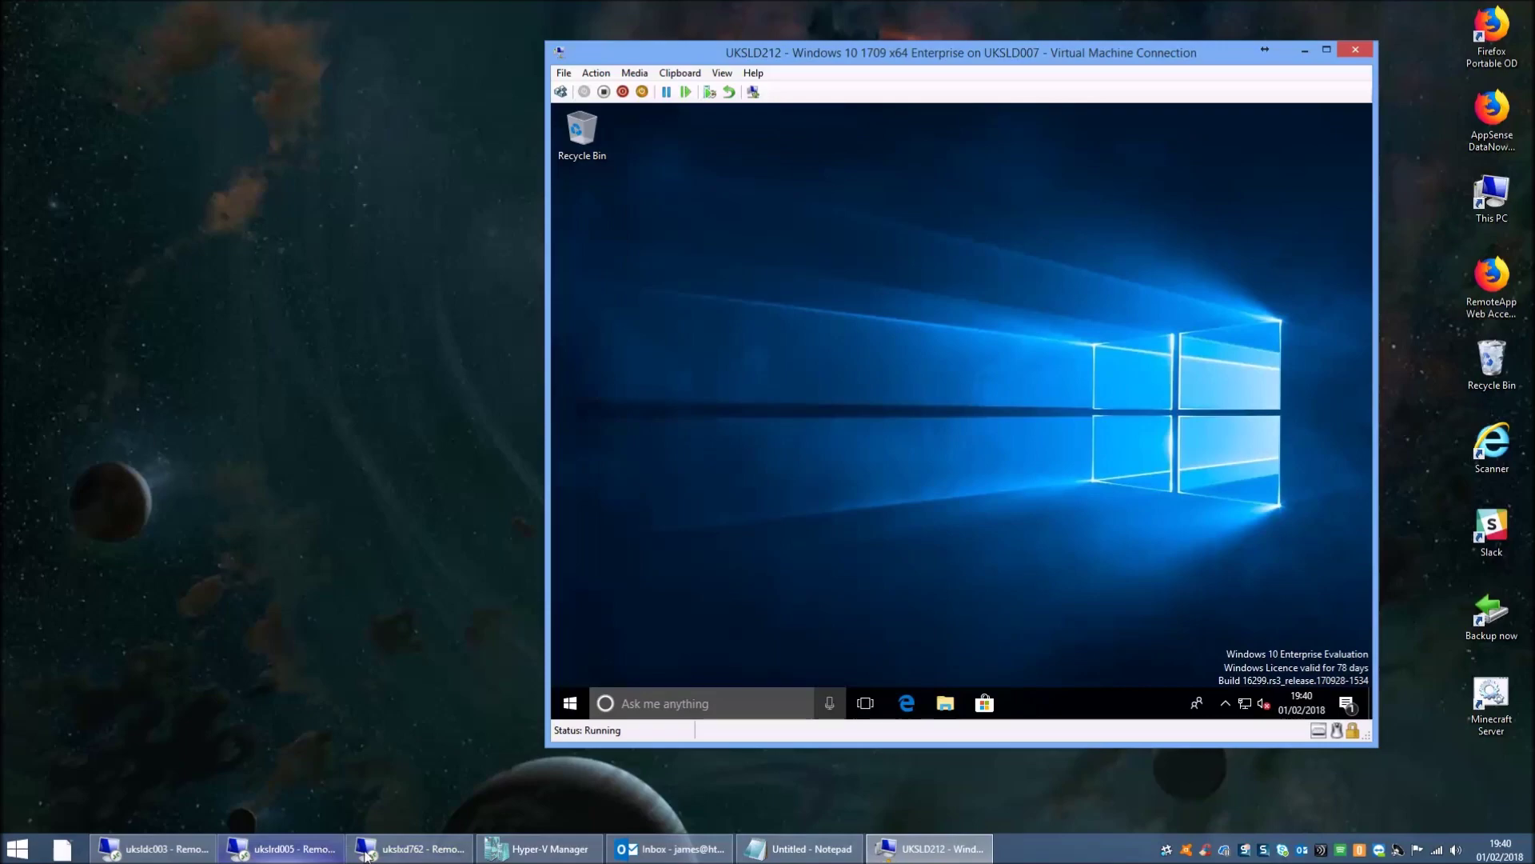
left_click(390, 853)
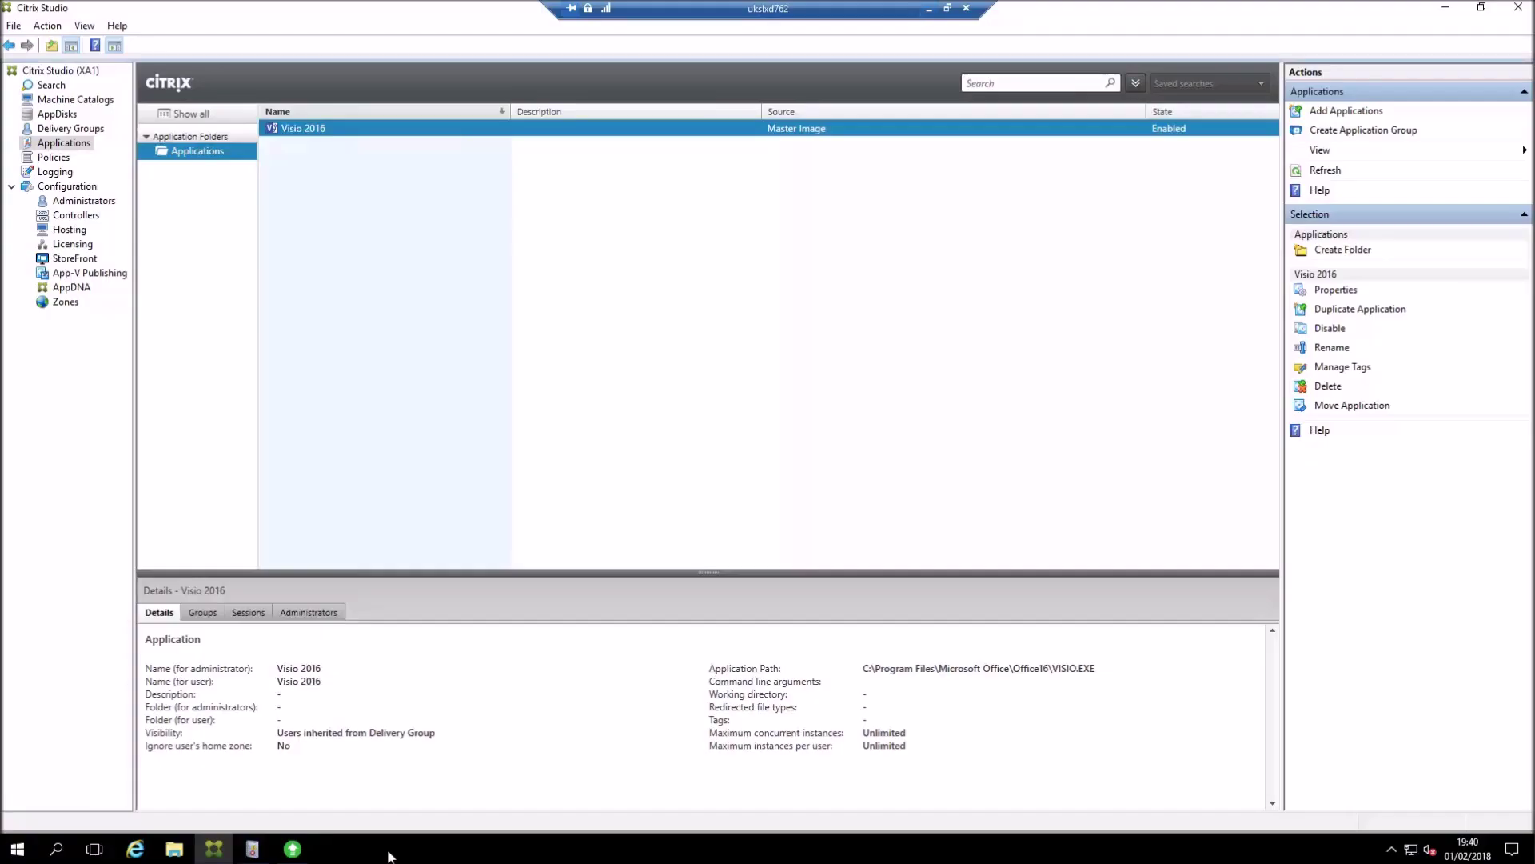
left_click(929, 9)
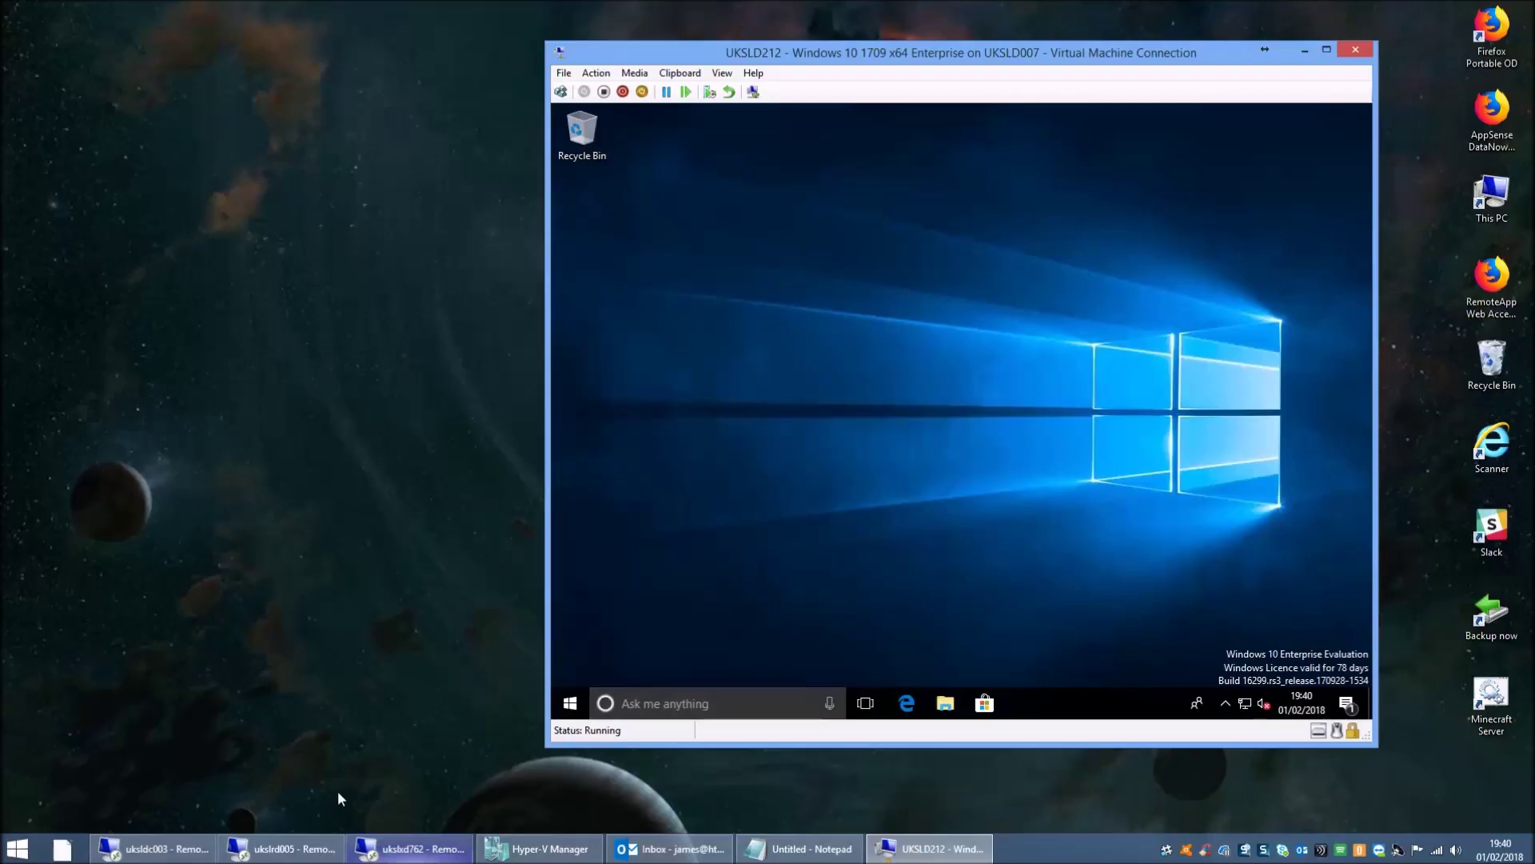
left_click(424, 848)
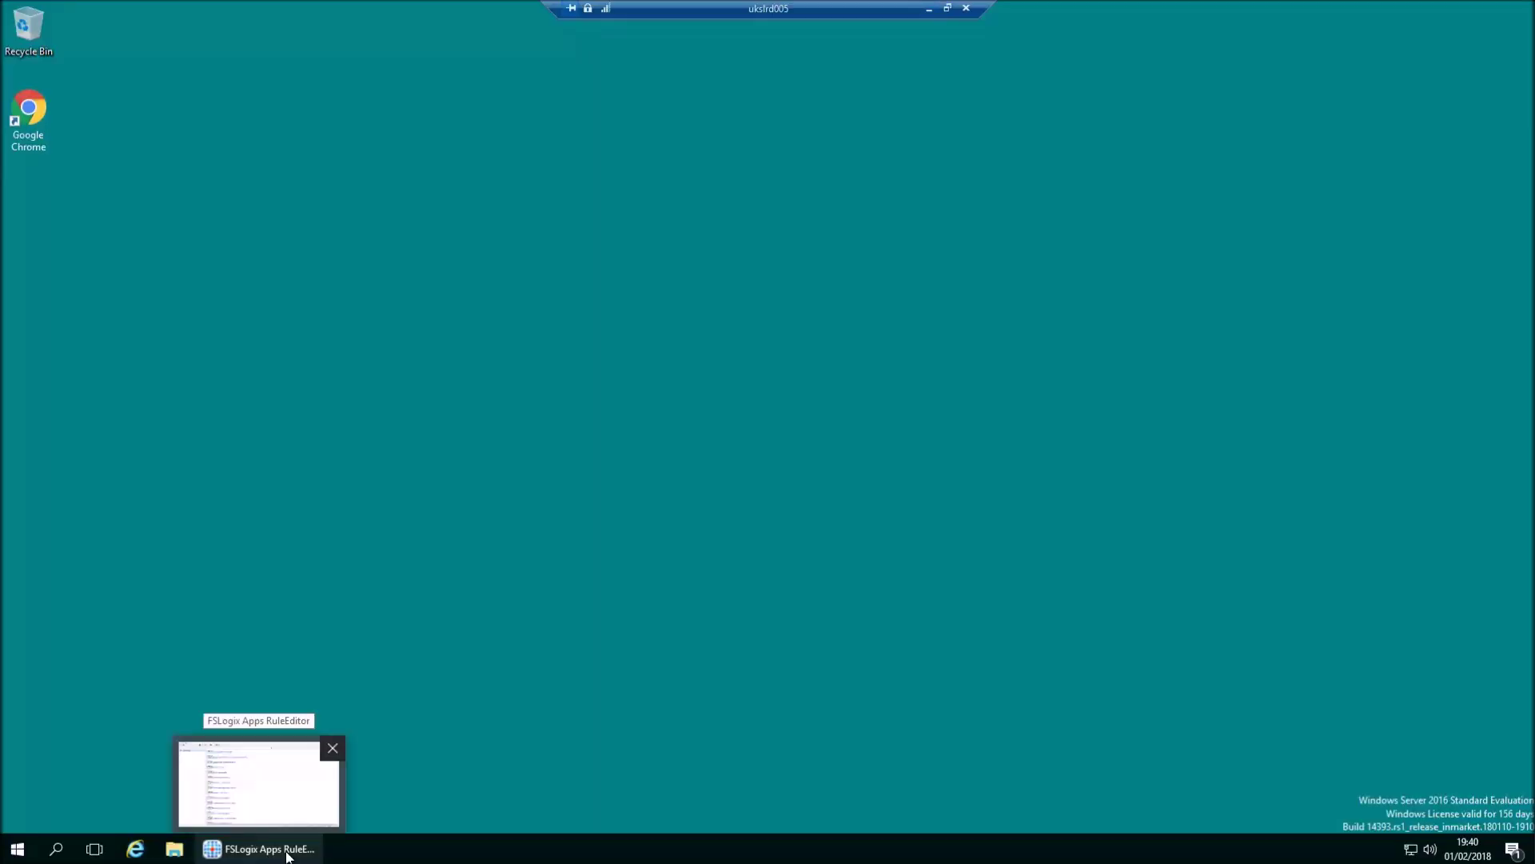
Restore RuleEditor and open File > Licensing Report for the Visio Licensing Rule.
left_click(288, 854)
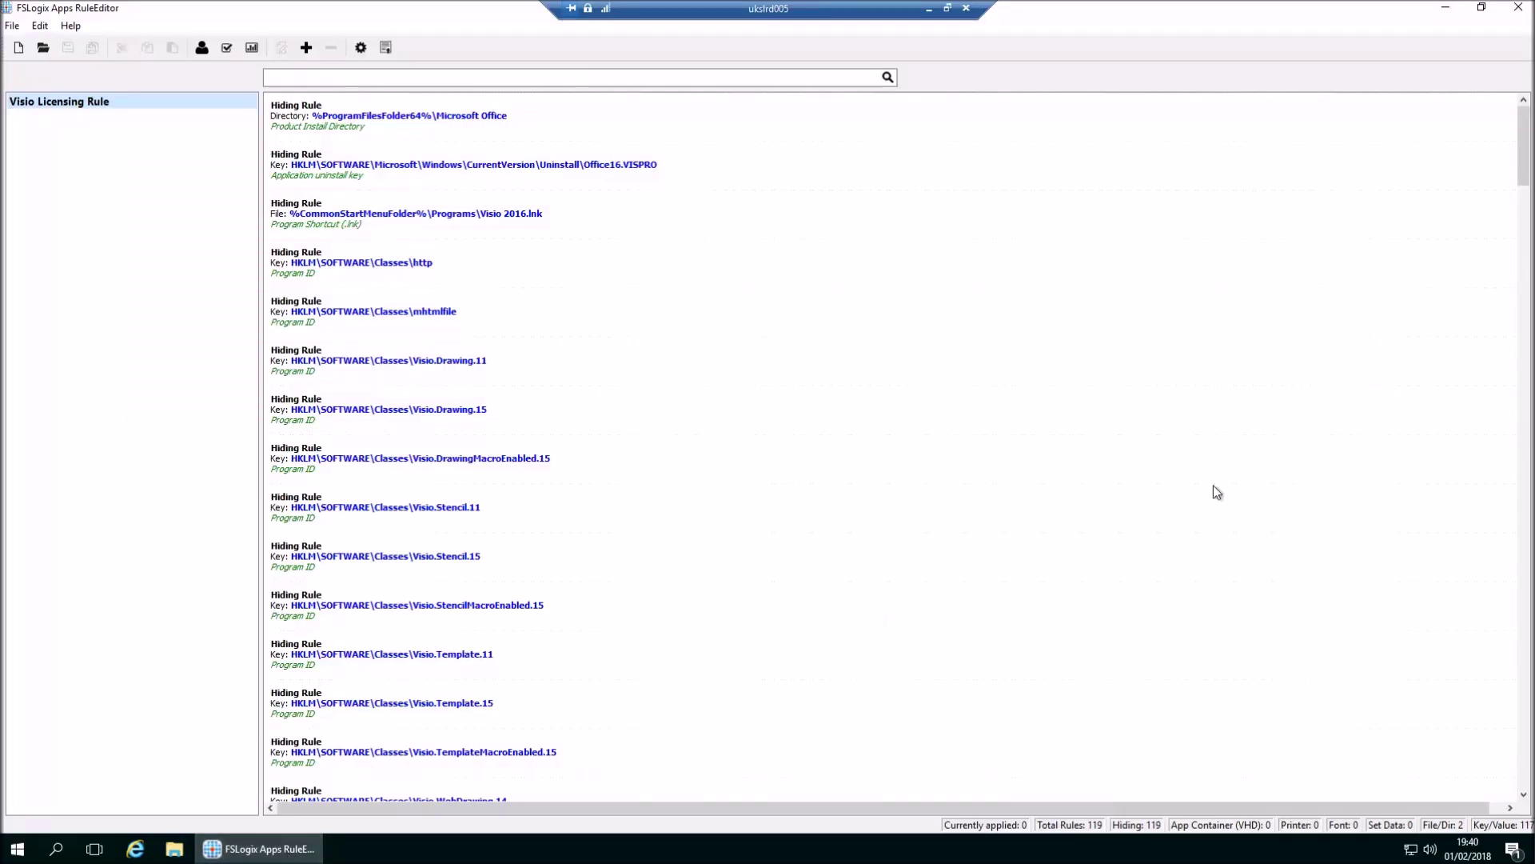
left_click(12, 26)
left_click(60, 315)
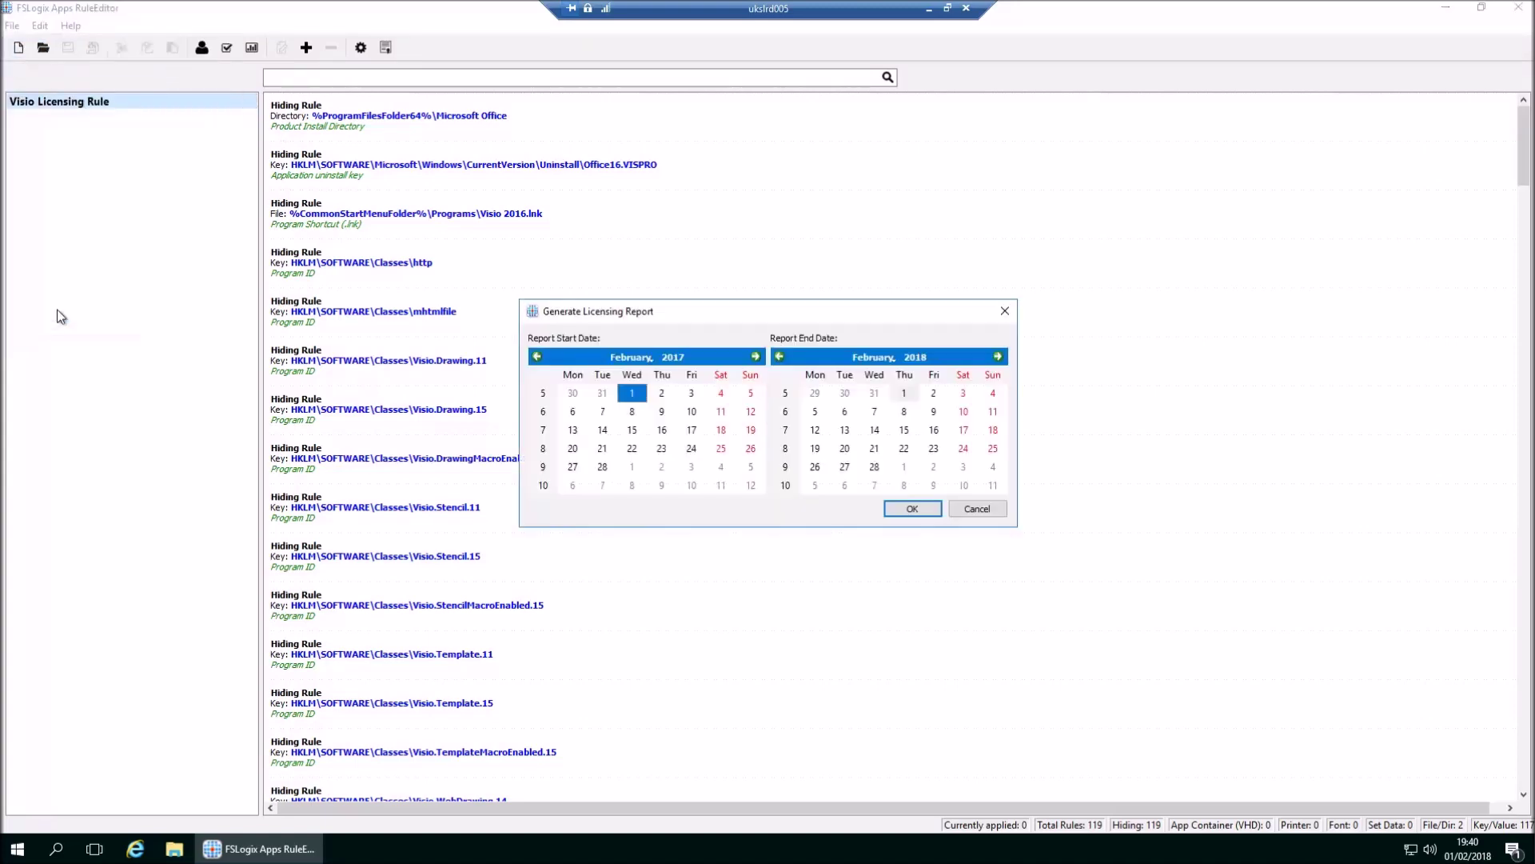